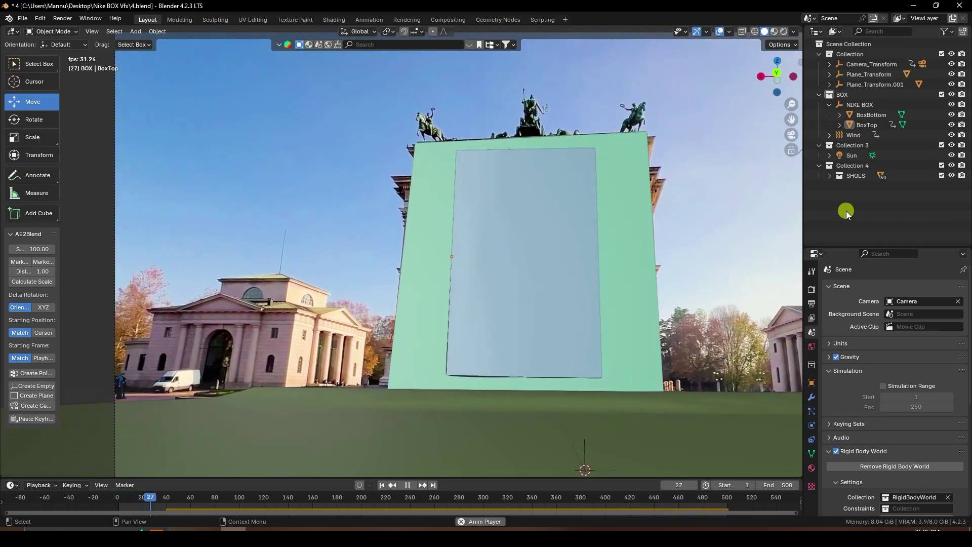
Step: Stop the animation playback, switch to After Effects and preview the existing composition with its tracked solids
left_click(406, 485)
left_click(409, 458)
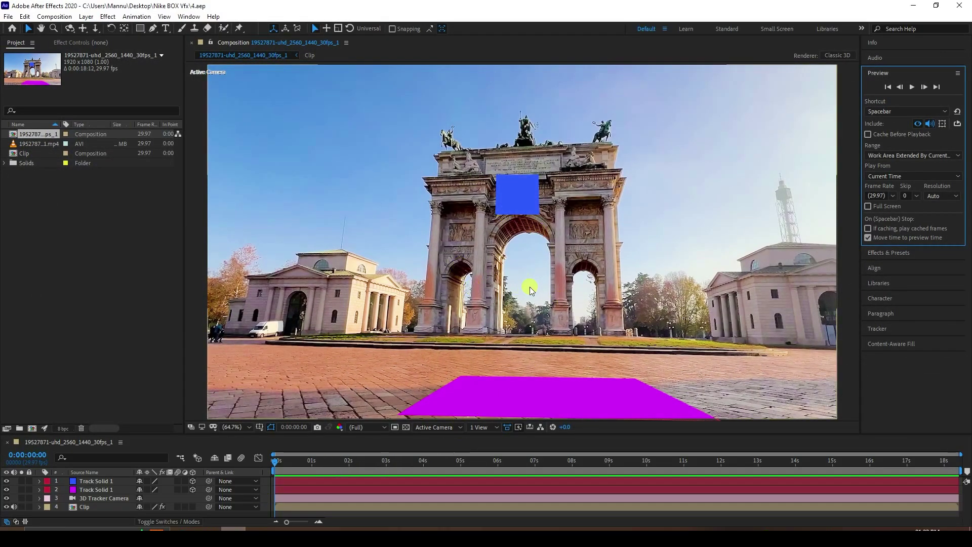
left_click(912, 87)
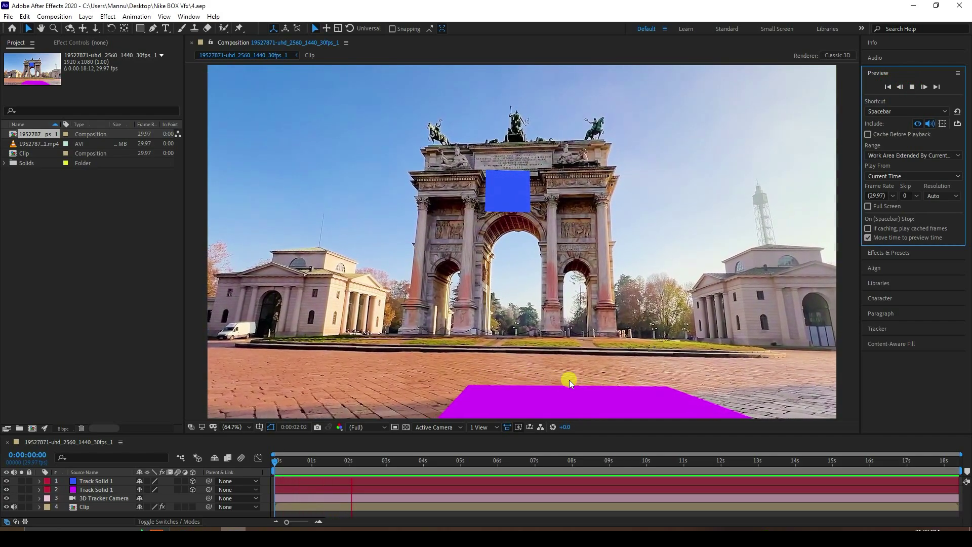
left_click(911, 87)
Step: Start a new project and create a composition from the footage file 19527871-uhd_2560_1440_30fps_1
left_click(8, 16)
mouse_move(20, 22)
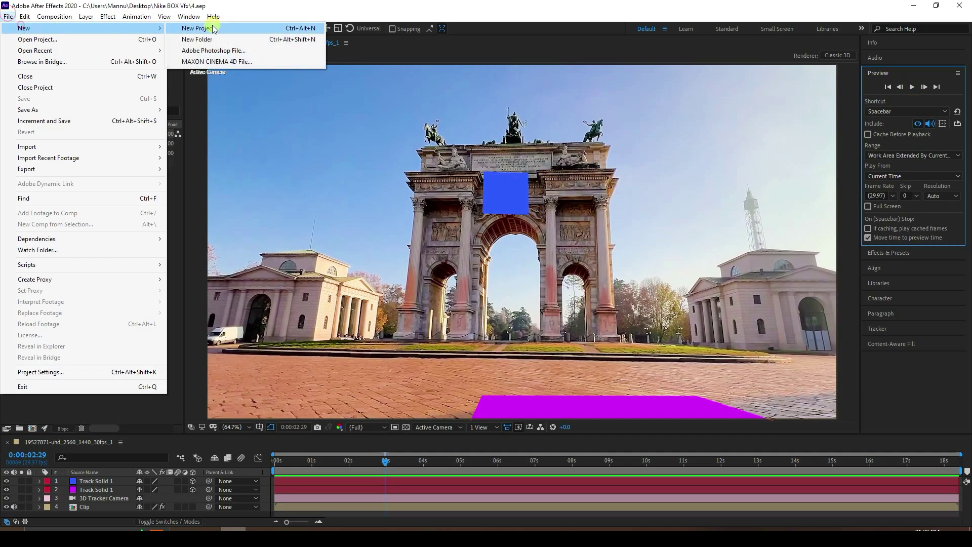
left_click(215, 29)
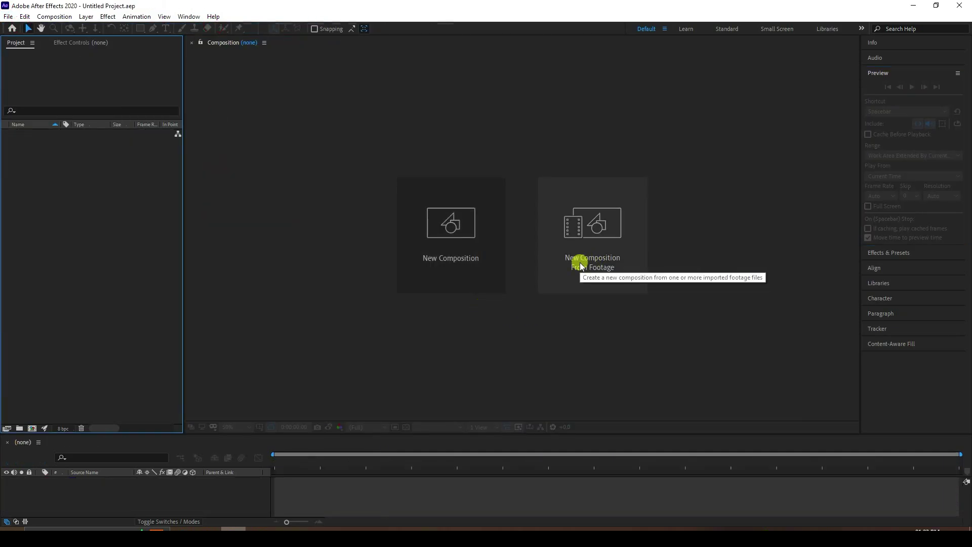
left_click(591, 259)
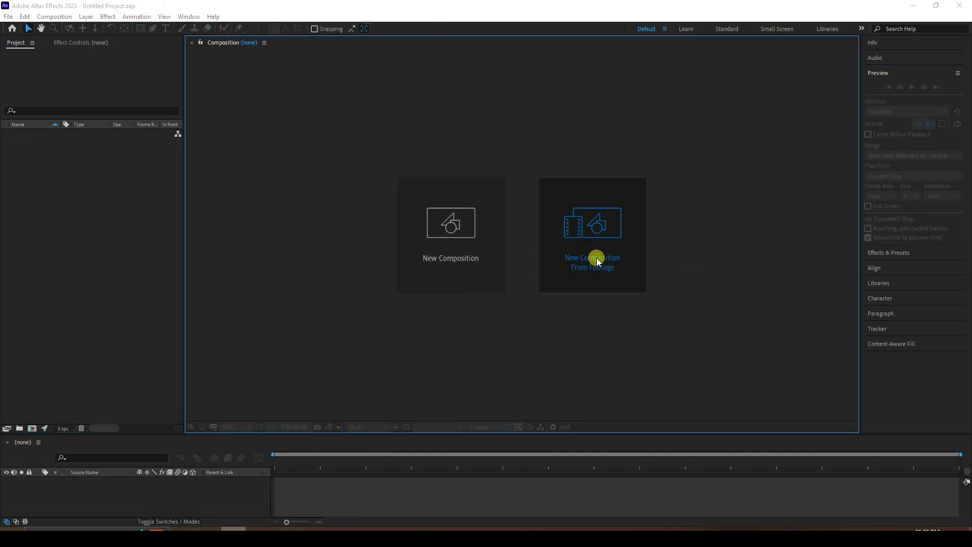
left_click(179, 193)
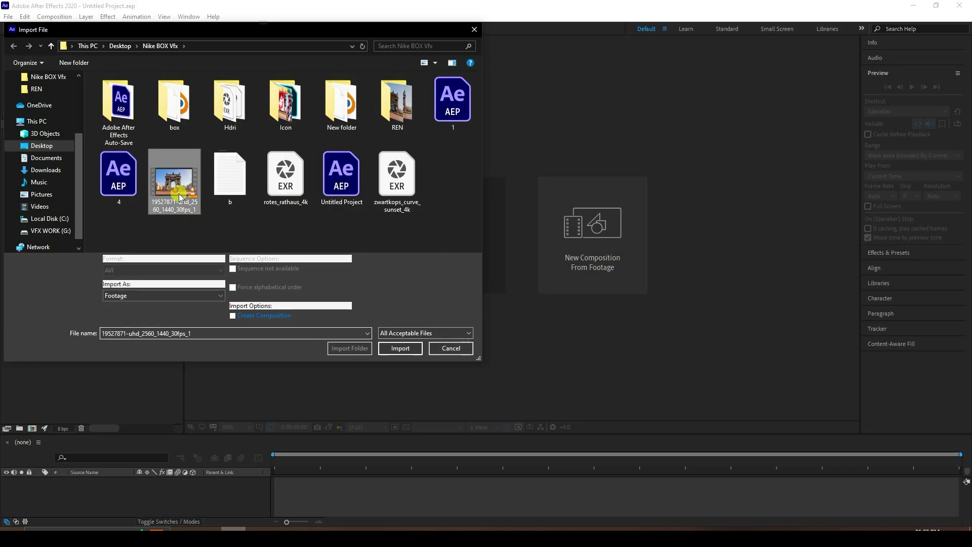
left_click(390, 347)
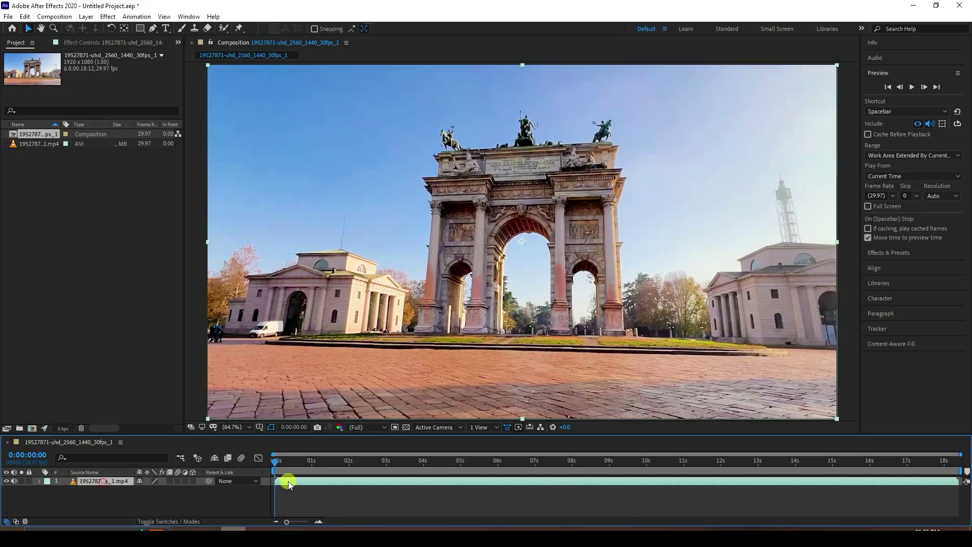
Step: Run the 3D Camera Tracker on the footage, then set the ground plane and origin from pavement track points at 0:00:04:26
left_click(873, 328)
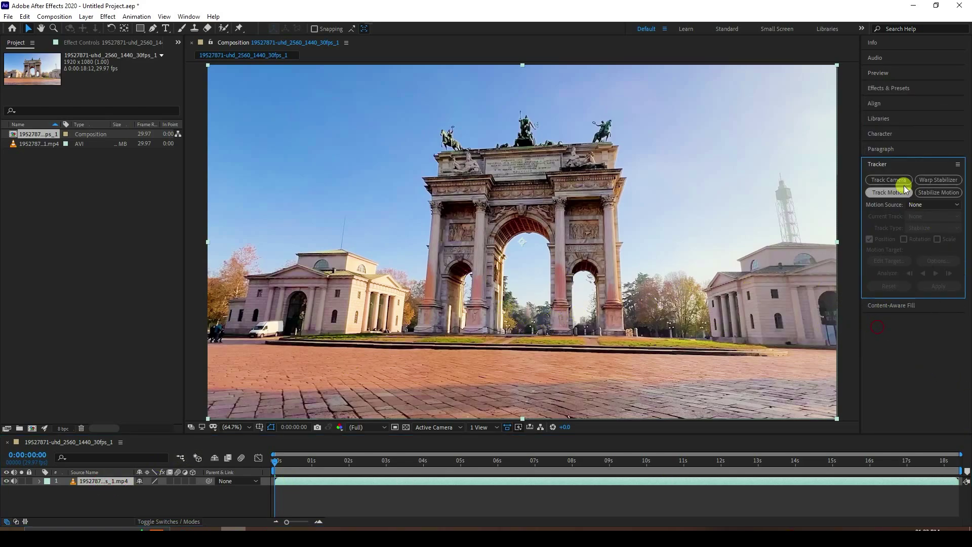
left_click(892, 179)
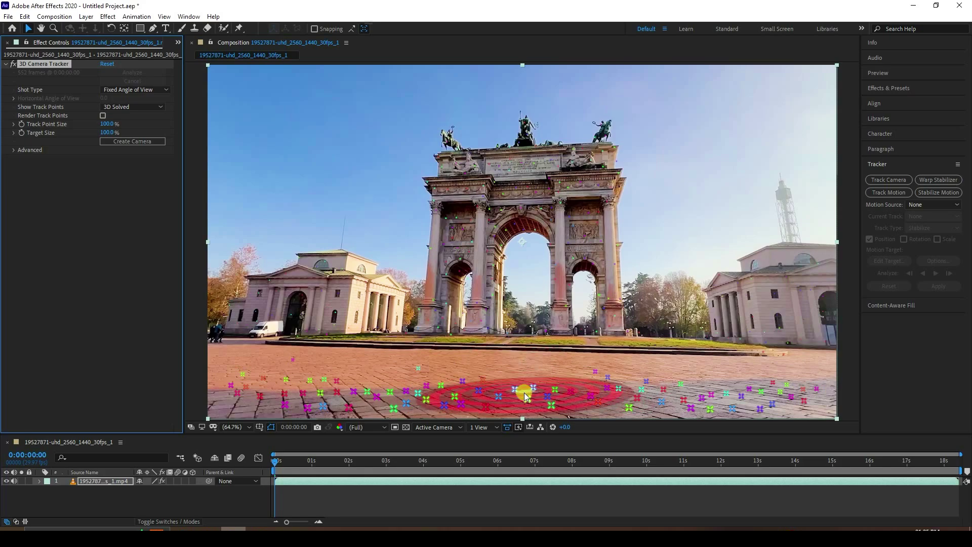
left_click(398, 462)
left_click_drag(398, 462, 455, 462)
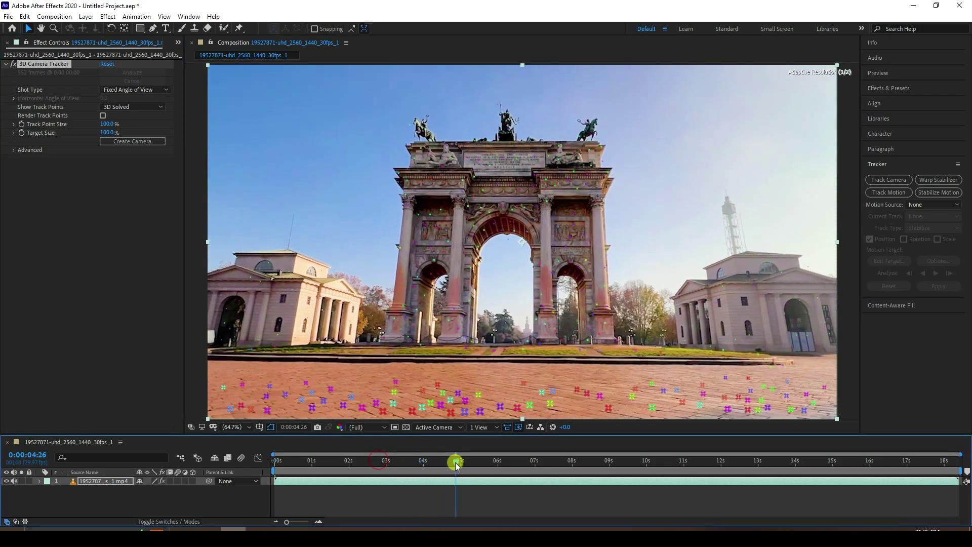
left_click(558, 392)
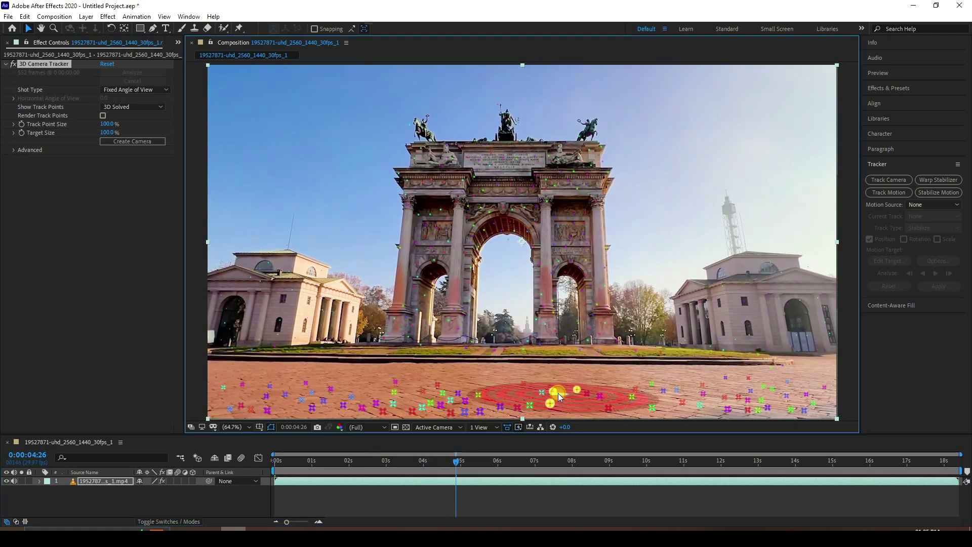
right_click(558, 392)
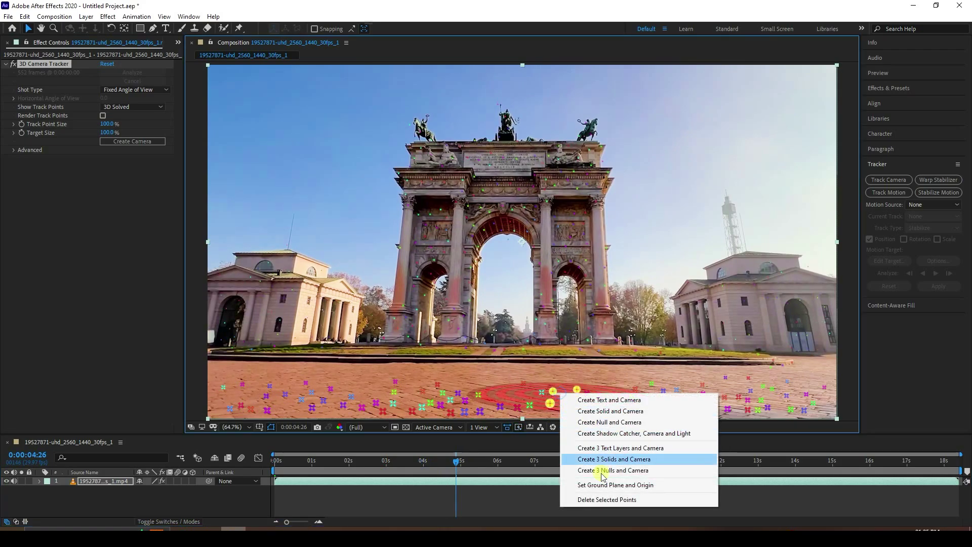
left_click(637, 486)
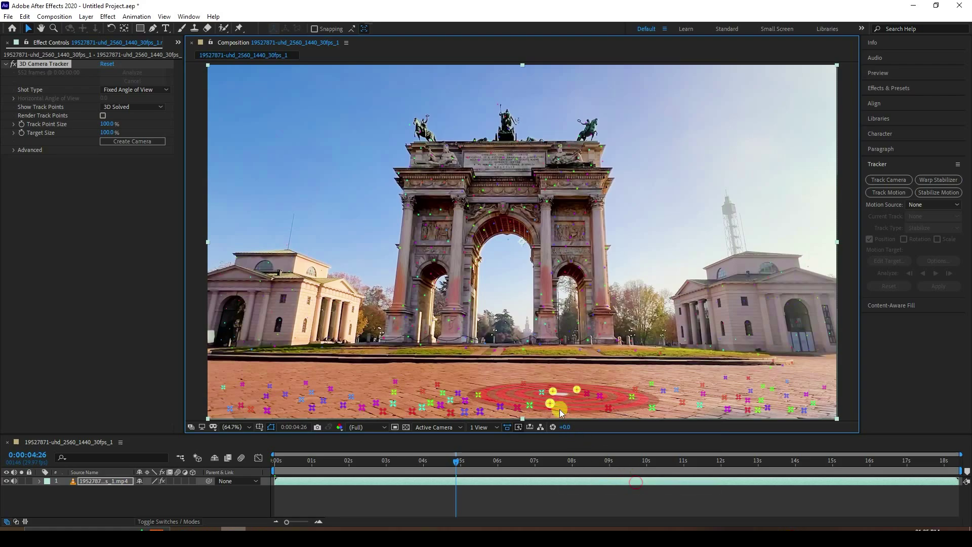
Step: Create a solid and camera from the selected pavement points and preview the track from the first frame
right_click(561, 393)
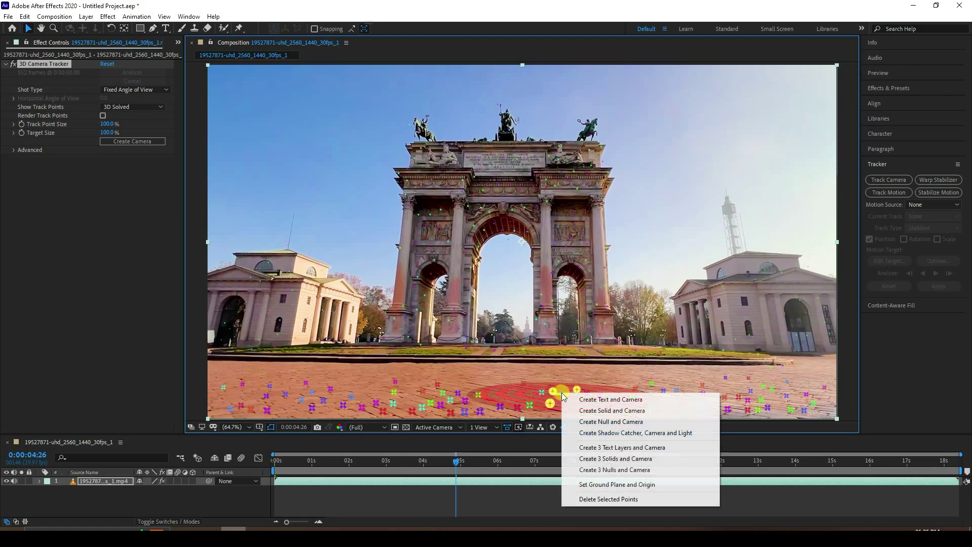
left_click(617, 413)
left_click_drag(454, 463, 197, 460)
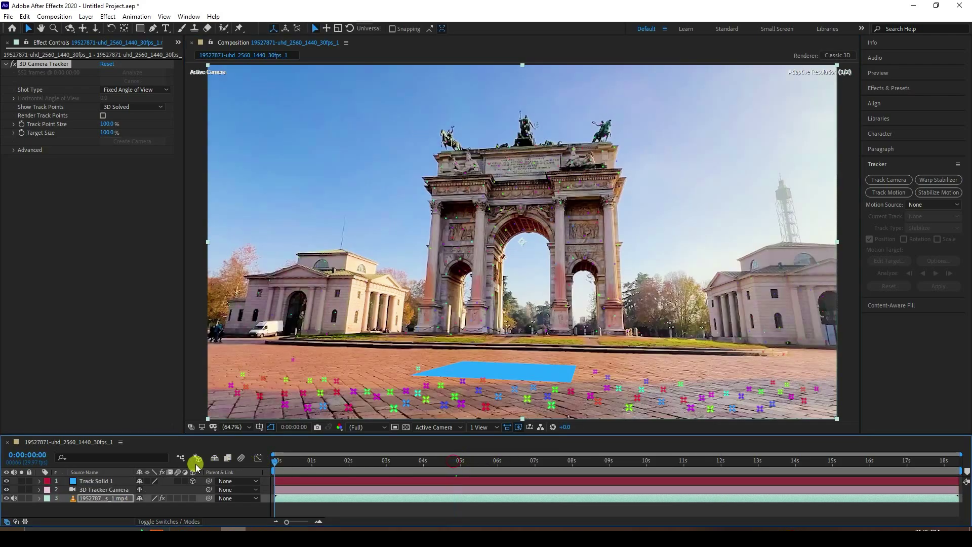
left_click(877, 73)
left_click(912, 87)
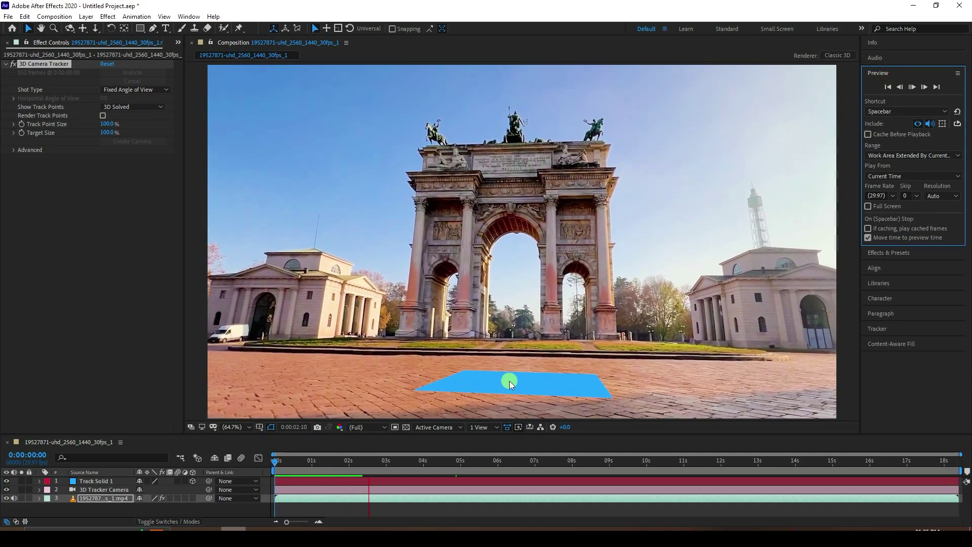
left_click_drag(399, 463, 253, 468)
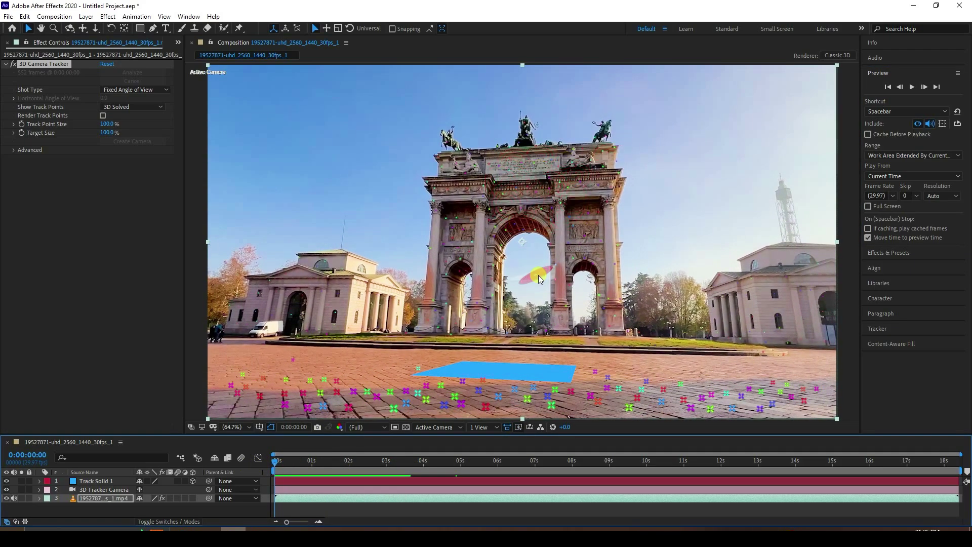
Step: Create a second solid from track points on the arch's upper inscription panel and preview the composition
left_click(522, 166)
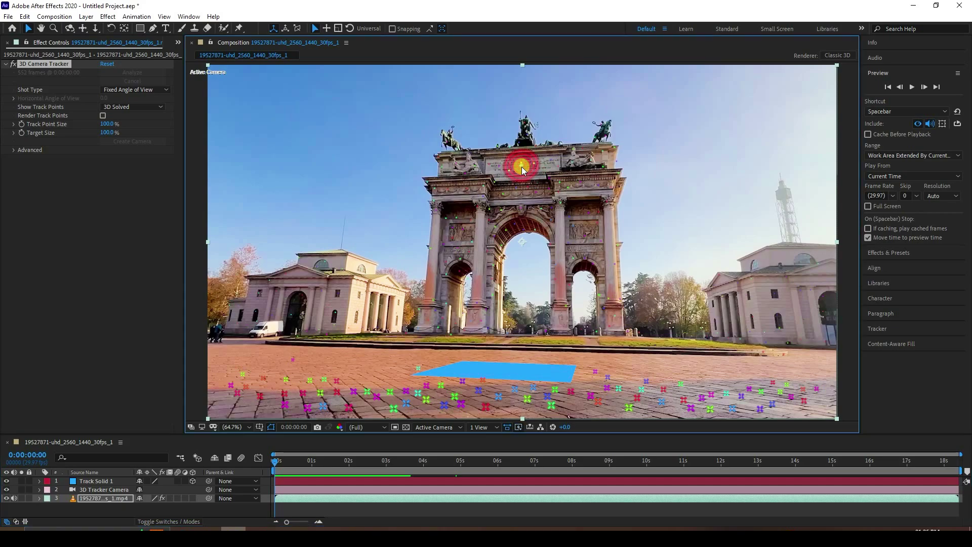
right_click(523, 165)
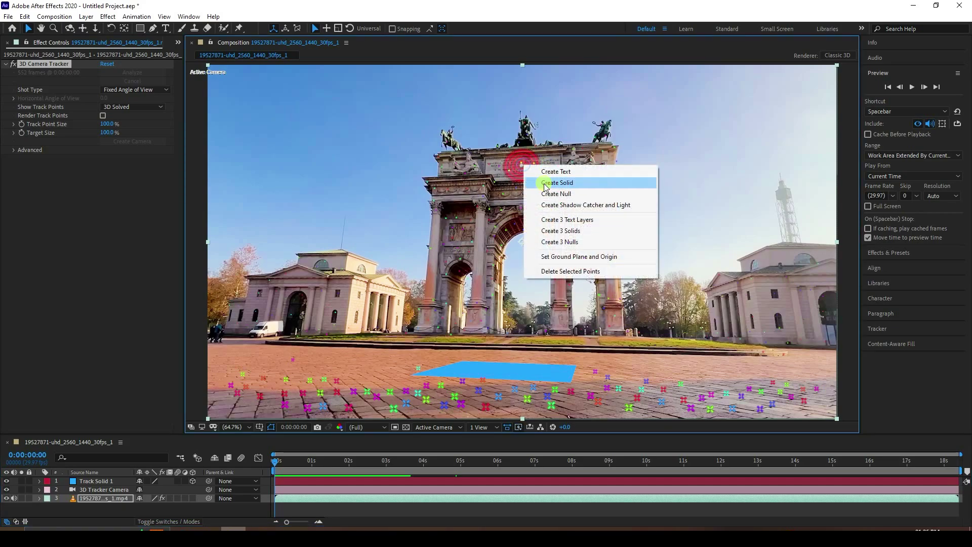
left_click(565, 184)
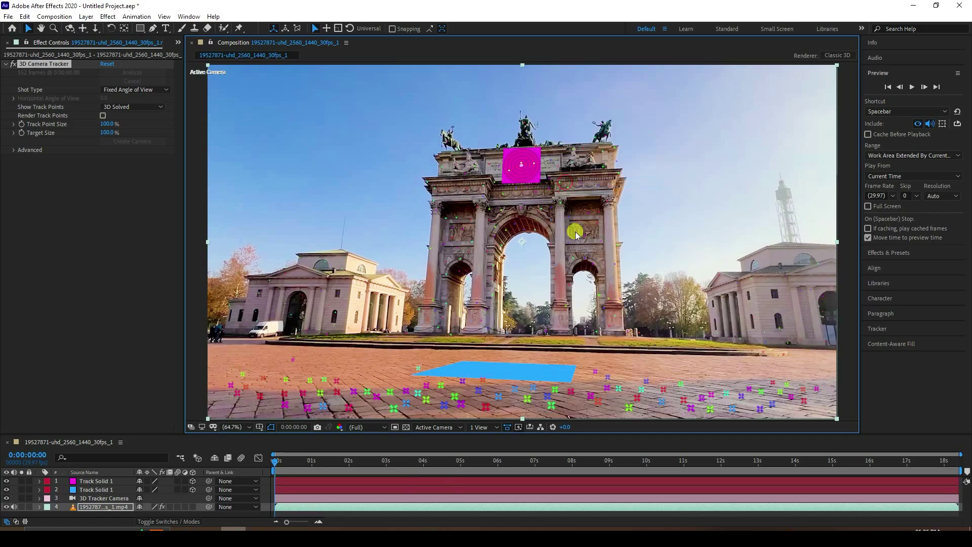
left_click(912, 86)
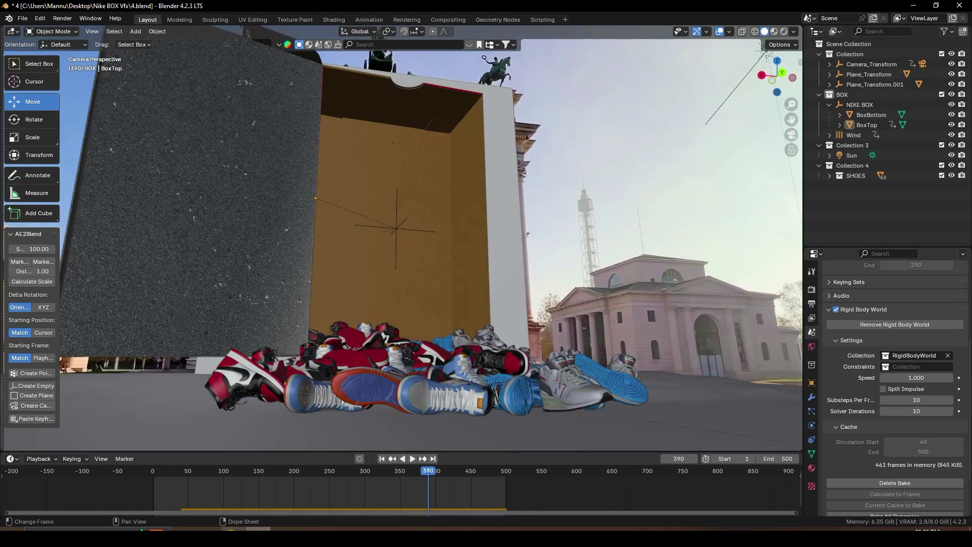
Step: Switch to Blender, start a new General file without saving the current one, and delete all default objects
left_click(22, 19)
mouse_move(31, 31)
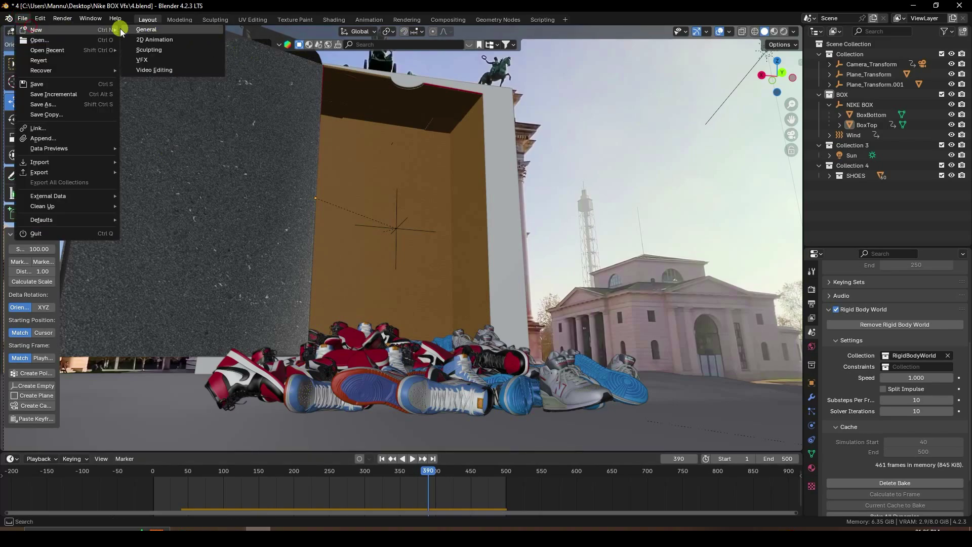
left_click(147, 30)
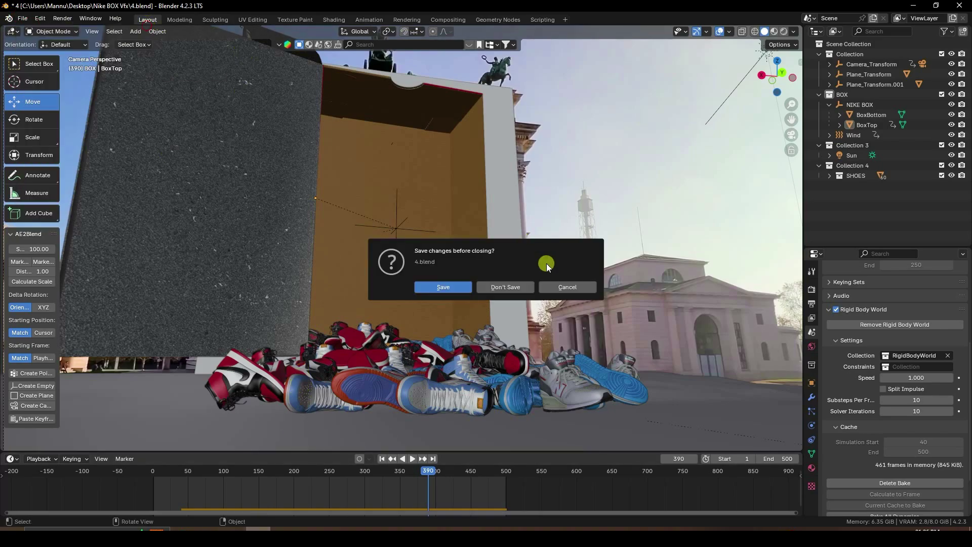
left_click(505, 287)
left_click_drag(148, 154, 581, 354)
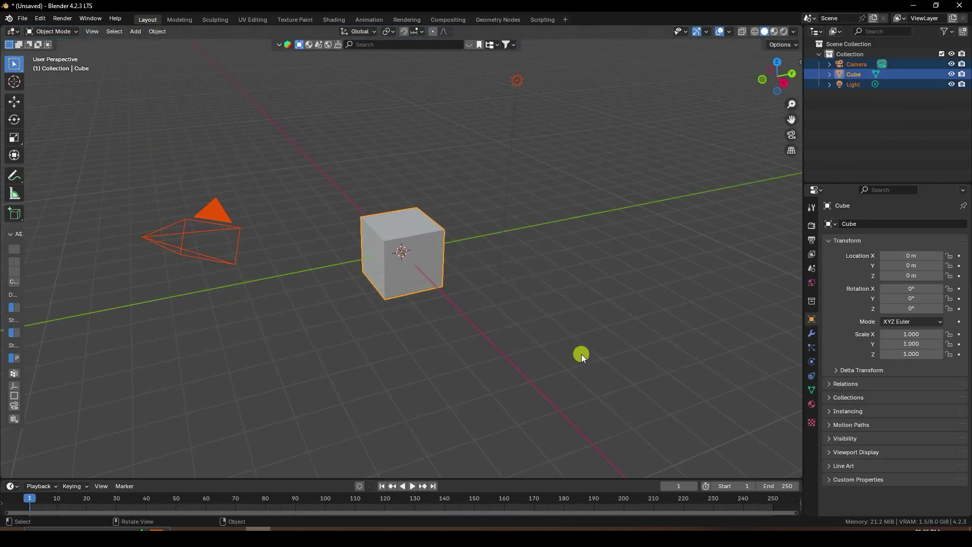
key("Delete")
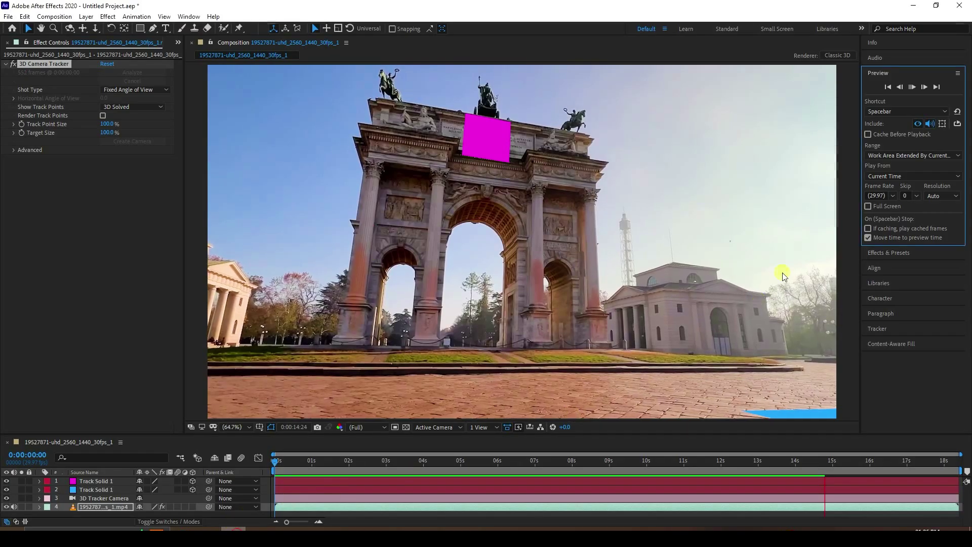
Step: Return to After Effects, stop the preview and copy the ground solid's Anchor Point, Position, Scale and Orientation
left_click(904, 88)
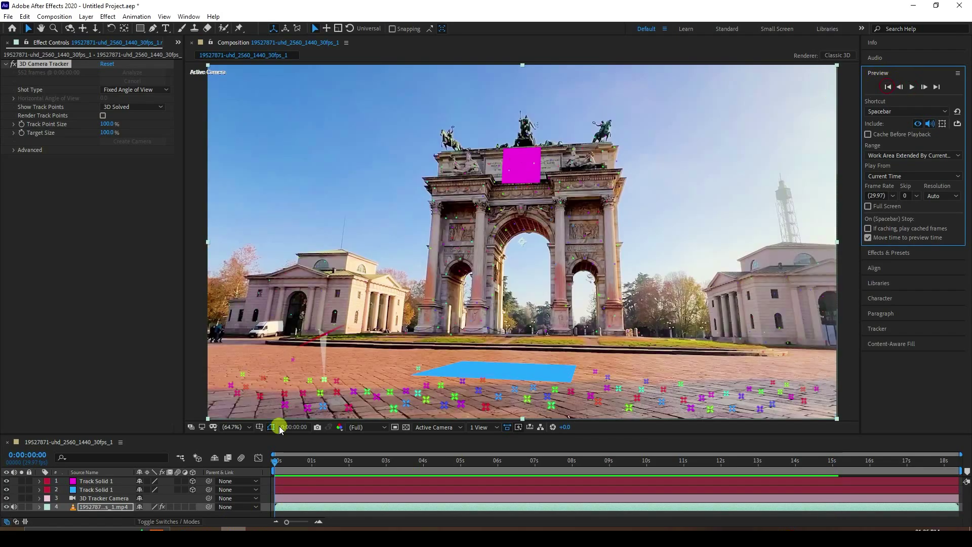
left_click_drag(303, 434, 271, 419)
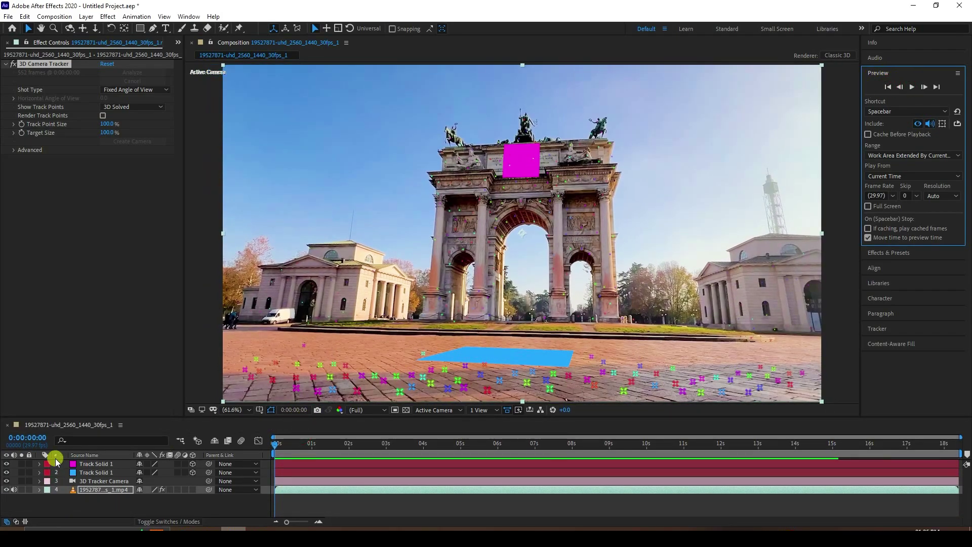
left_click(39, 472)
left_click(65, 481)
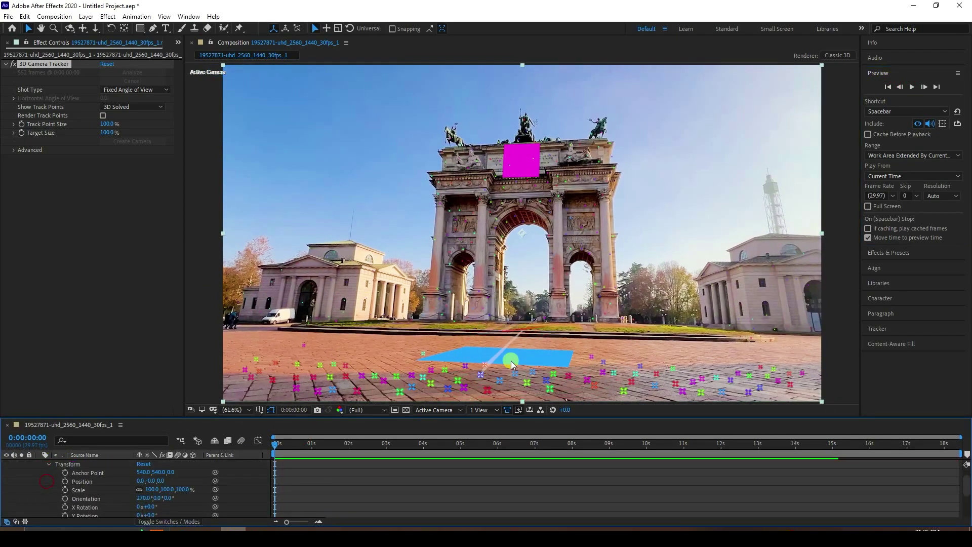
left_click(89, 473)
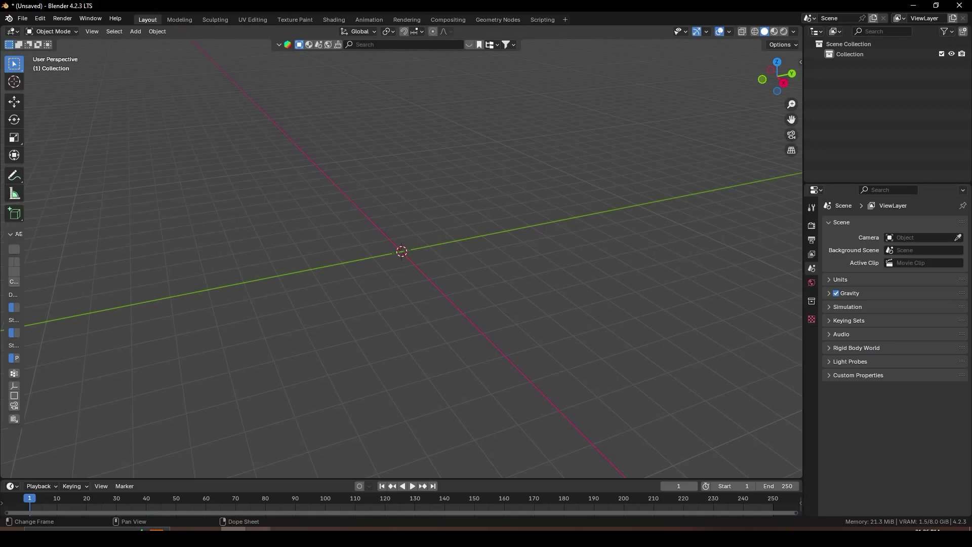
Step: Switch to Blender, widen the tool area to show the AE2Blend labels, and create a plane from the copied data
left_click(15, 408)
left_click_drag(23, 397, 70, 408)
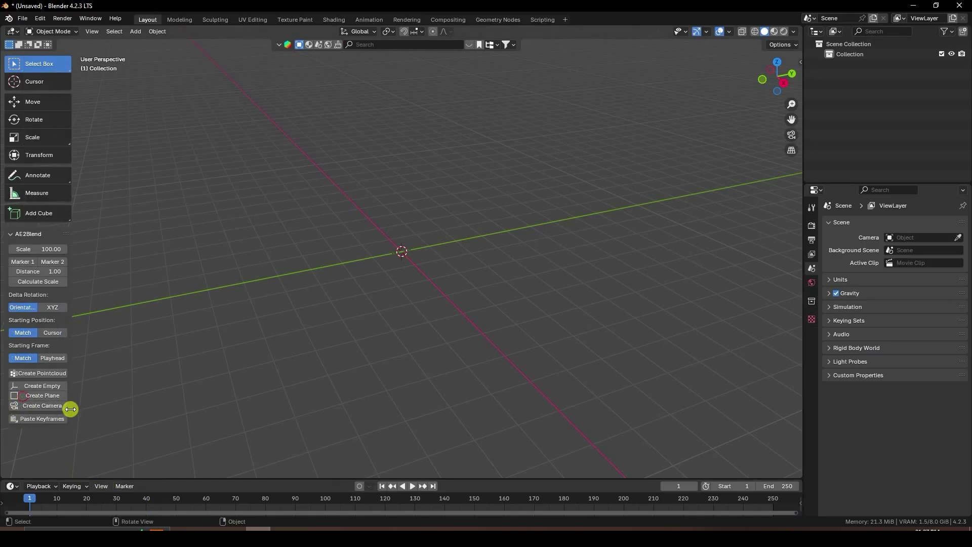
left_click(42, 396)
middle_click_drag(473, 351, 416, 383)
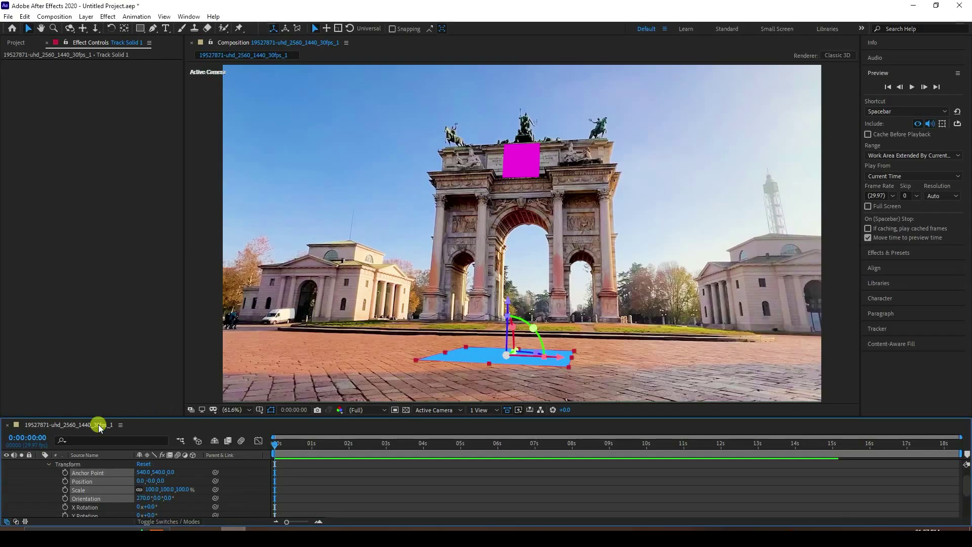
Step: Copy the arch solid's Anchor Point, Position, Scale and Orientation in After Effects, then switch back to Blender
left_click(38, 472)
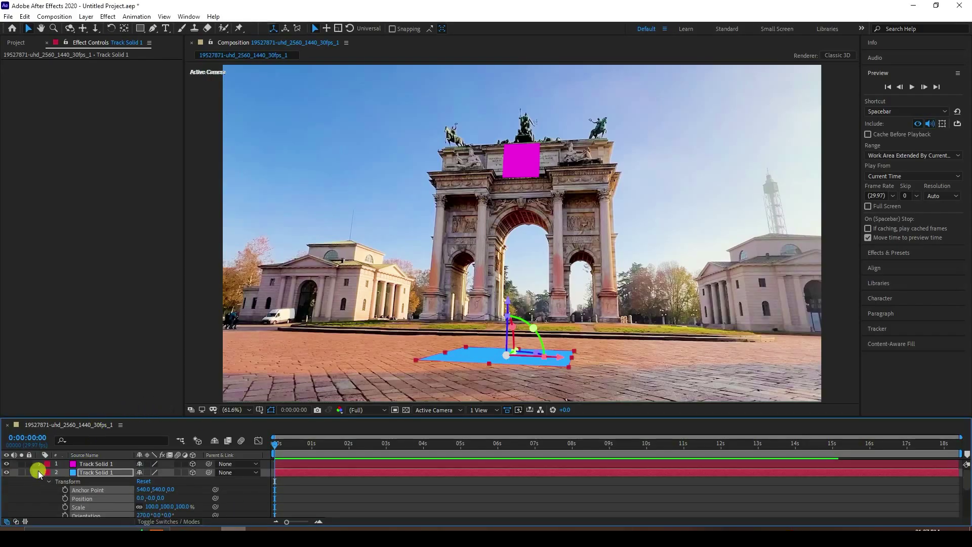
left_click(38, 473)
left_click(45, 472)
scroll(45, 471, "down", 1)
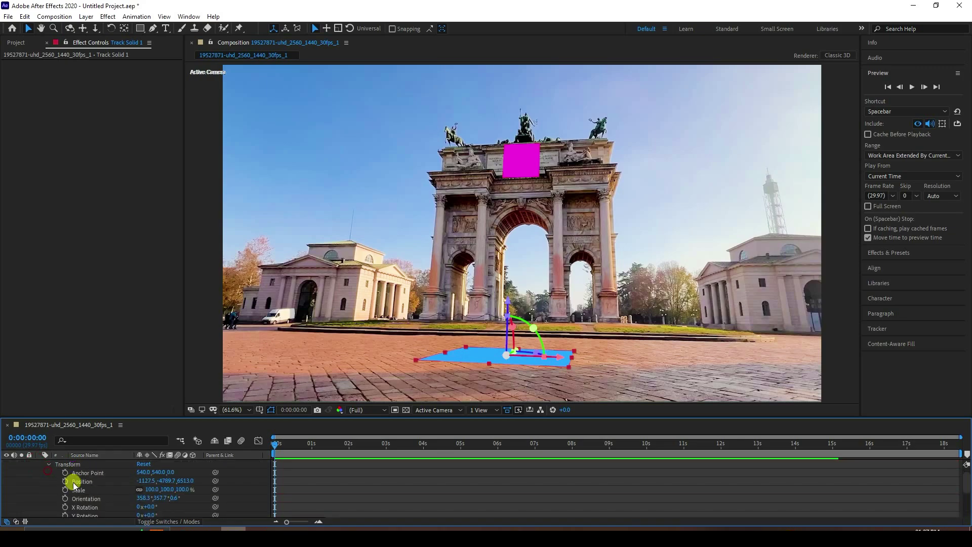
left_click(86, 499)
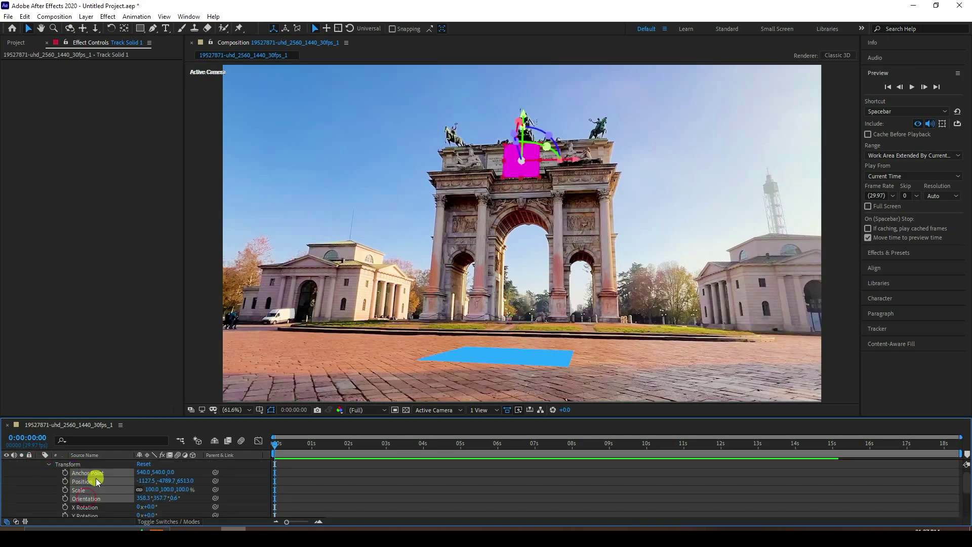
left_click(257, 529)
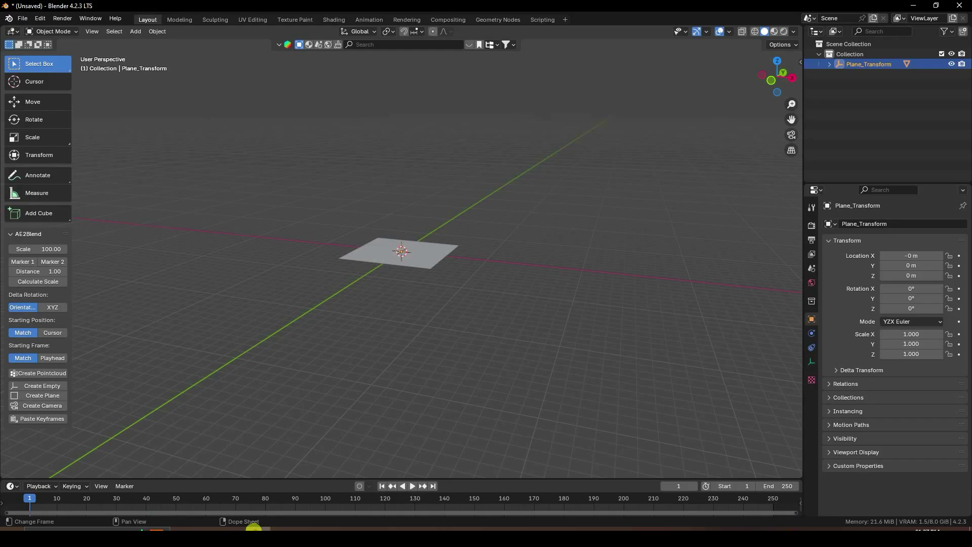
Step: Create a plane from the arch solid's copied transform data
left_click(38, 396)
scroll(410, 308, "down", 5)
middle_click_drag(411, 306, 351, 172)
Step: Switch to After Effects and copy the 3D Tracker Camera's Position and Orientation keyframes
left_click(234, 529)
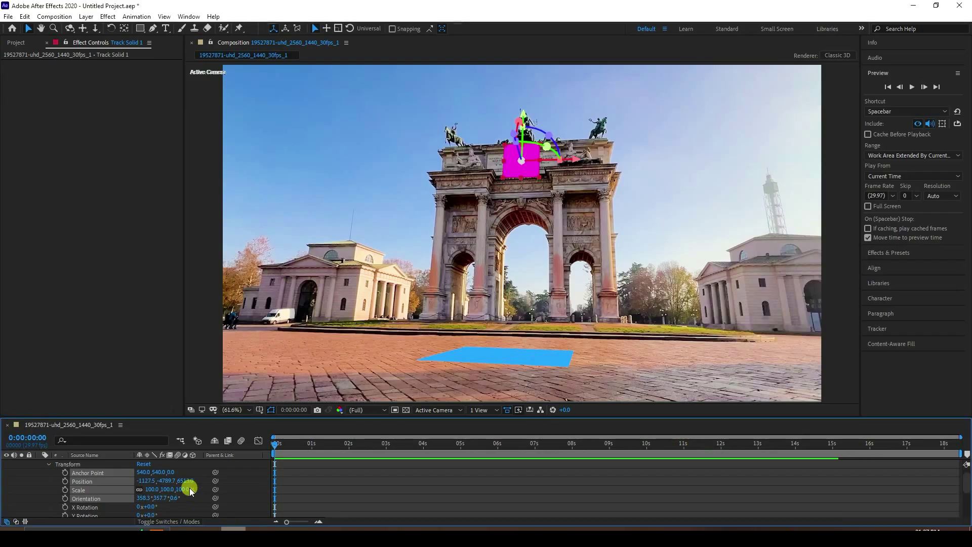
left_click(38, 464)
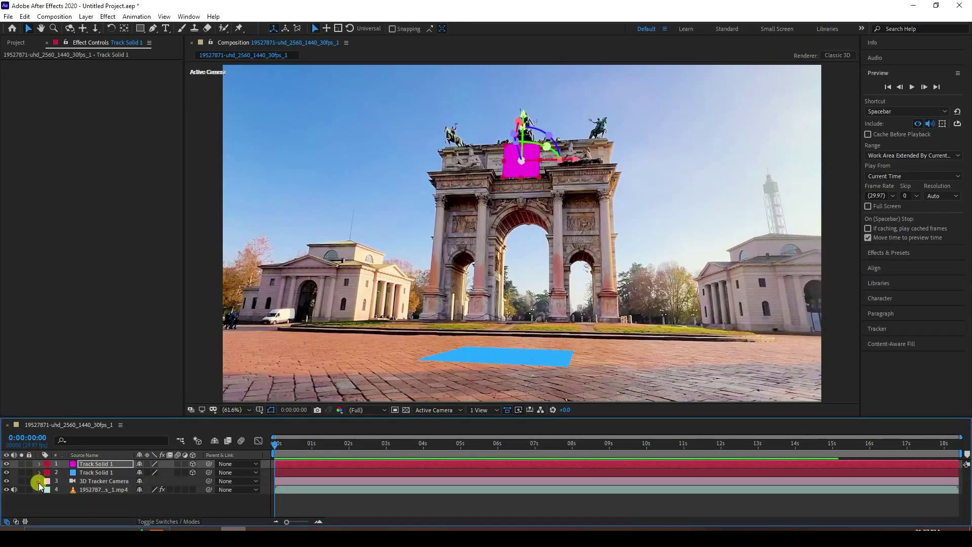
left_click(39, 481)
left_click(48, 490)
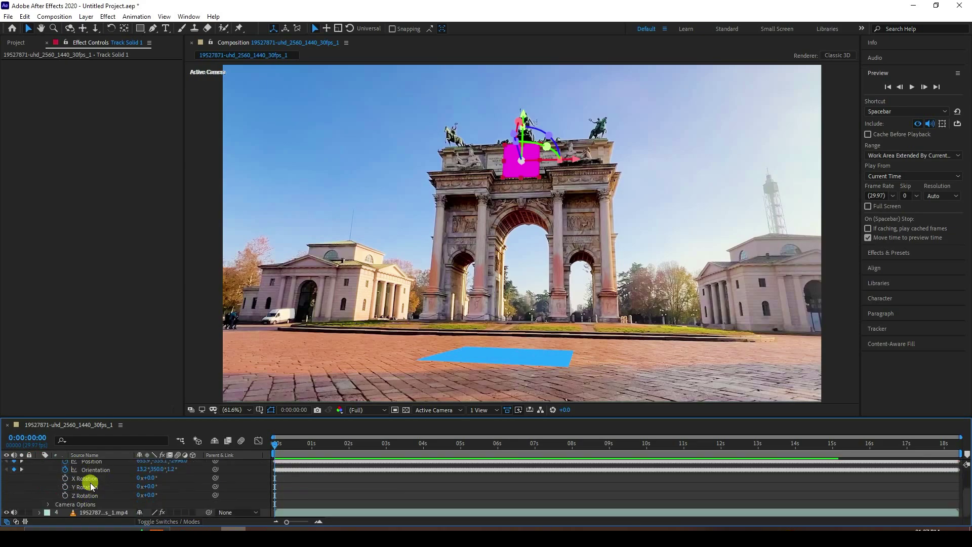
scroll(90, 482, "up", 3)
left_click(93, 487)
left_click(100, 497, "shift")
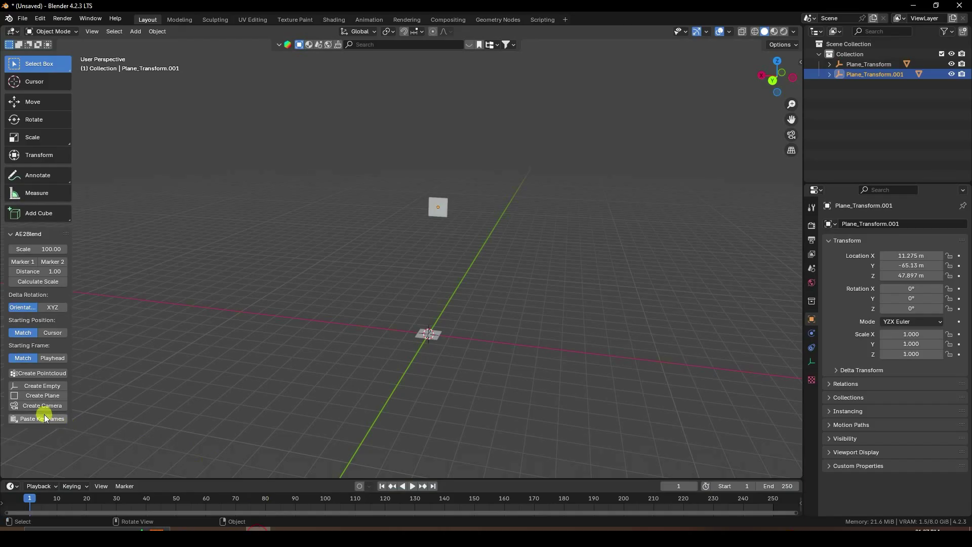
Step: Switch to Blender, create a camera from the copied data and shift its keyframes to start at frame 1
left_click(44, 408)
scroll(363, 356, "down", 2)
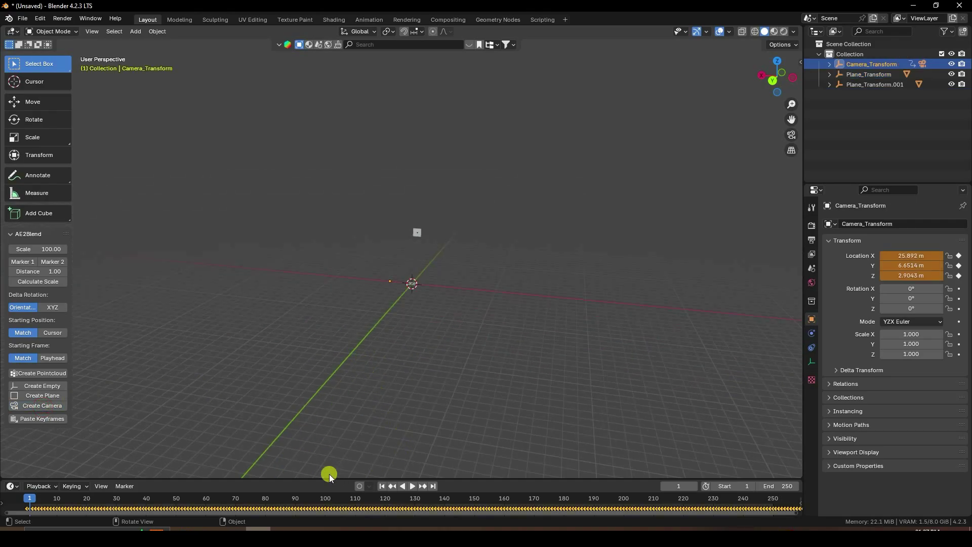
scroll(274, 500, "up", 2)
left_click_drag(695, 516, 136, 508)
left_click_drag(200, 481, 160, 487)
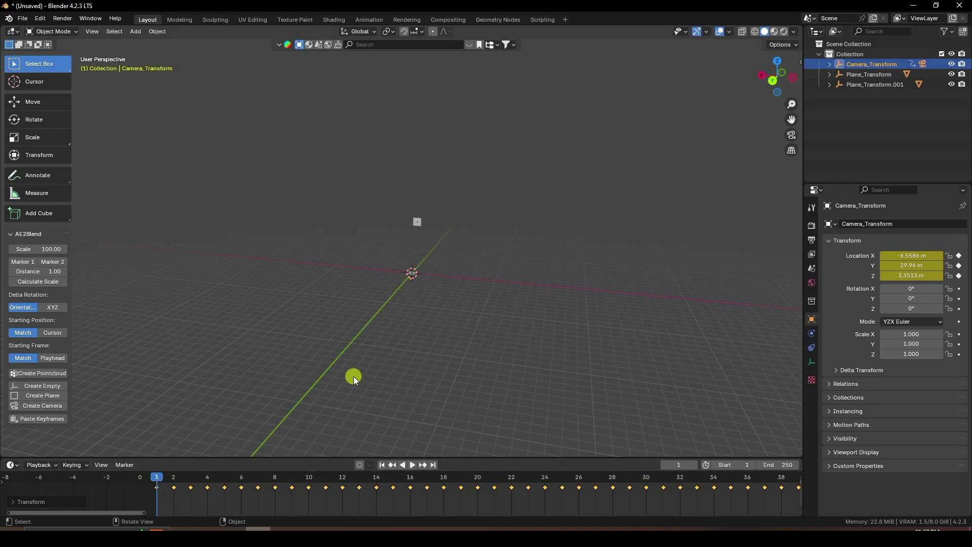
key("KP_0")
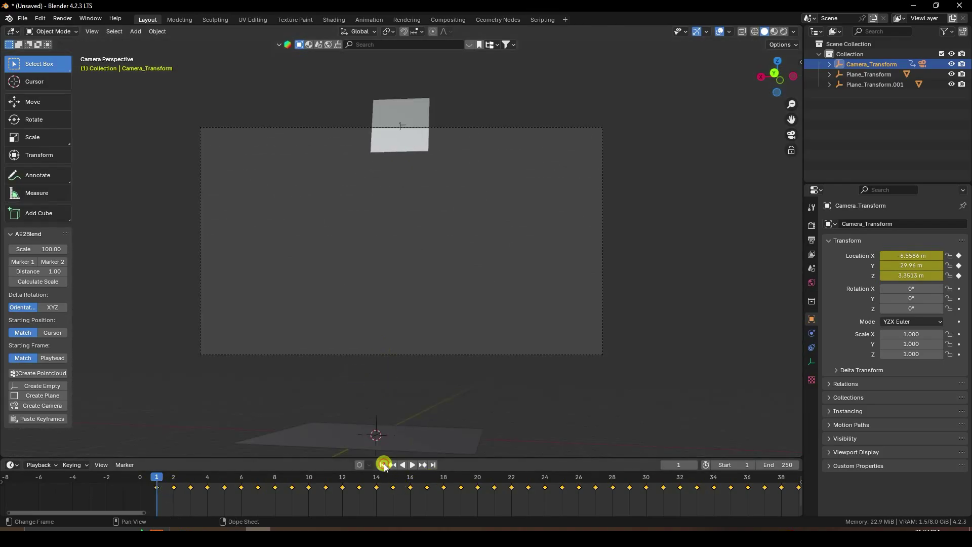
Step: Switch to After Effects and check the focal length in the 3D Tracker Camera's settings
left_click(227, 528)
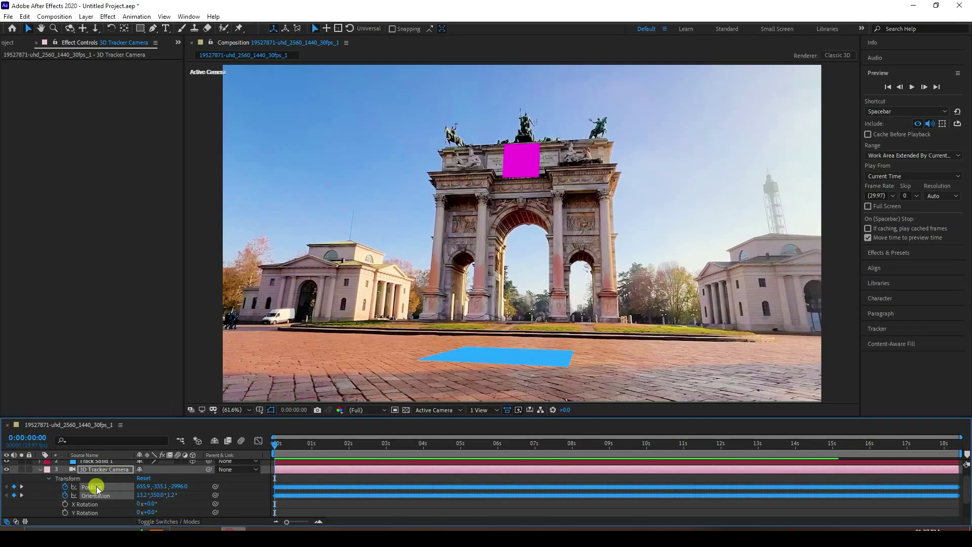
left_click(40, 470)
double_click(97, 481)
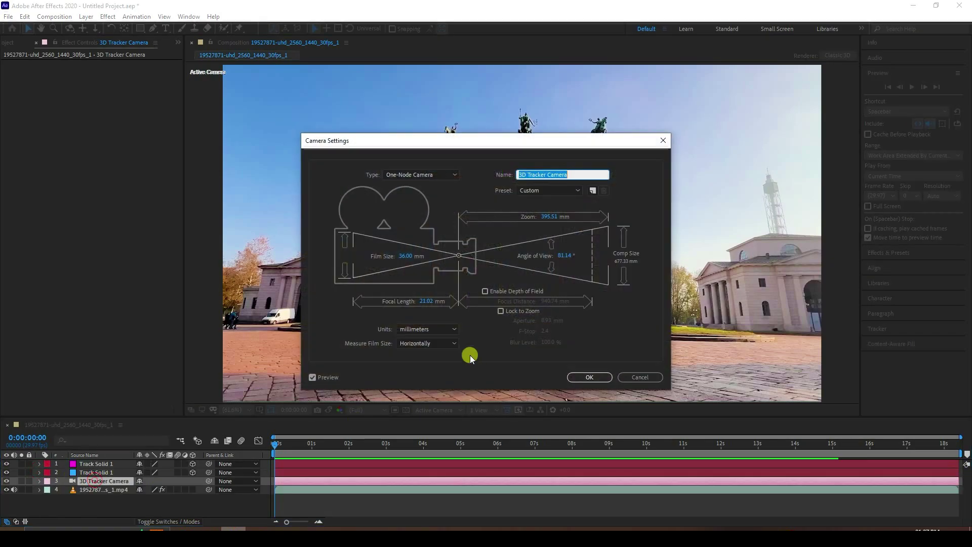
left_click(432, 300)
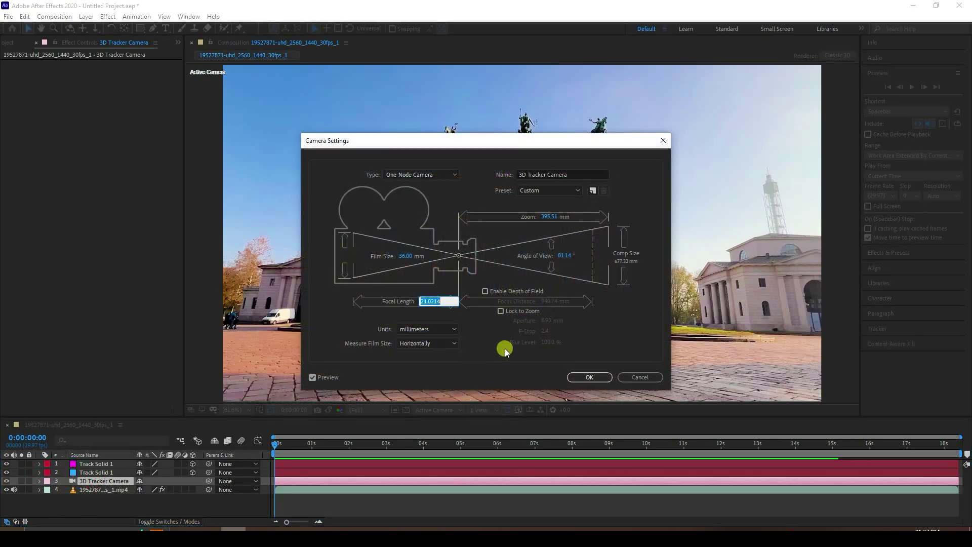
left_click(589, 377)
Step: Switch to Blender and set the imported camera's focal length to 21.02 mm
left_click(258, 528)
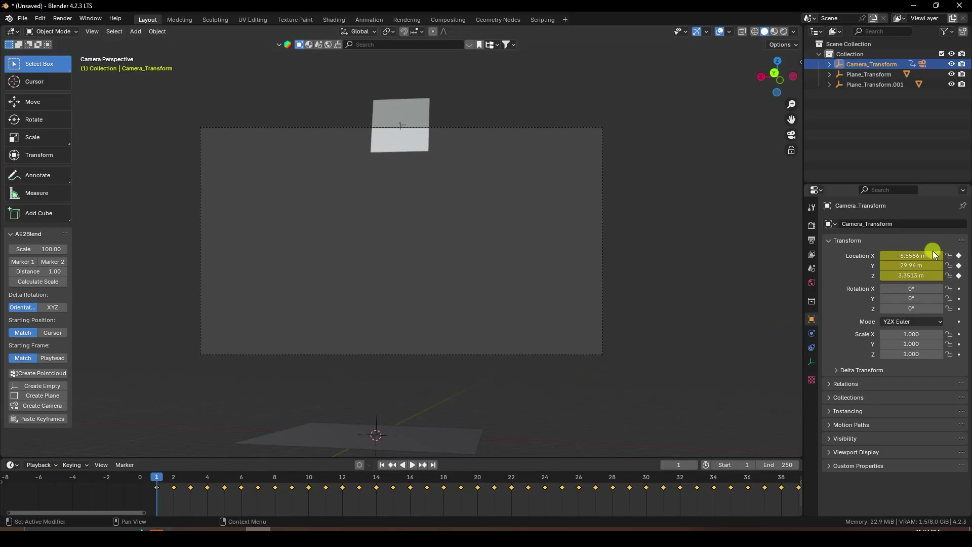
left_click(922, 63)
left_click(812, 362)
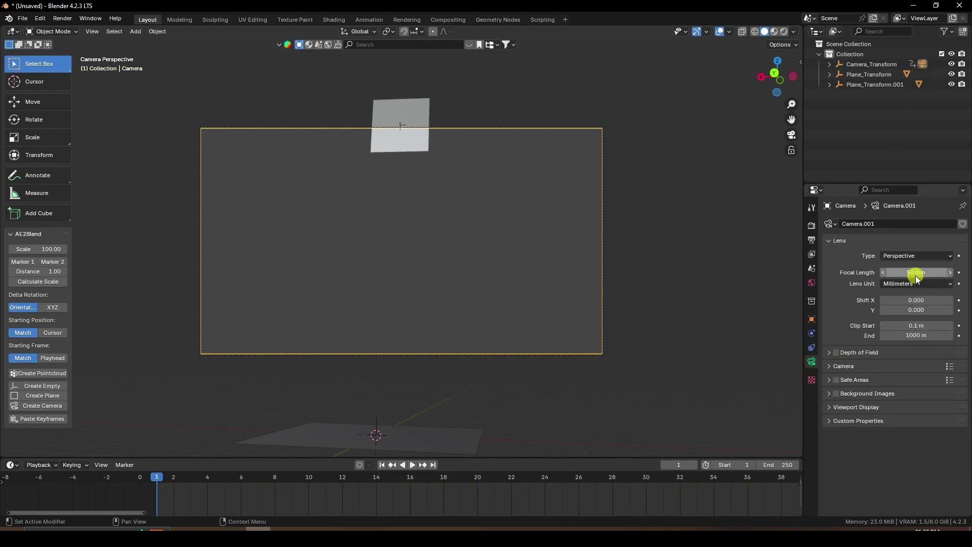
type("21.02")
key("Return")
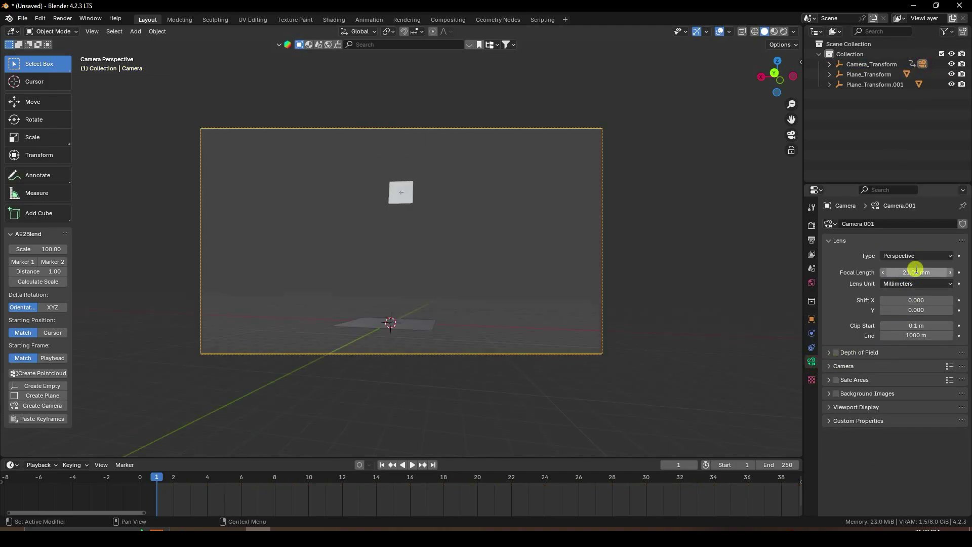
Step: Add the movie clip 19527871-uhd_2560_1440_30fps_1.mp4 from the Nike BOX Vfx folder as the camera's background
left_click(840, 396)
left_click(899, 409)
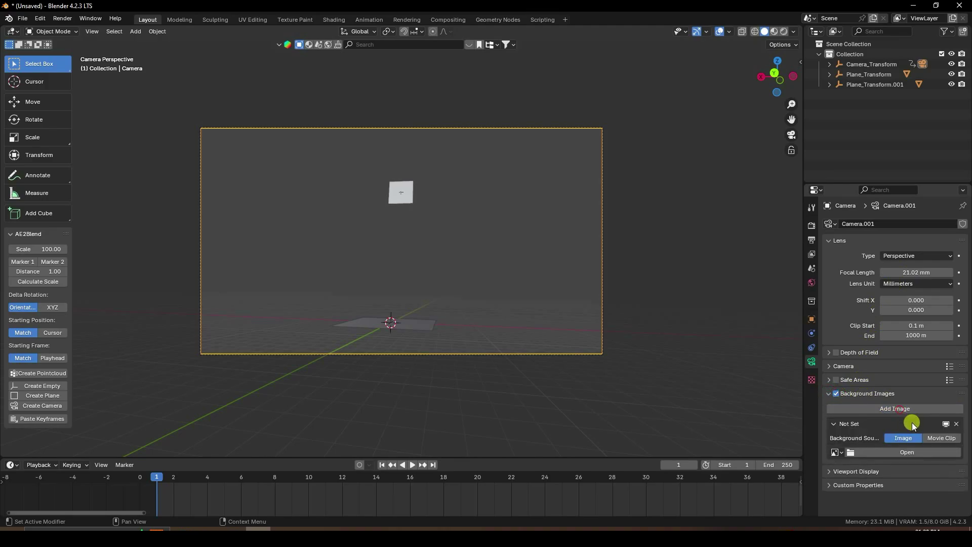
left_click(930, 438)
left_click(918, 465)
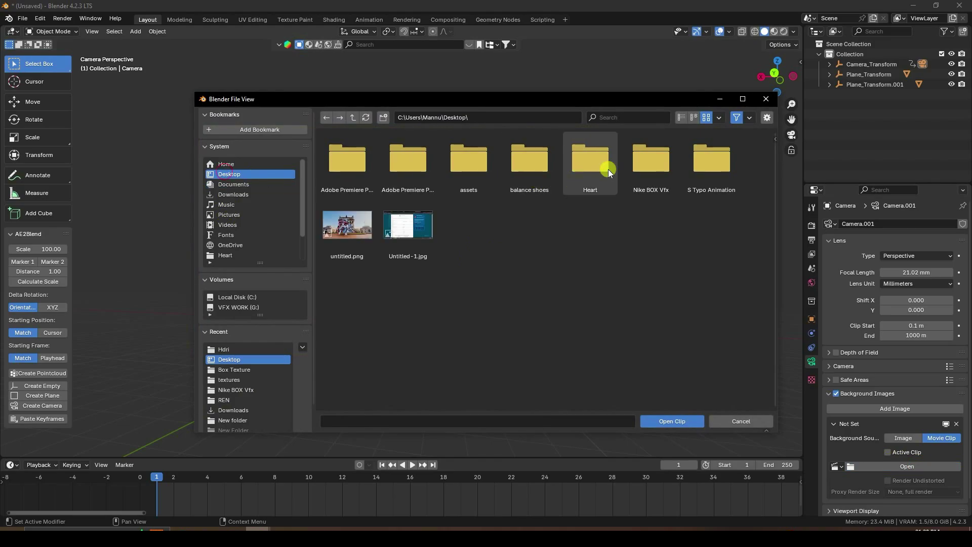
left_click(628, 166)
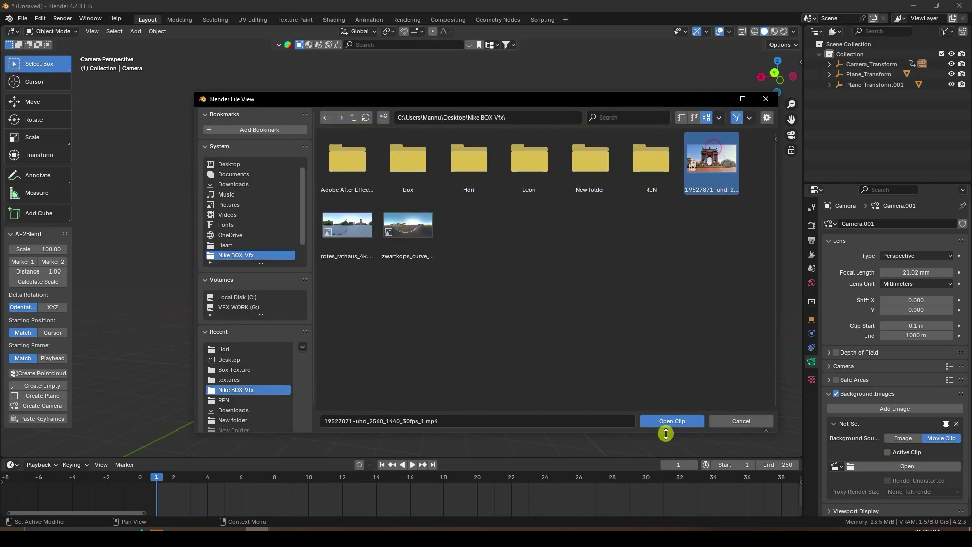
left_click(665, 424)
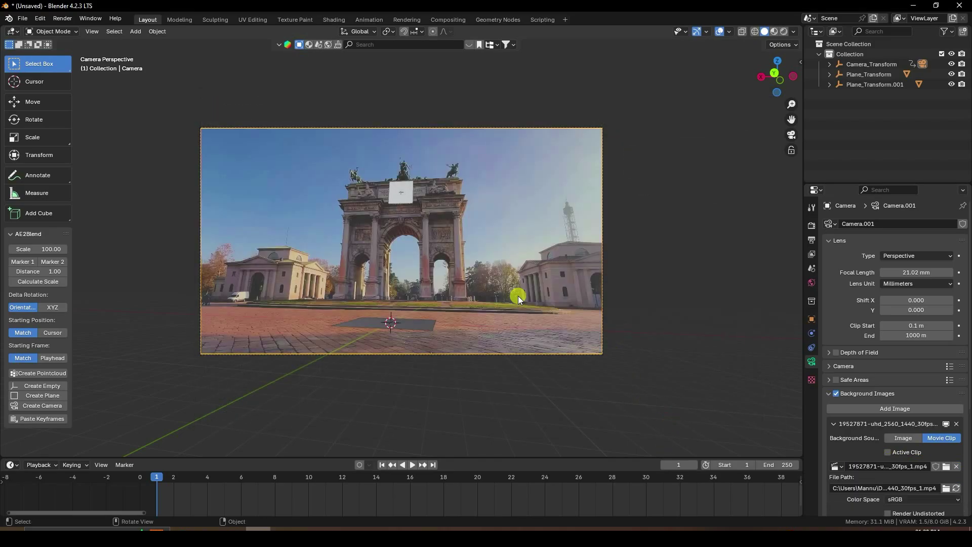
Step: Raise the background clip's opacity to 1.000 and briefly play the animation from frame 1
key("Home")
scroll(856, 450, "down", 5)
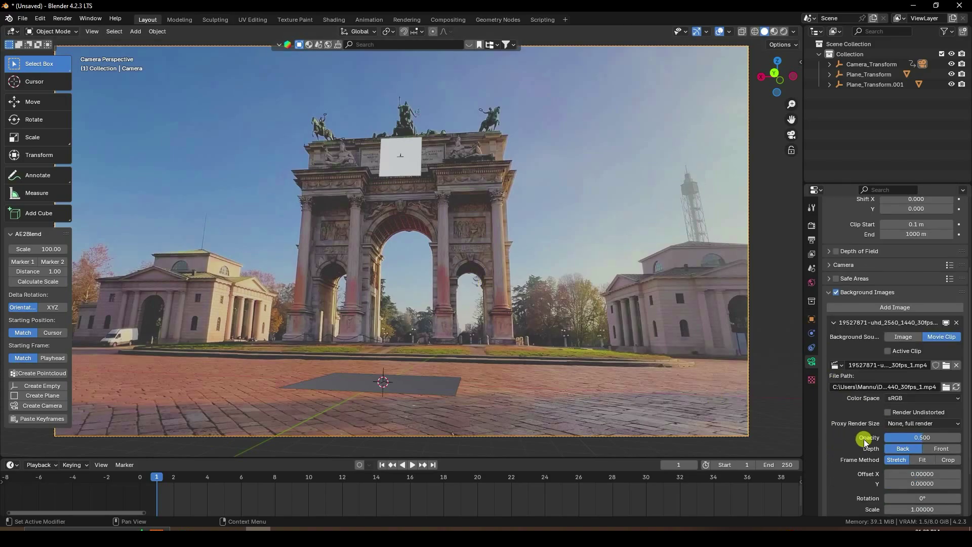
left_click_drag(882, 441, 952, 436)
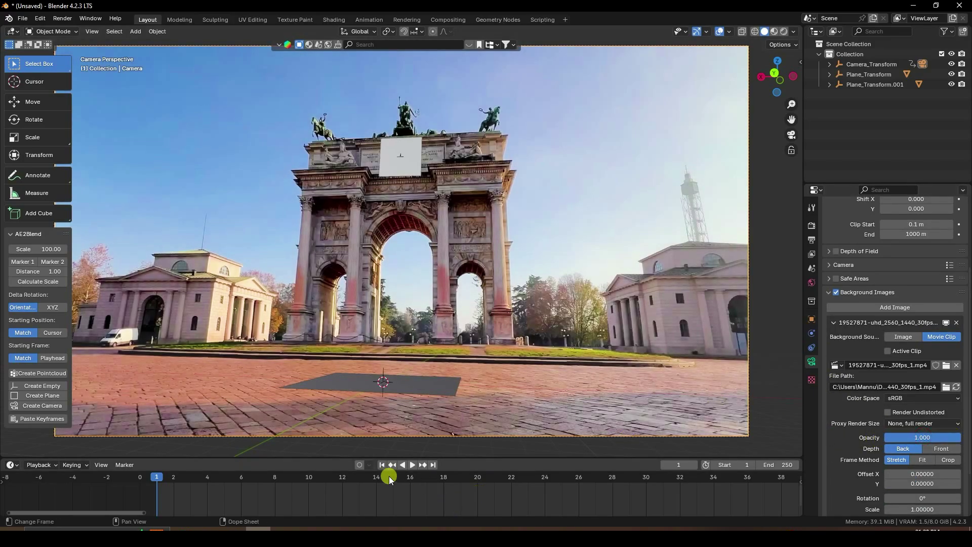
left_click(412, 464)
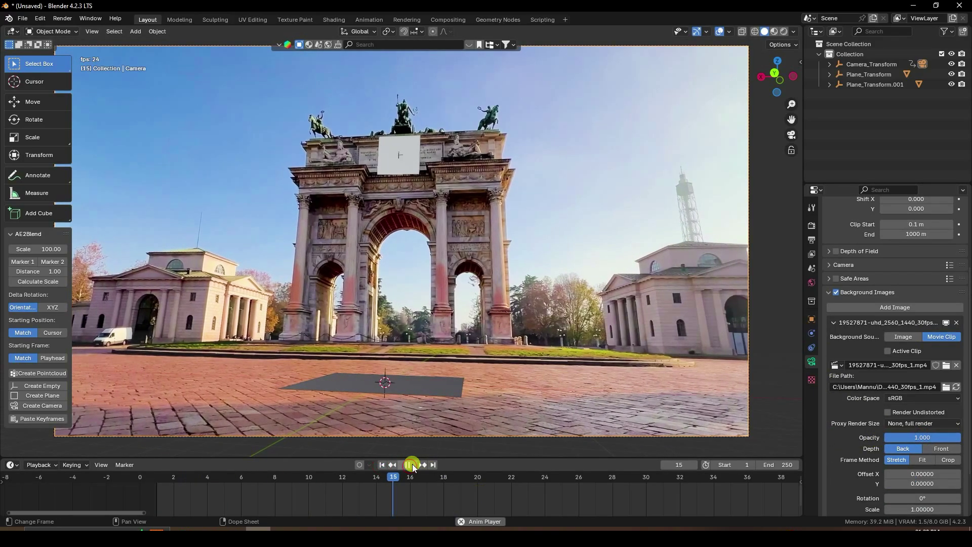
left_click(382, 465)
Step: Check the composition's frame rate in After Effects, then set the output frame rate in Blender to 29.97 fps
left_click(233, 529)
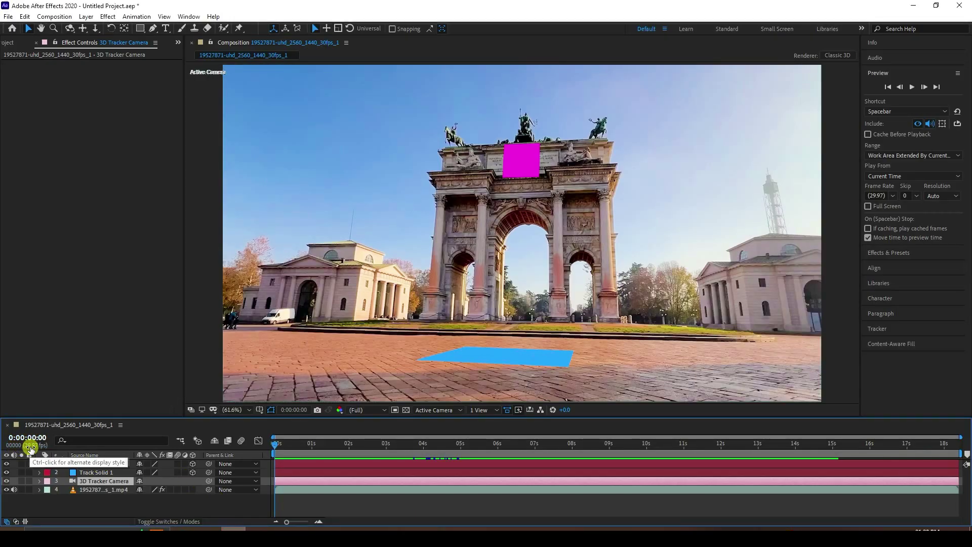
left_click(258, 529)
left_click(812, 240)
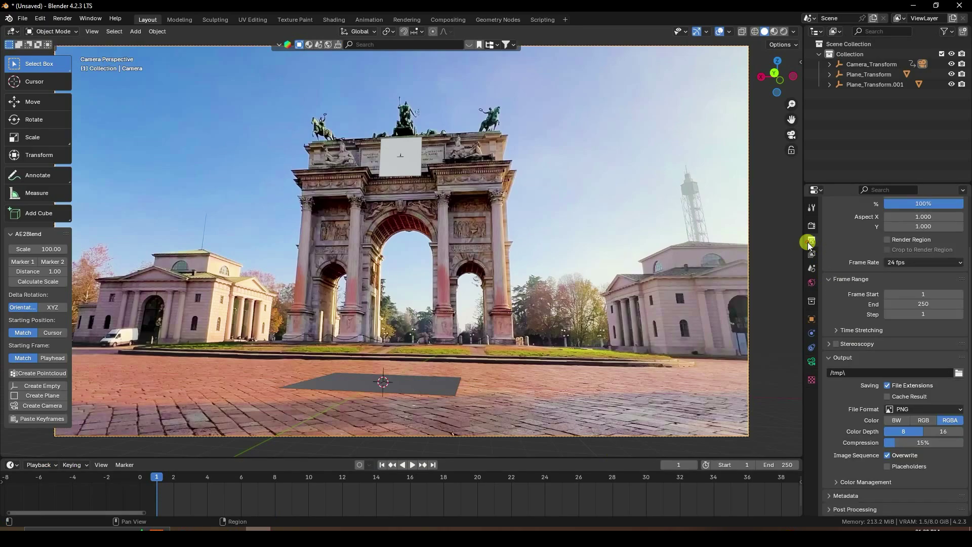
left_click(896, 262)
left_click(913, 304)
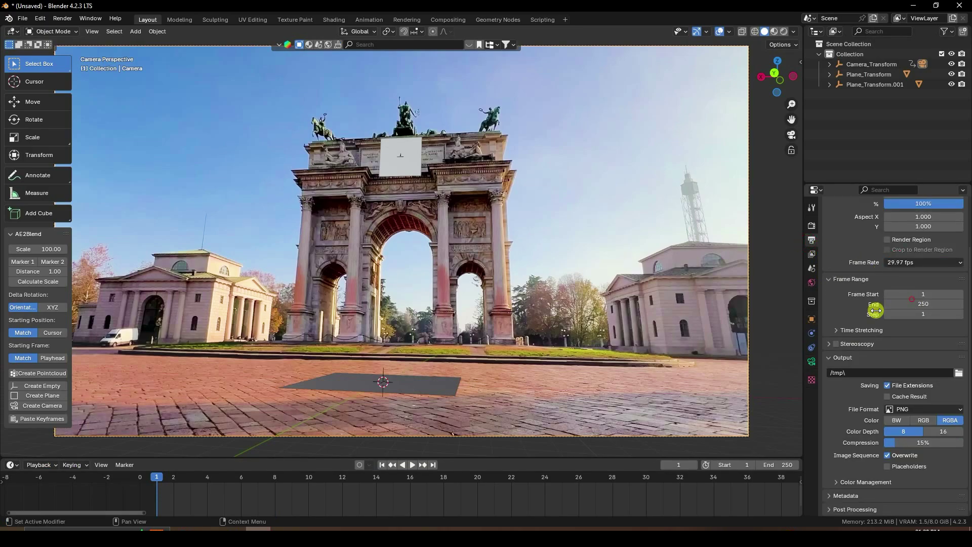
Step: Set the render engine to Cycles on GPU Compute with 256 maximum render samples
left_click(811, 225)
left_click(911, 219)
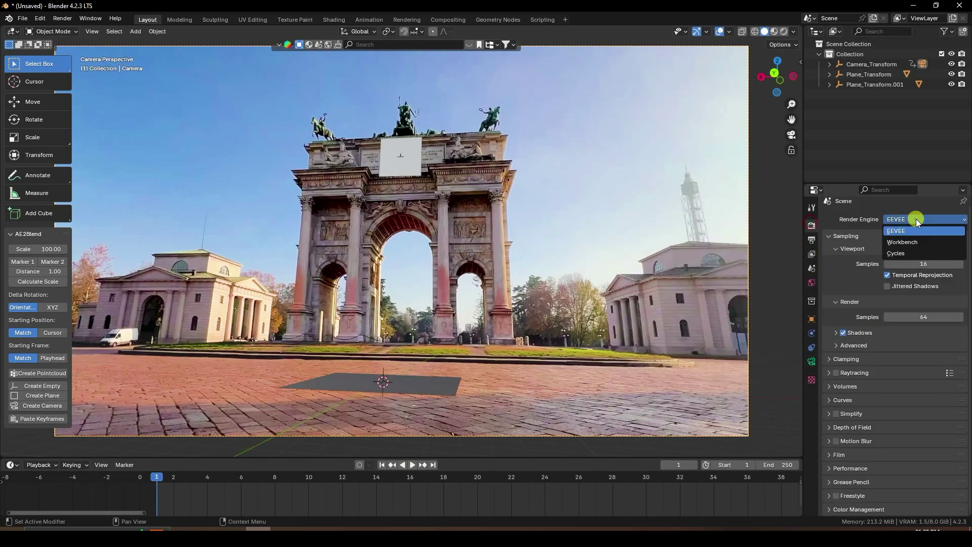
left_click(910, 247)
left_click(910, 246)
left_click(906, 262)
left_click(927, 368)
type("256")
key("Return")
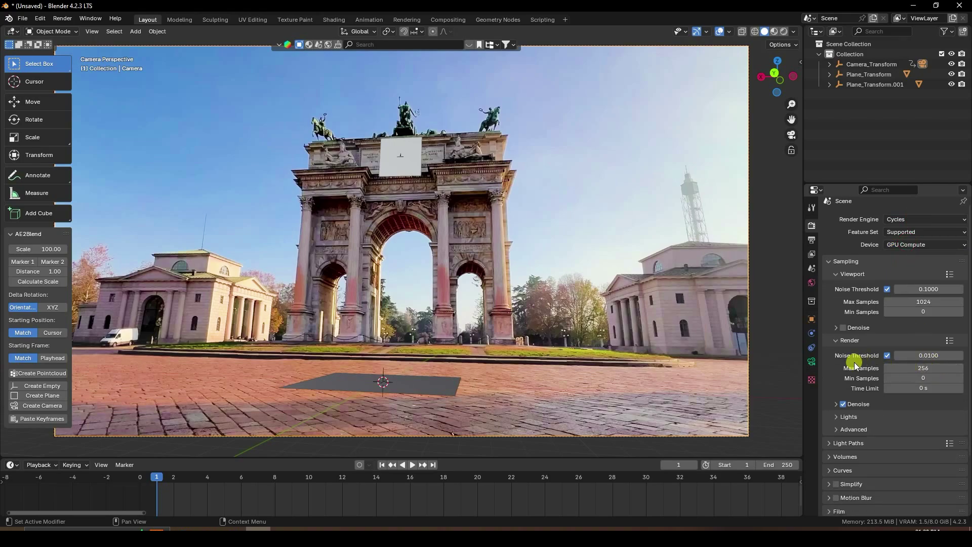
Step: Enable the transparent background in the render's Film settings
scroll(880, 388, "down", 3)
left_click(829, 441)
scroll(844, 445, "down", 4)
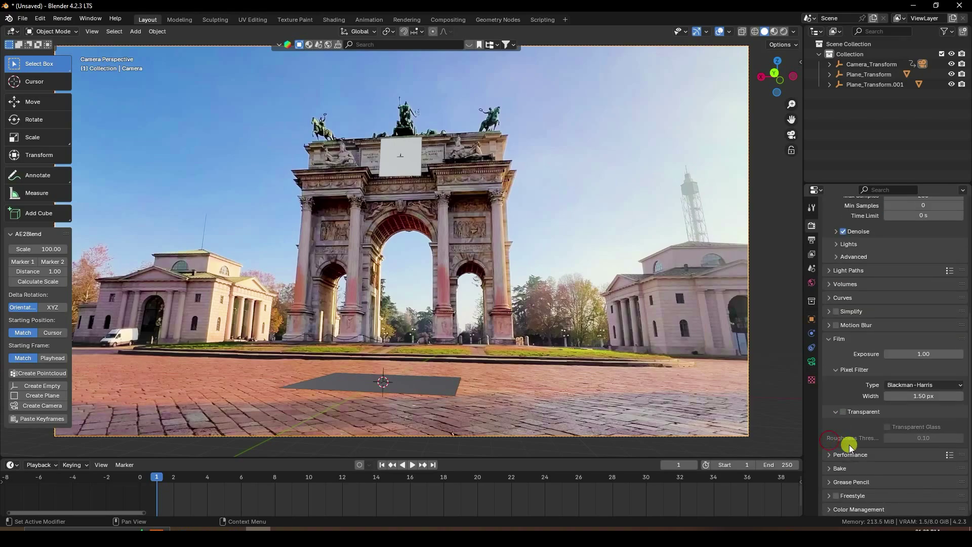
Step: Play the animation to check that both planes stick to the footage, then return to frame 1
left_click(396, 465)
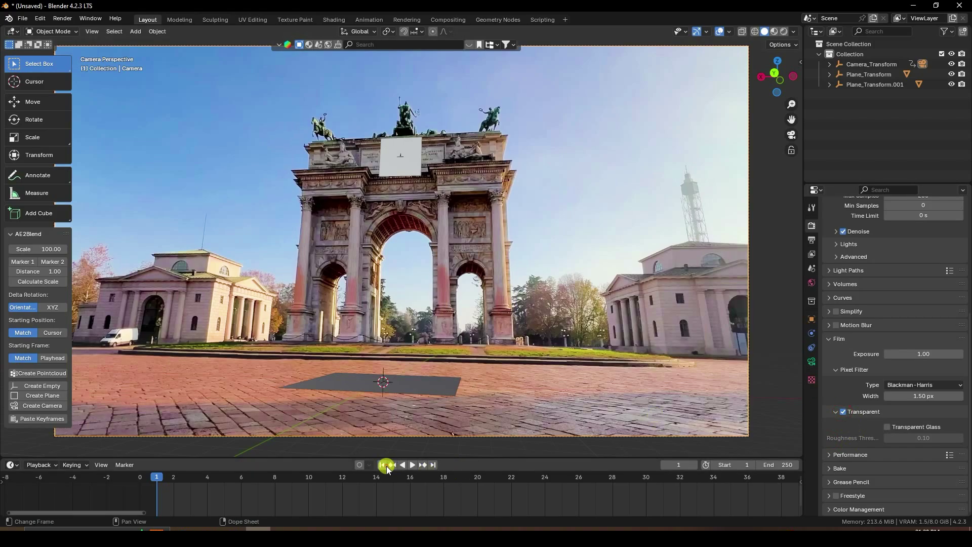
left_click(411, 465)
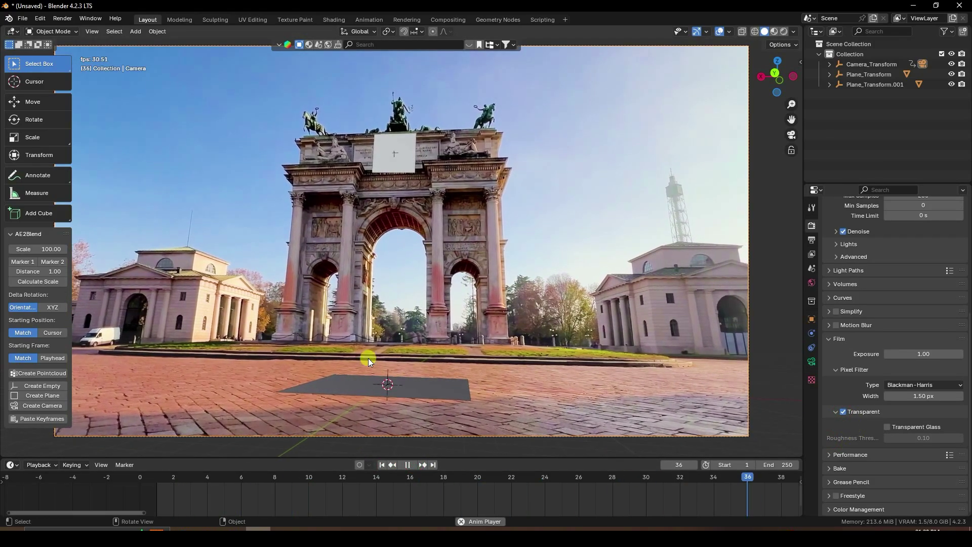
scroll(384, 349, "down", 2)
scroll(389, 347, "up", 2)
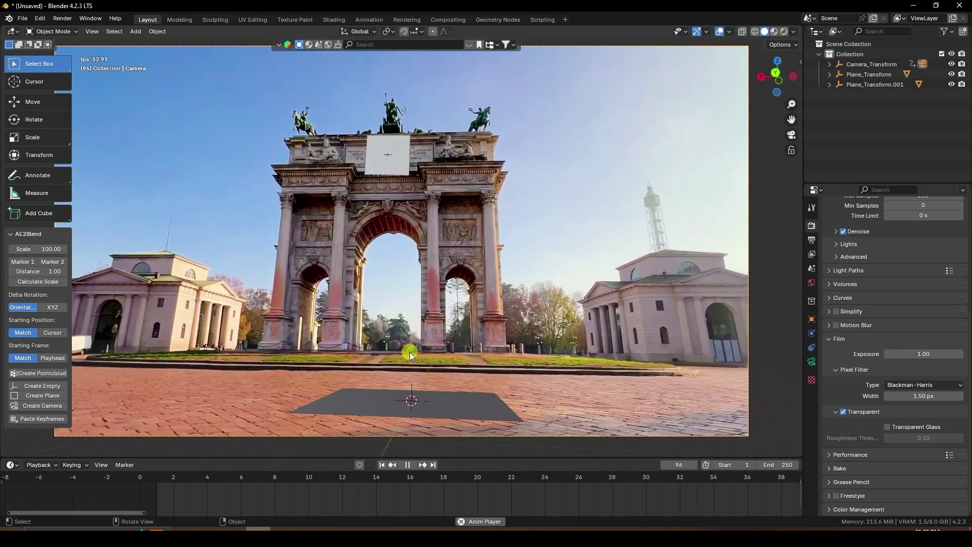
left_click(415, 466)
left_click(382, 465)
Step: Scale up the ground plane to cover the pavement in front of the arch
left_click(379, 384)
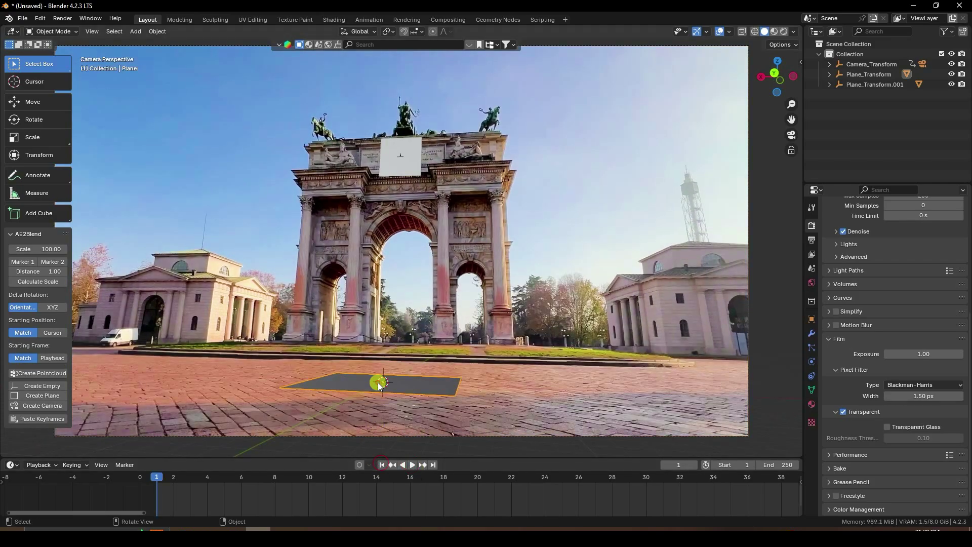
key("s")
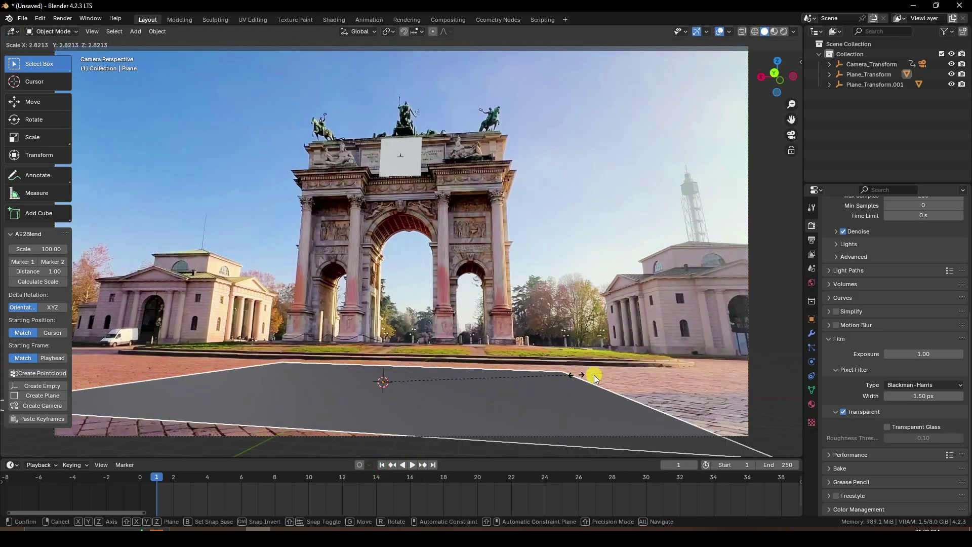
left_click(479, 358)
Step: Scale up the arch plane about 8.24 times and compare it with the footage through the camera
middle_click_drag(480, 358, 463, 357)
scroll(408, 373, "down", 5)
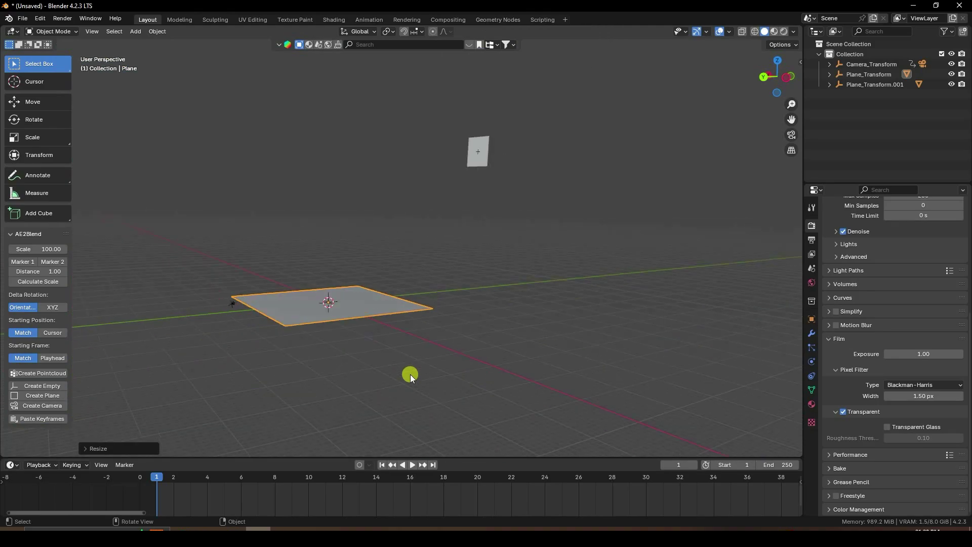
middle_click_drag(408, 373, 402, 369)
left_click(425, 228)
key("s")
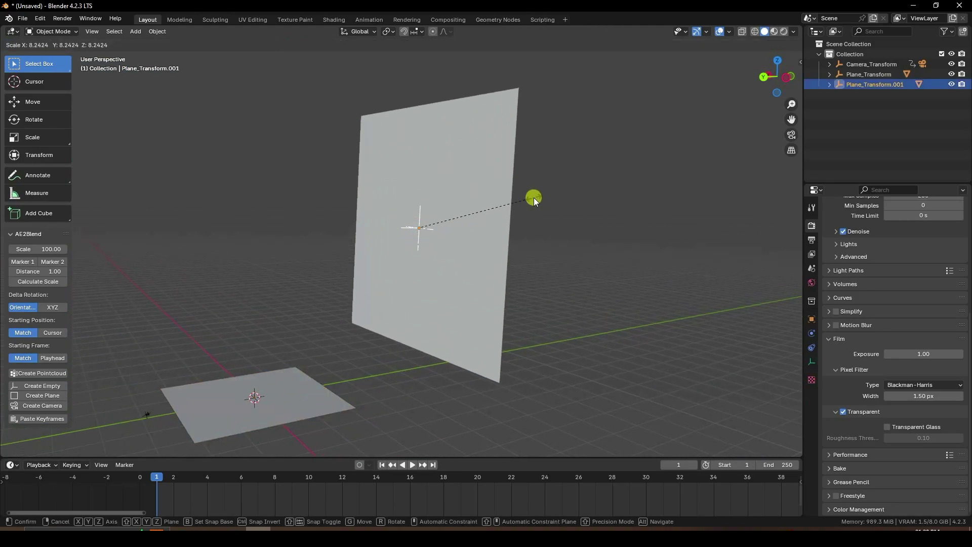
left_click(534, 197)
key("KP_0")
scroll(418, 281, "up", 2)
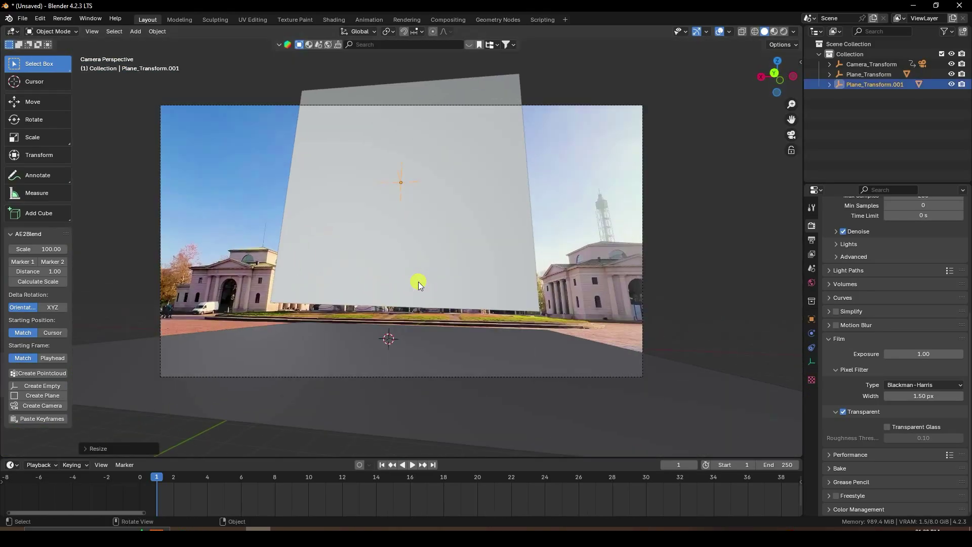
scroll(418, 282, "up", 2)
scroll(418, 281, "down", 2)
middle_click_drag(558, 110, 359, 236)
middle_click_drag(428, 217, 428, 314)
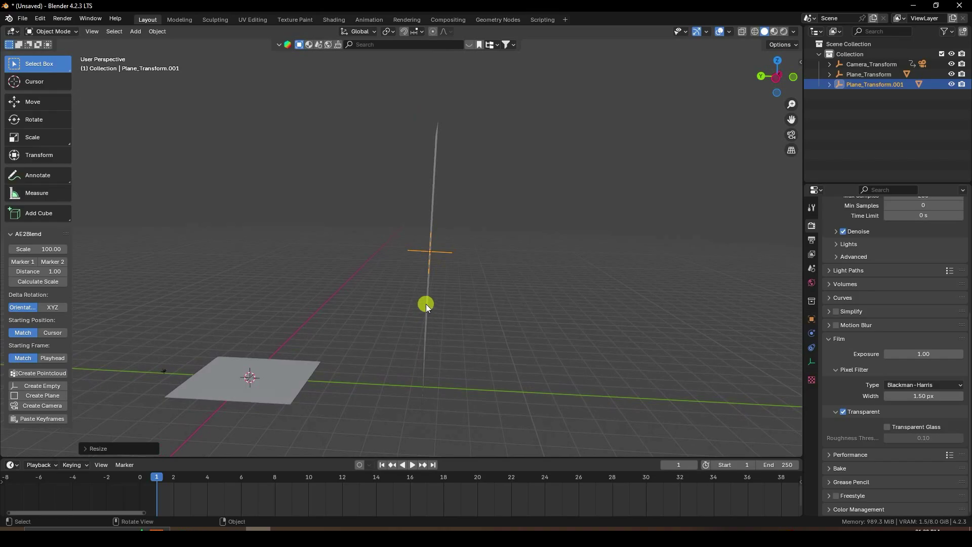
Step: Flatten the arch plane's whole mesh along the Y axis in the right side view so it stands vertical
key("KP_1")
key("KP_3")
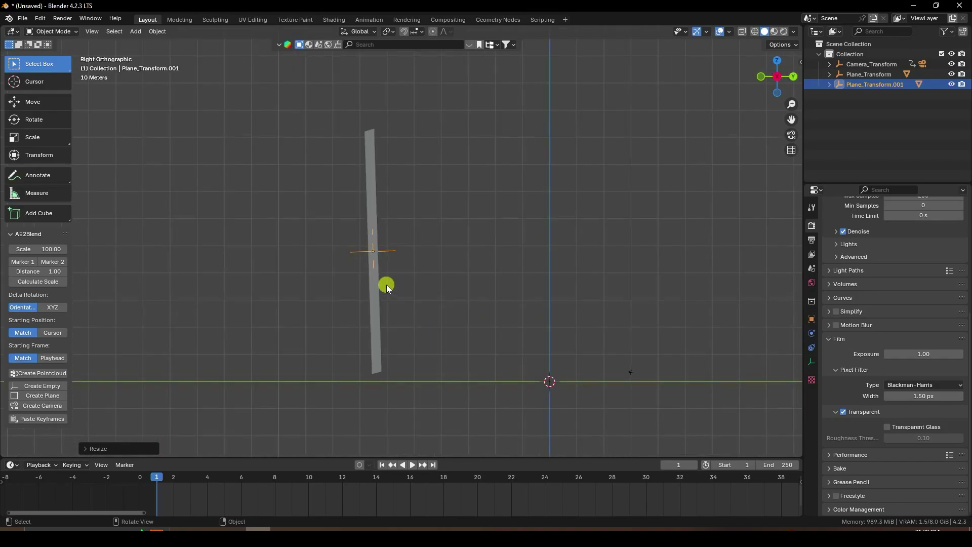
left_click(370, 278)
left_click(51, 32)
left_click(55, 53)
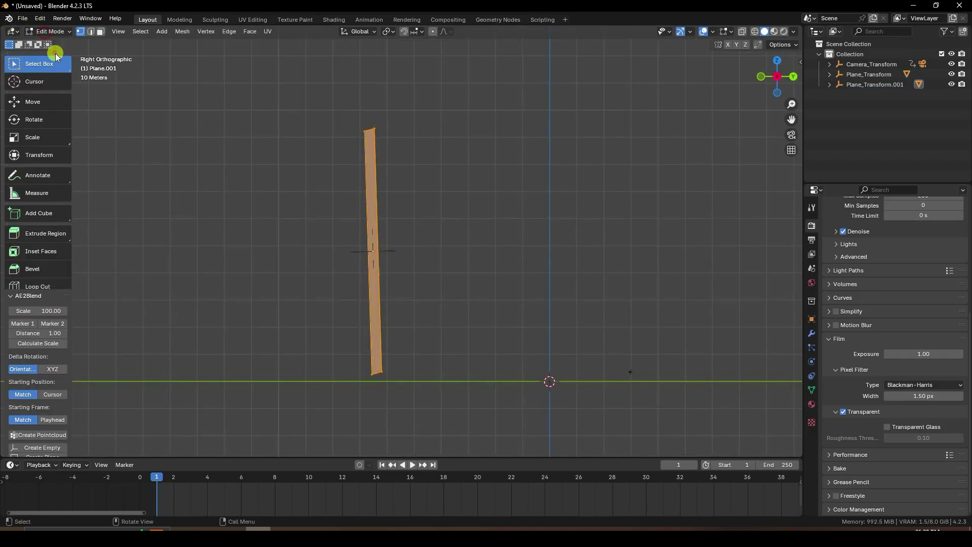
scroll(319, 144, "down", 3)
left_click_drag(298, 120, 410, 372)
scroll(390, 235, "up", 2)
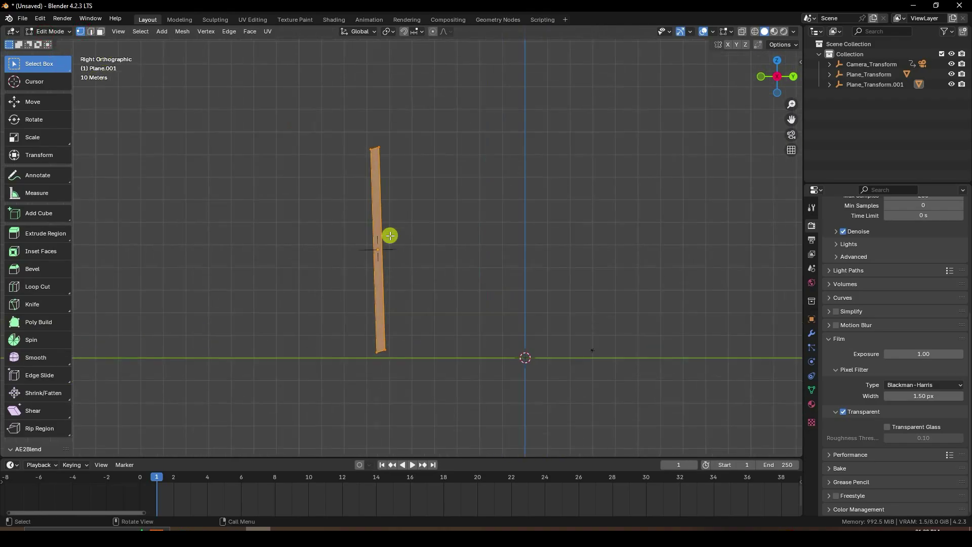
left_click(37, 137)
left_click_drag(418, 249, 360, 261)
scroll(413, 247, "up", 3)
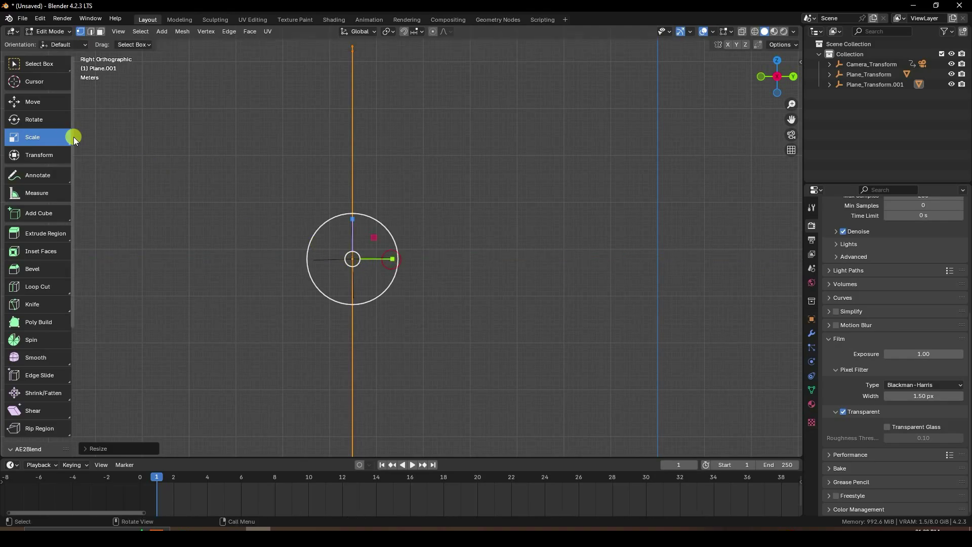
Step: Scale down the arch plane's mesh to about the arch's width, using the camera view in wireframe
left_click(51, 109)
key("Home")
left_click(46, 33)
middle_click_drag(437, 221, 438, 221)
key("KP_0")
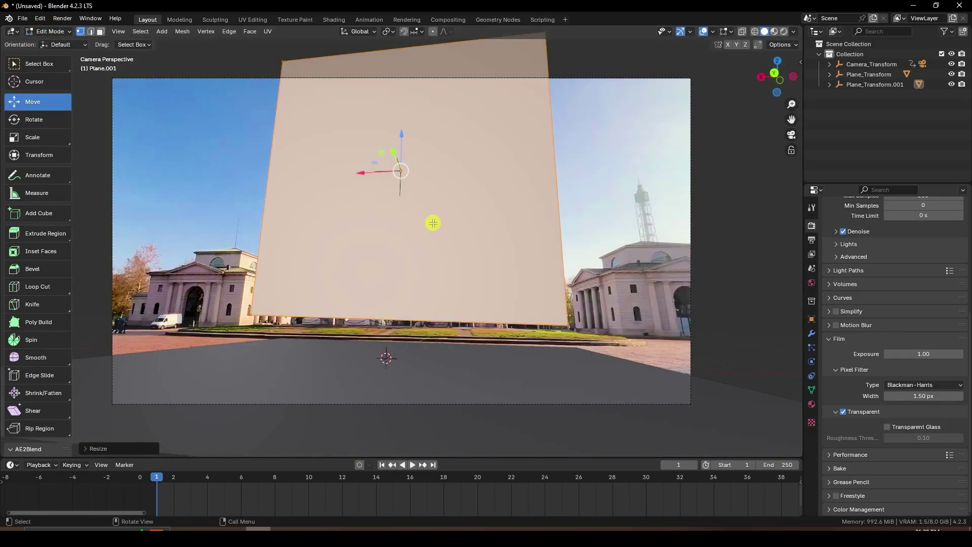
left_click(754, 31)
scroll(390, 200, "up", 2)
middle_click_drag(402, 184, 383, 278, "shift")
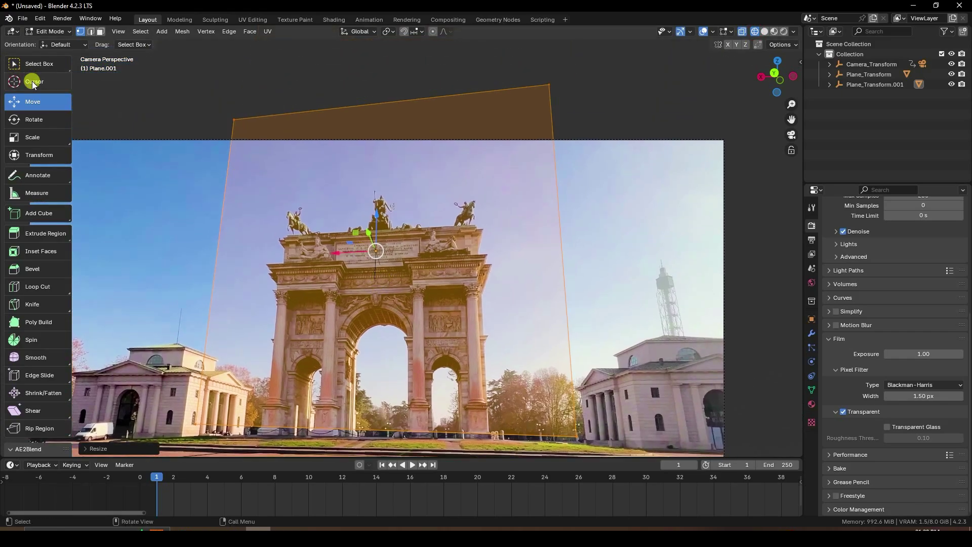
key("s")
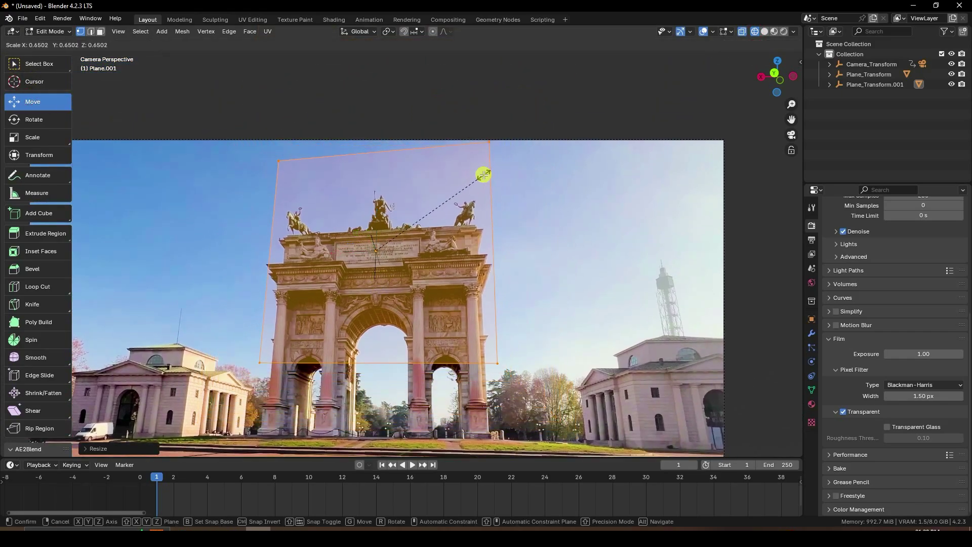
left_click(474, 183)
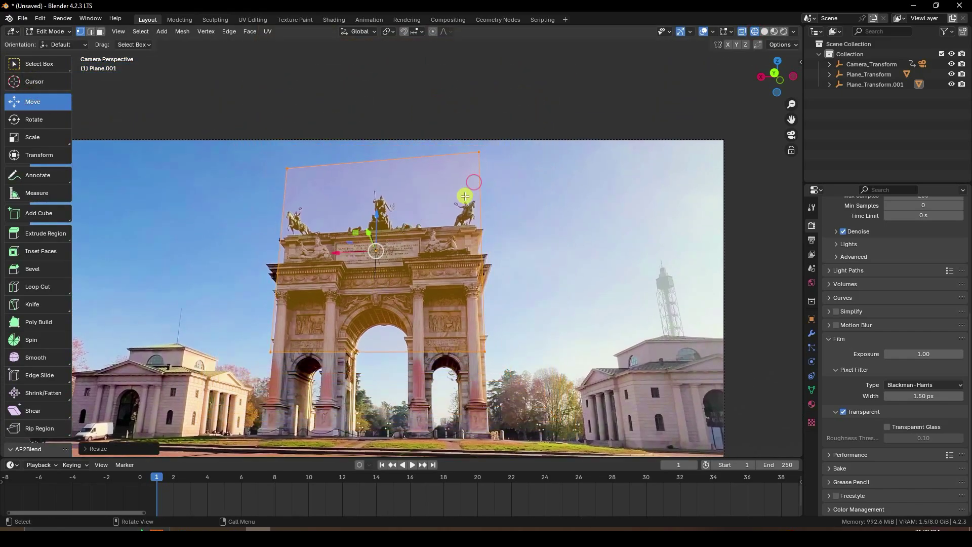
Step: Move the plane's top edge down to the arch's roofline and its bottom edge down to the arch's base
scroll(473, 191, "up", 2)
left_click_drag(255, 82, 560, 201)
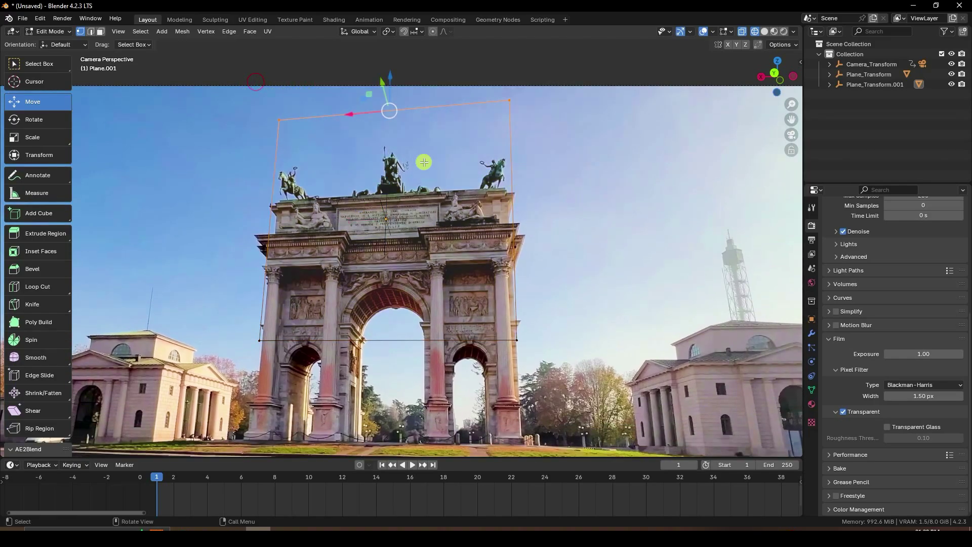
left_click_drag(395, 78, 408, 206)
scroll(457, 210, "down", 4, "shift")
left_click_drag(561, 306, 196, 252)
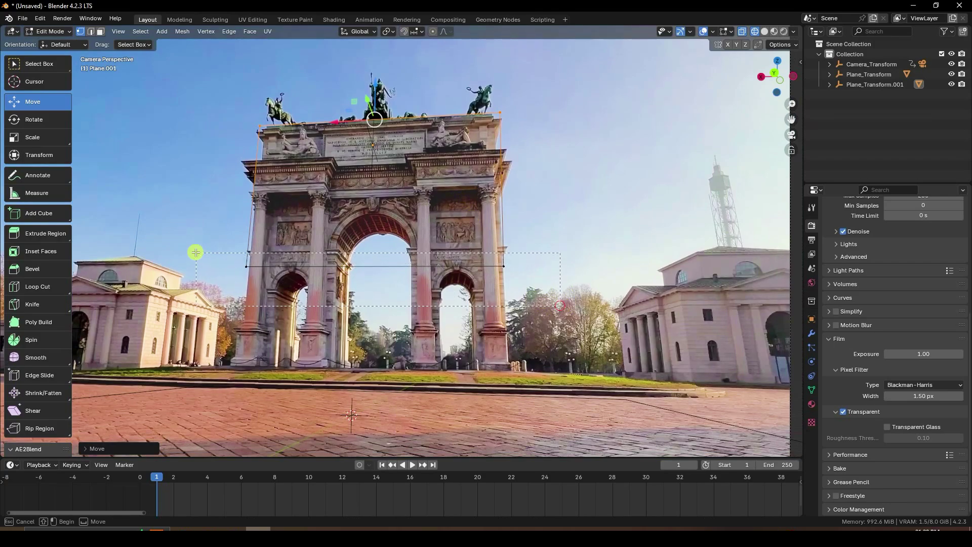
left_click_drag(379, 245, 396, 348)
Step: Align the plane's left and right edges with the sides of the arch, then return to Object Mode
left_click(256, 122)
left_click(238, 378, "shift")
scroll(261, 293, "up", 3)
middle_click_drag(260, 293, 373, 293, "shift")
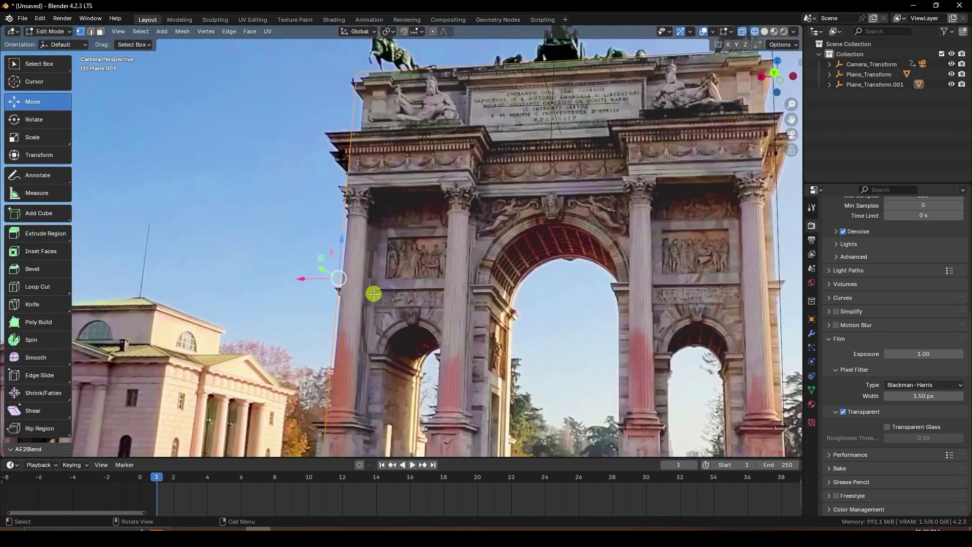
scroll(374, 293, "up", 2)
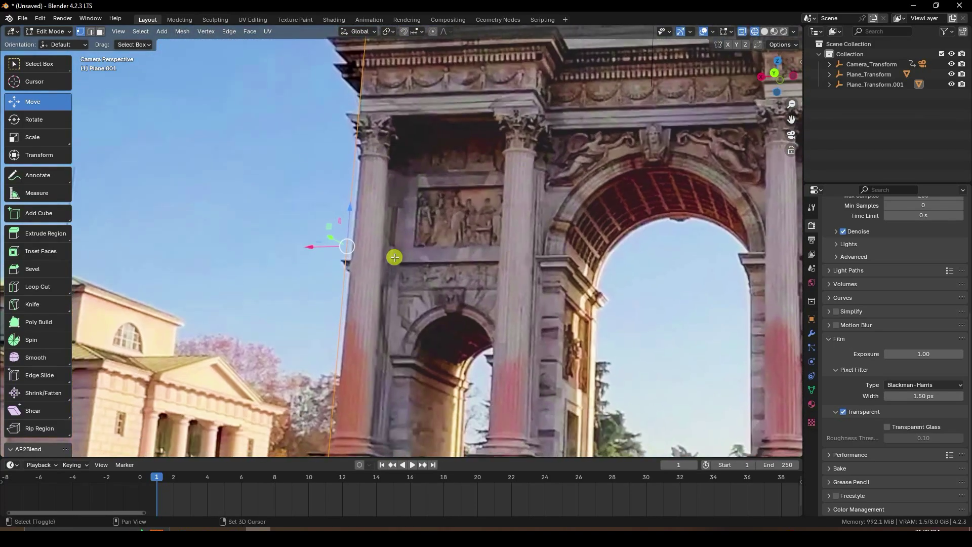
left_click_drag(310, 247, 316, 247)
scroll(314, 251, "down", 5)
scroll(514, 255, "down", 4, "ctrl")
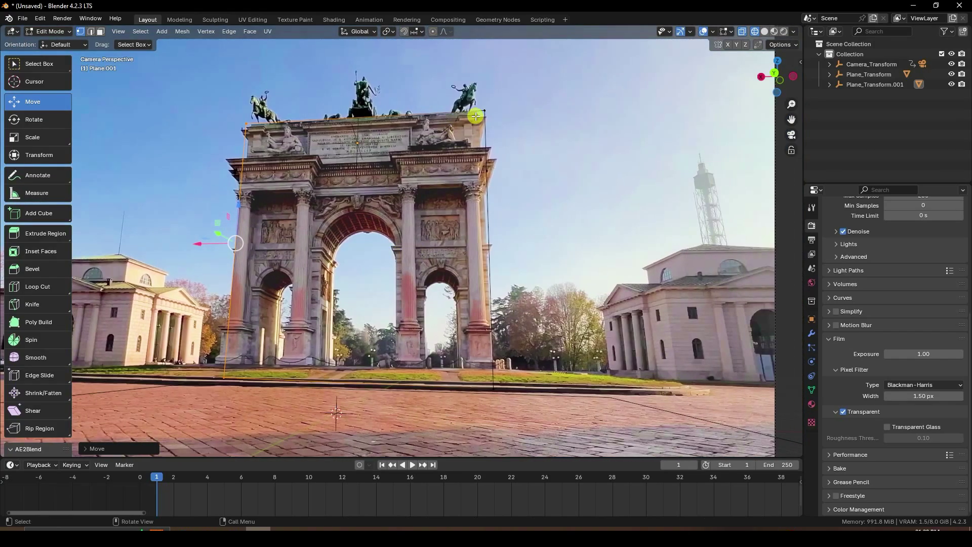
left_click_drag(543, 93, 444, 423)
scroll(512, 258, "up", 6)
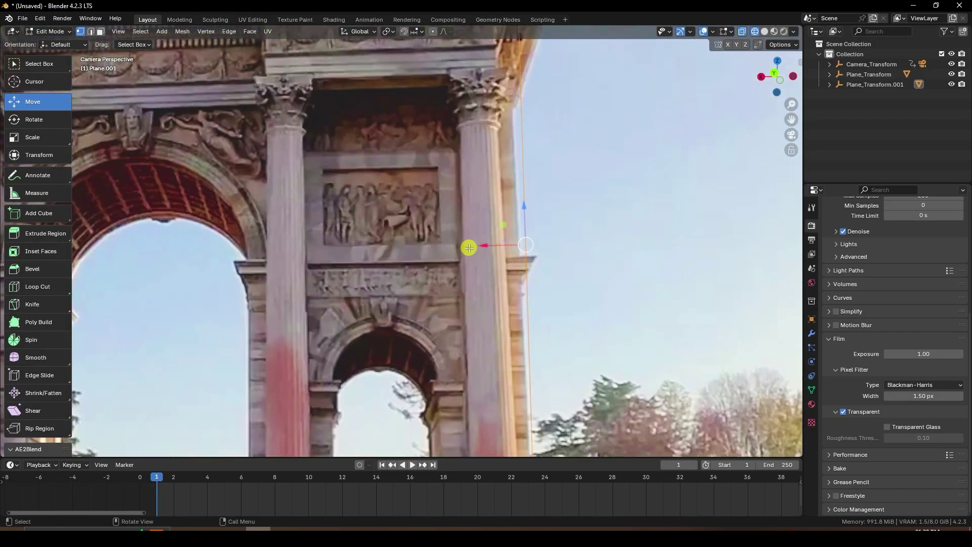
left_click_drag(482, 246, 466, 221)
scroll(456, 228, "down", 6)
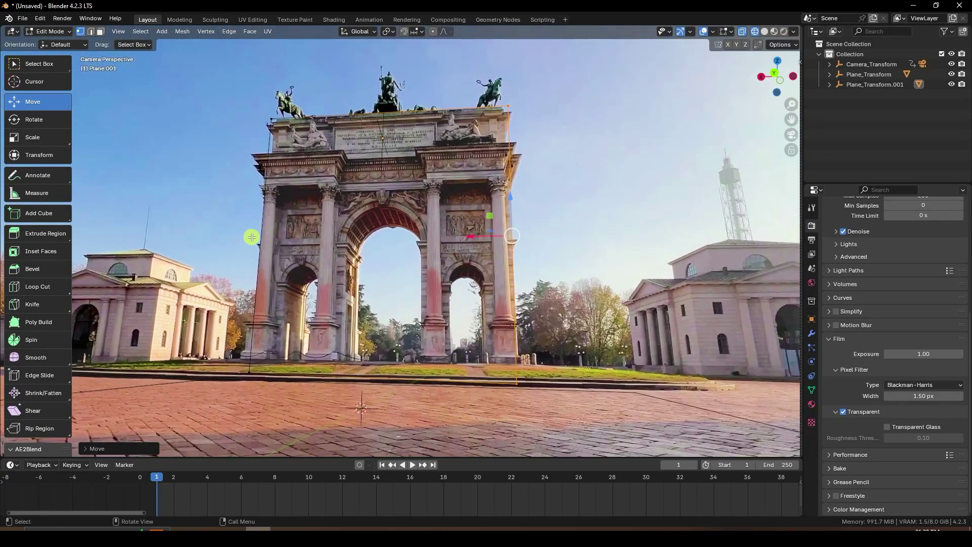
left_click(40, 18)
left_click(48, 31)
left_click(47, 43)
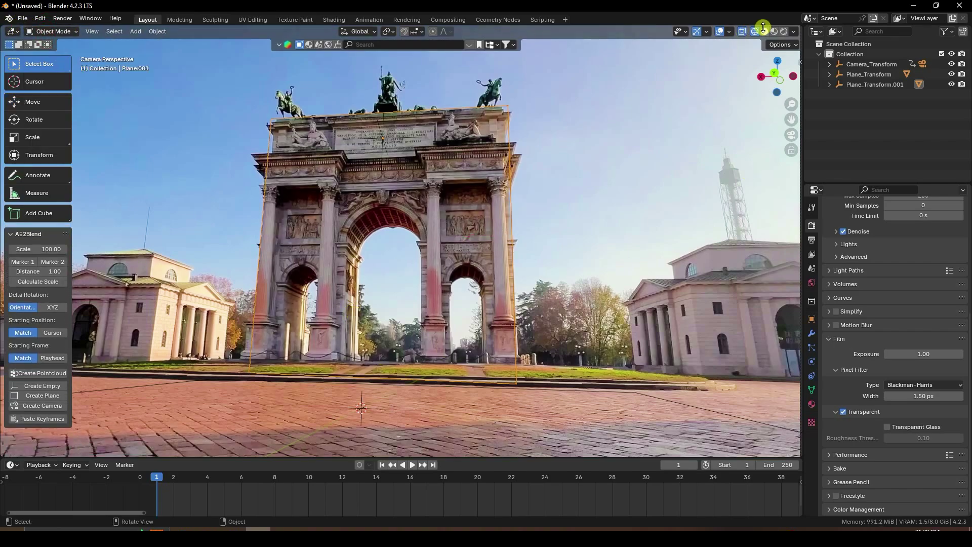
Step: Play the animation in solid shading to check that the fitted plane follows the arch, then return to frame 1
left_click(764, 31)
left_click(411, 464)
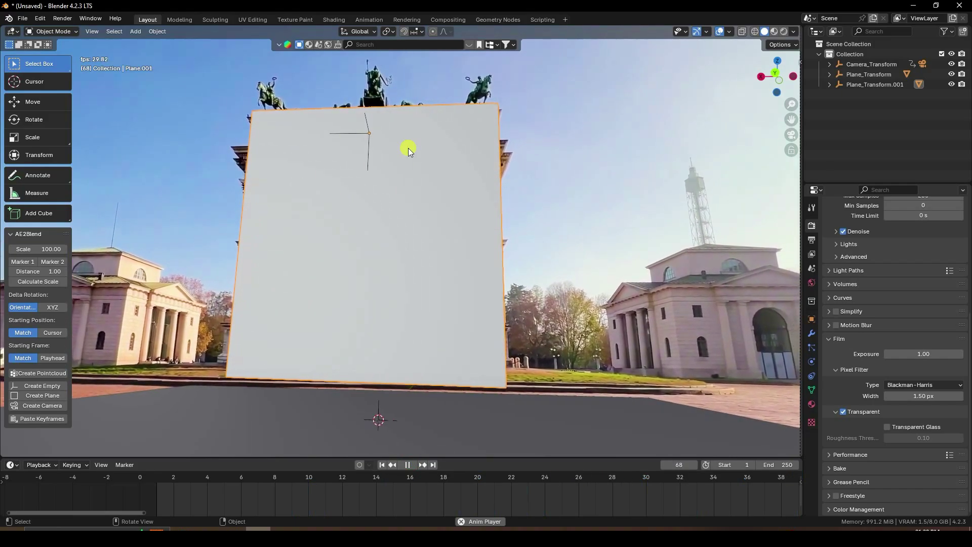
key("Home")
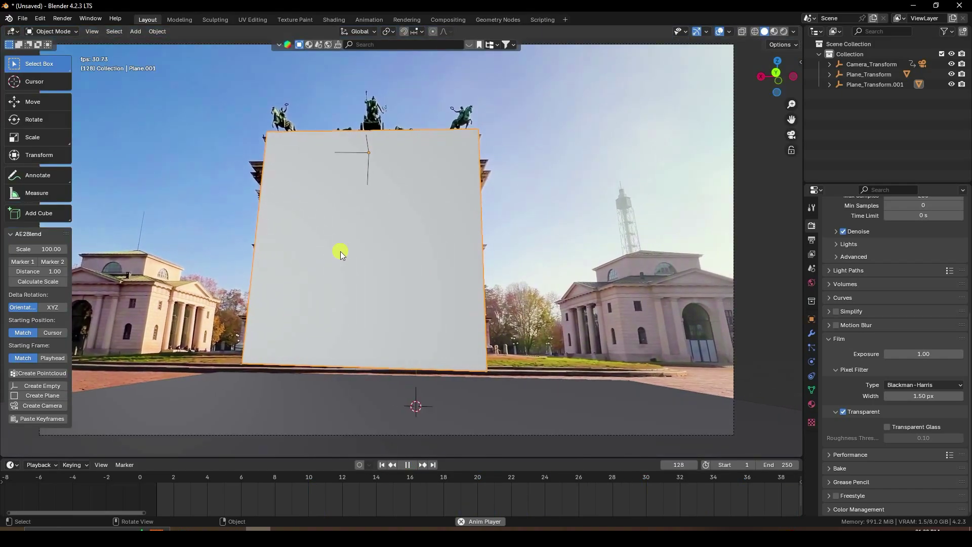
middle_click_drag(388, 277, 446, 270, "shift")
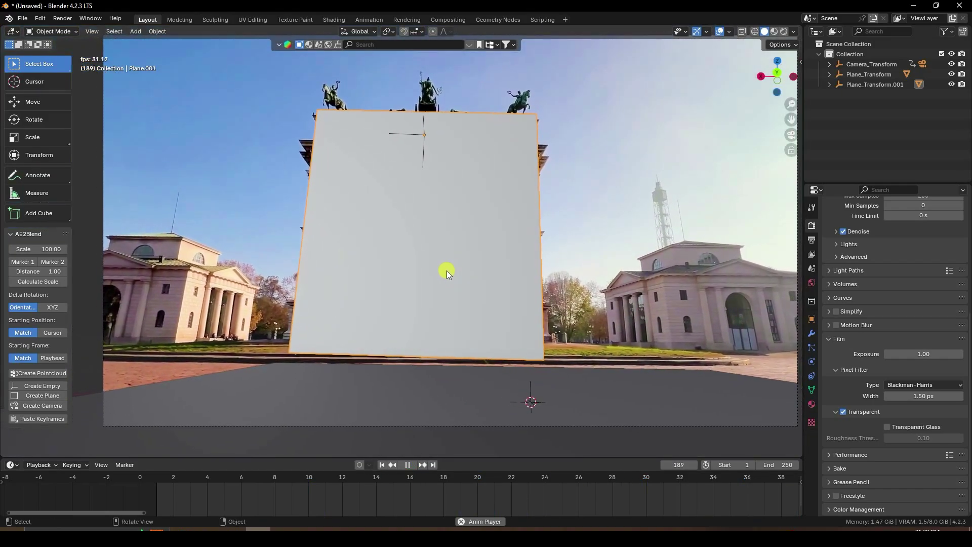
left_click(408, 465)
left_click(382, 465)
Step: Enlarge the ground plane, shift it along Y toward the arch plane, and compare it with the footage through the camera in wireframe
scroll(369, 374, "down", 2)
left_click(357, 340)
middle_click_drag(357, 340, 425, 336)
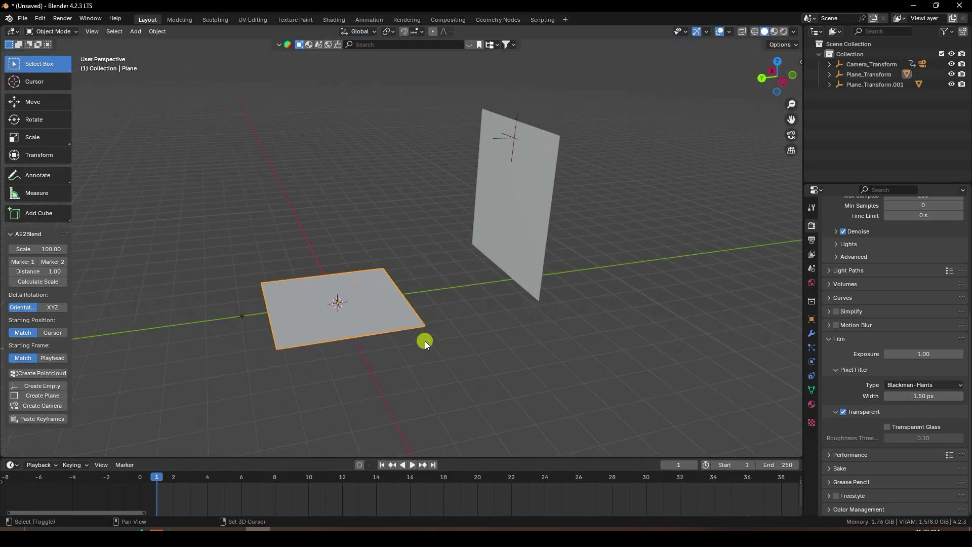
key("s")
left_click(510, 309)
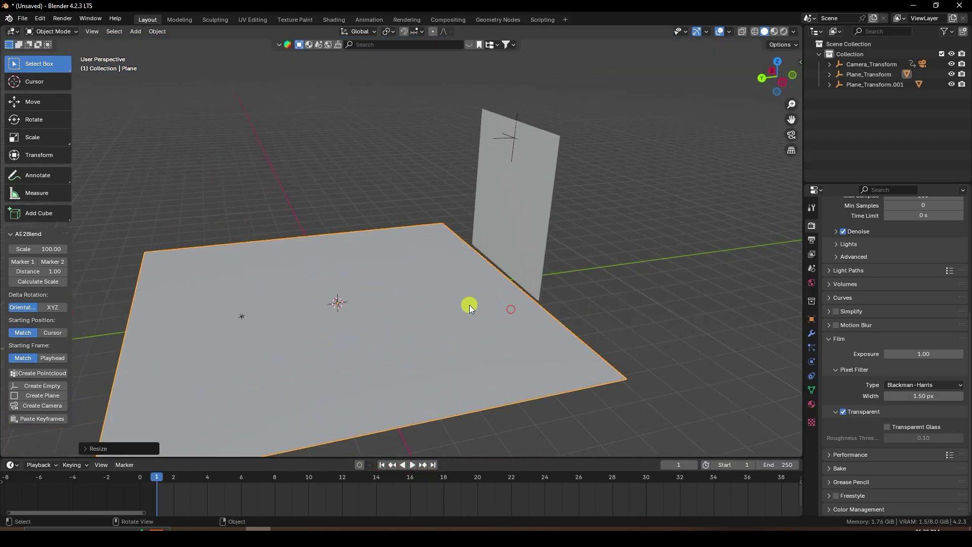
left_click(17, 104)
left_click_drag(301, 306, 341, 310)
middle_click_drag(342, 311, 537, 278)
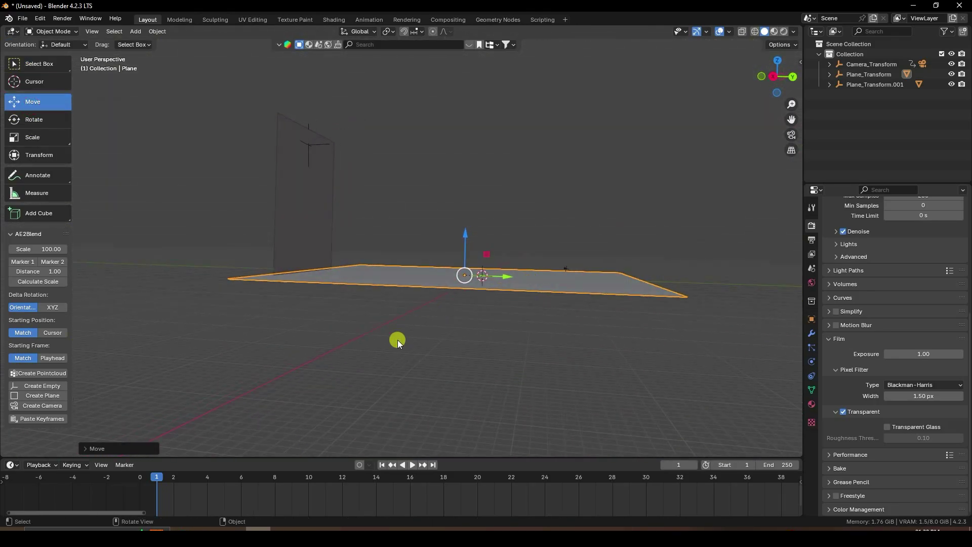
key("KP_0")
scroll(381, 339, "up", 4)
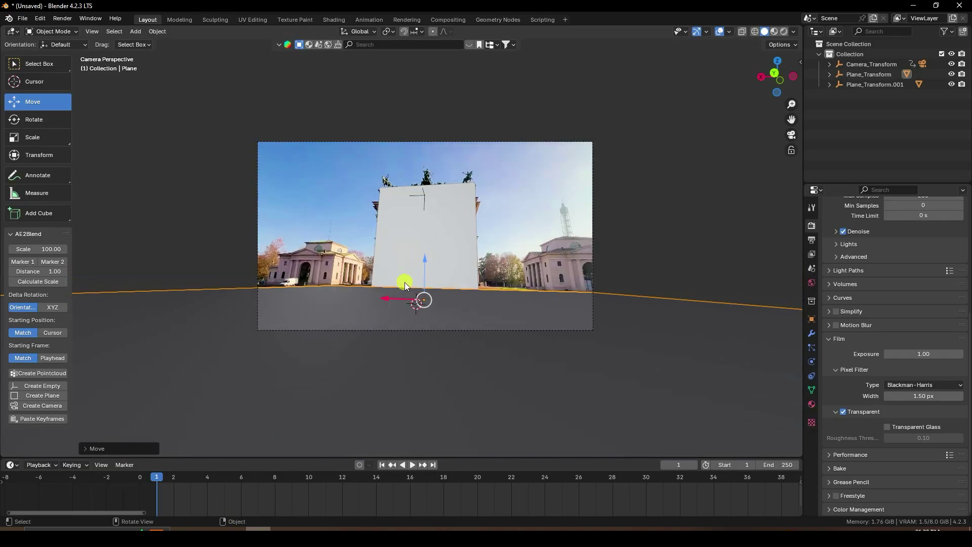
left_click(755, 31)
scroll(472, 318, "up", 5)
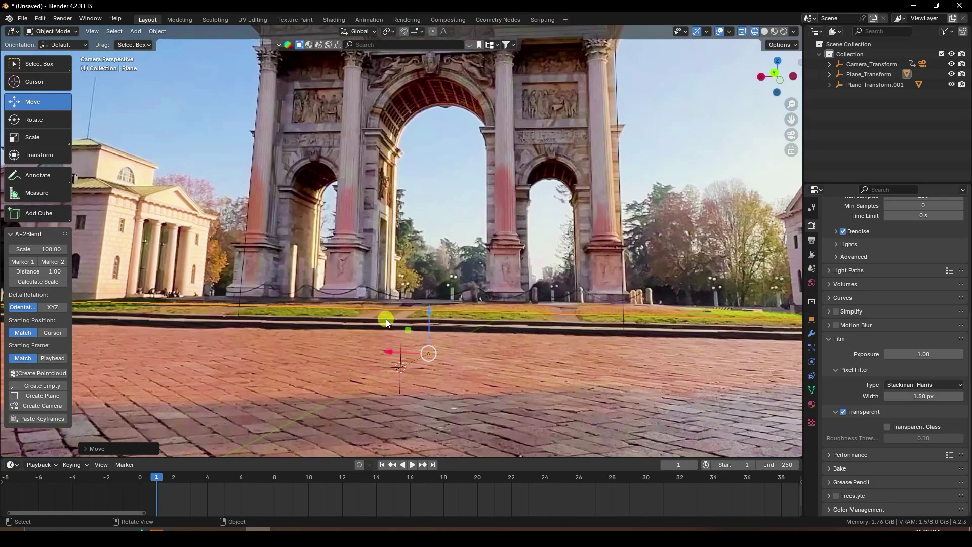
middle_click_drag(391, 323, 245, 177)
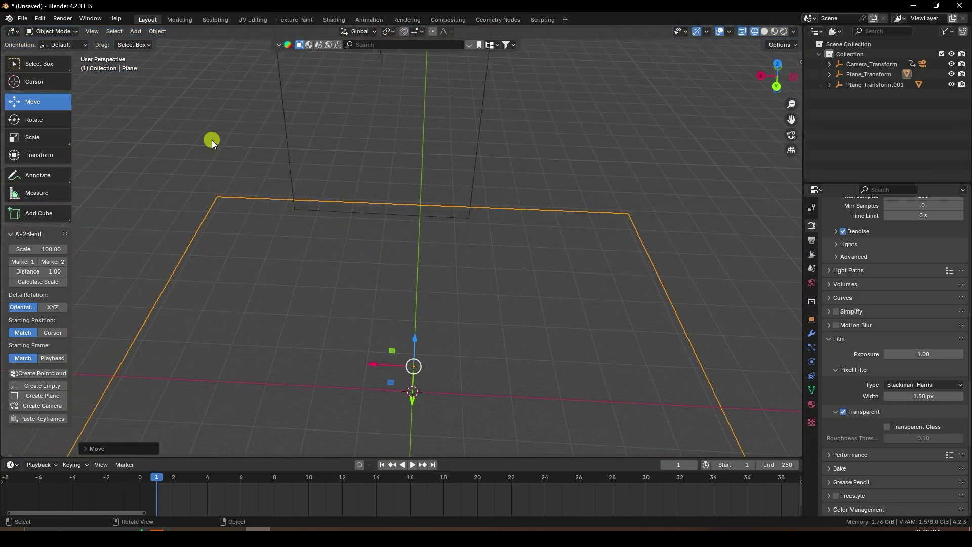
Step: Subdivide the ground plane's mesh with 40 cuts
left_click(764, 31)
middle_click_drag(420, 170, 400, 256)
left_click(51, 31)
left_click(50, 52)
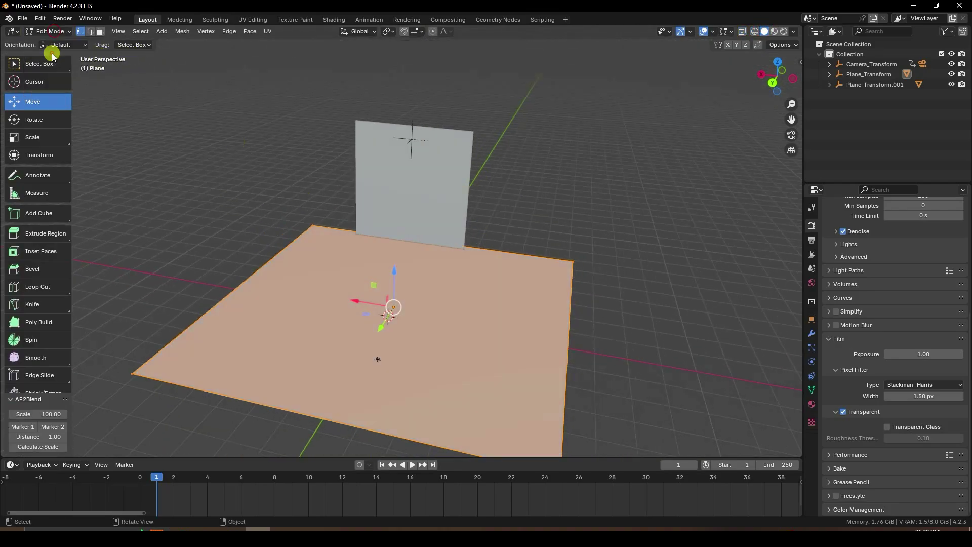
right_click(349, 284)
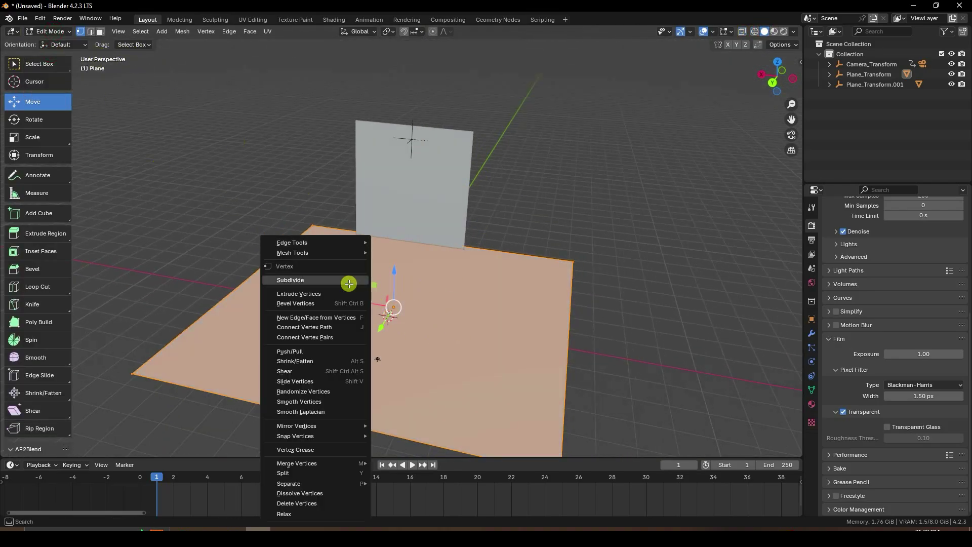
left_click(297, 281)
left_click(99, 449)
left_click(178, 378)
key("Return")
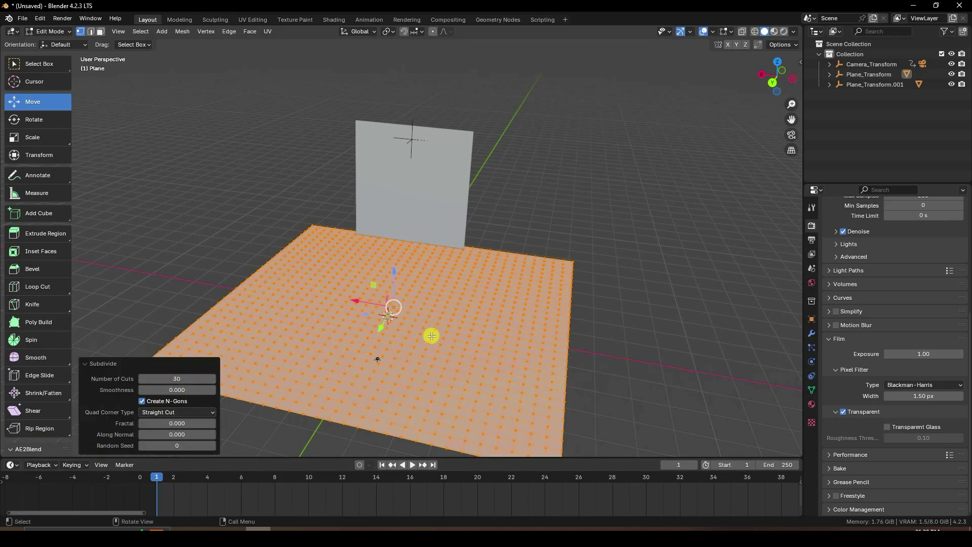
scroll(429, 336, "up", 5)
left_click(175, 379)
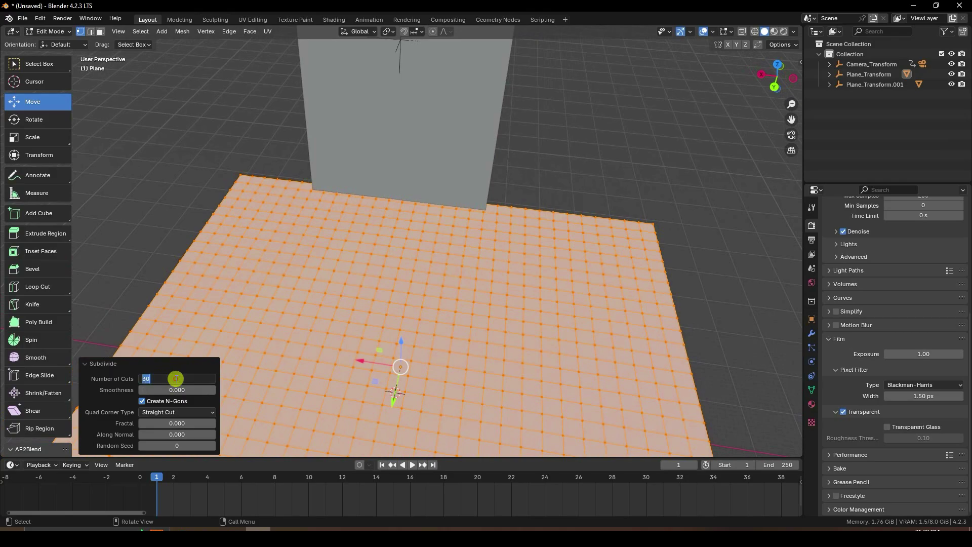
key("Return")
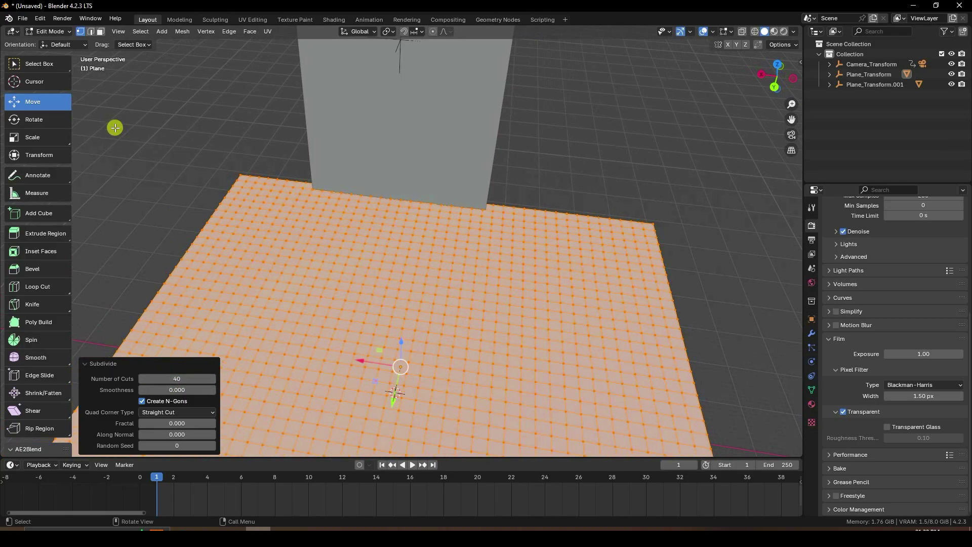
Step: Select the strip of ground vertices along the edge beside the arch plane with Select Circle
left_click(36, 60)
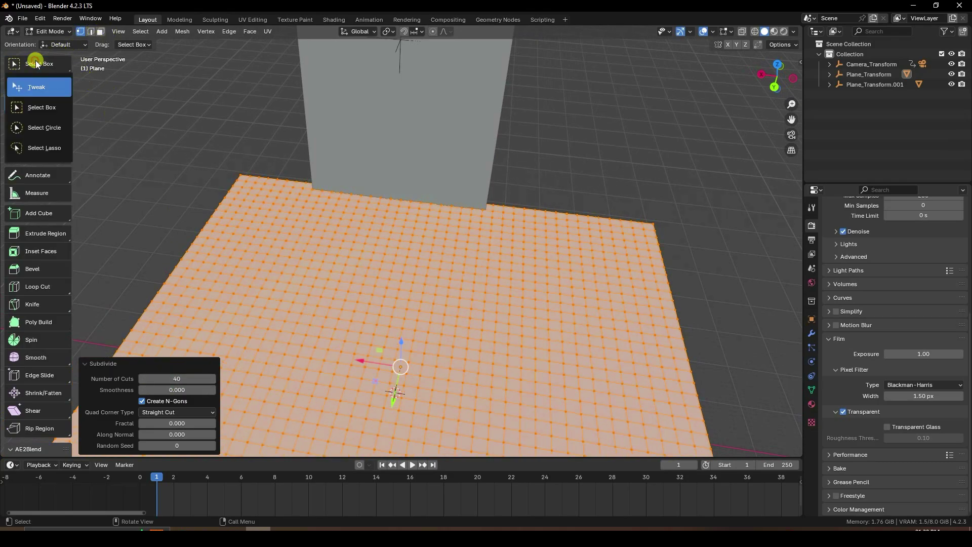
left_click(43, 128)
key("KP_0")
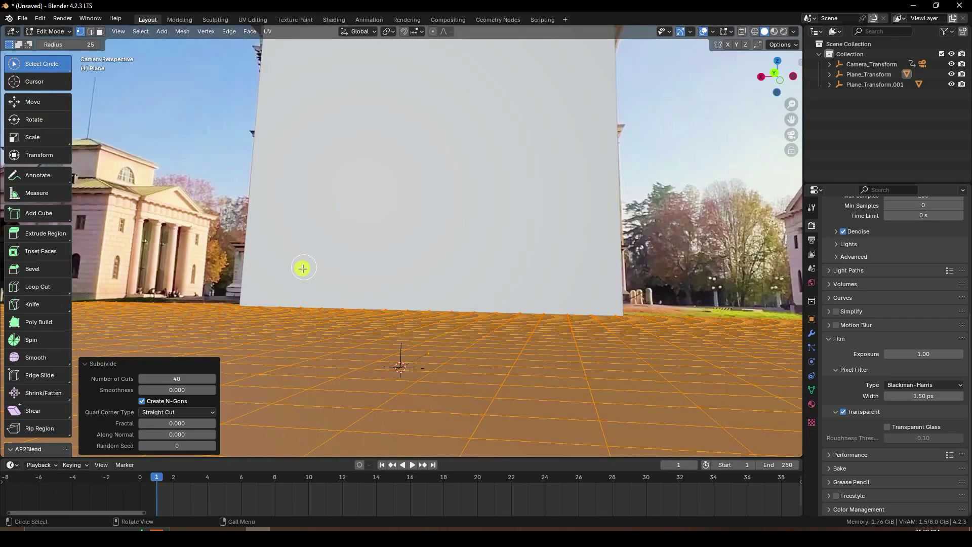
mouse_move(214, 287)
left_mouse_down()
mouse_move(190, 295)
mouse_move(287, 314)
mouse_move(775, 309)
left_mouse_up()
scroll(360, 283, "down", 3)
middle_click_drag(359, 283, 352, 307)
middle_click_drag(474, 318, 478, 325)
mouse_move(218, 191)
left_mouse_down()
mouse_move(290, 225)
mouse_move(404, 245)
mouse_move(588, 258)
mouse_move(618, 248)
mouse_move(429, 224)
left_mouse_up()
left_click_drag(283, 208, 462, 238)
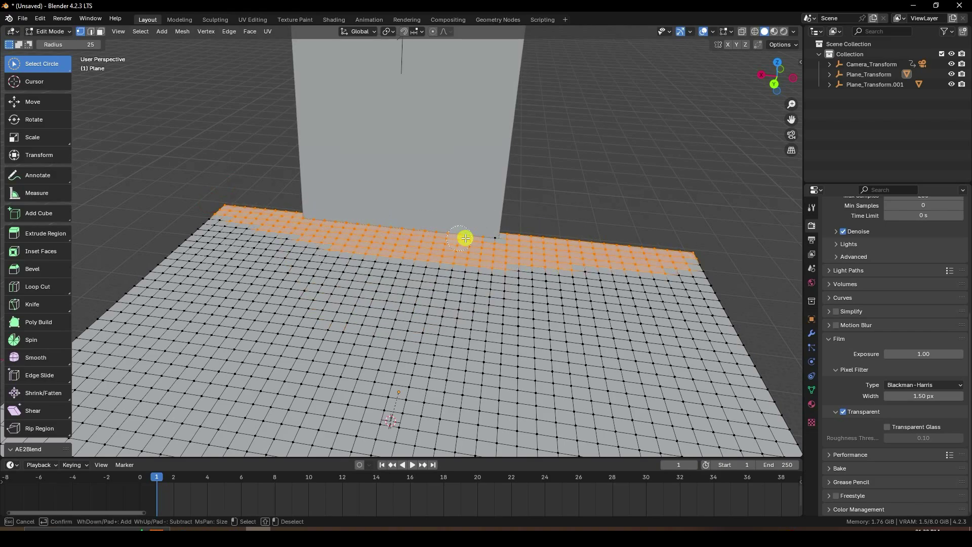
mouse_move(245, 215)
left_mouse_down()
mouse_move(346, 252)
mouse_move(420, 263)
mouse_move(600, 270)
mouse_move(692, 255)
left_mouse_up()
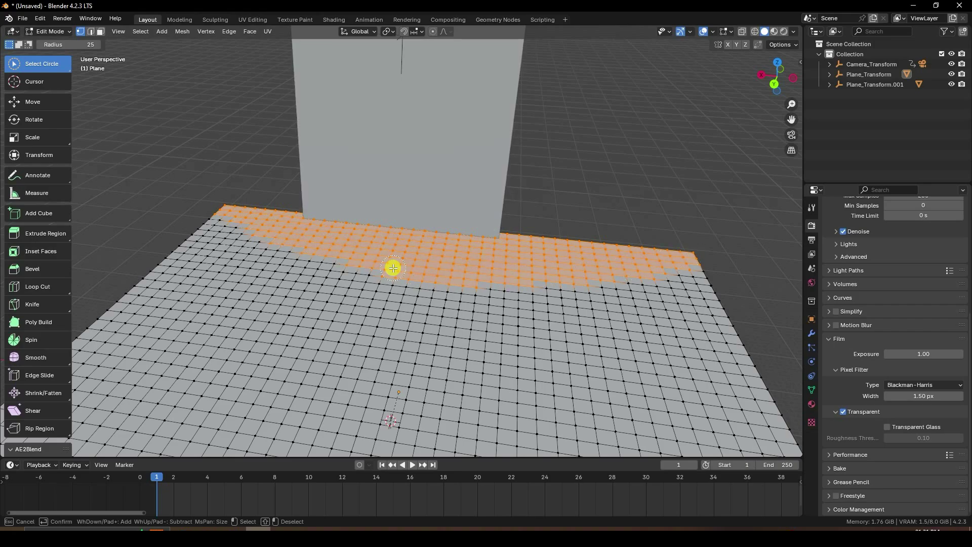
left_click_drag(270, 229, 201, 189)
Step: Raise the selected ground vertices about 0.93 m along Z to match the footage, checking the fit through the camera in wireframe
middle_click_drag(429, 267, 370, 219)
left_click(31, 99)
scroll(449, 231, "up", 2)
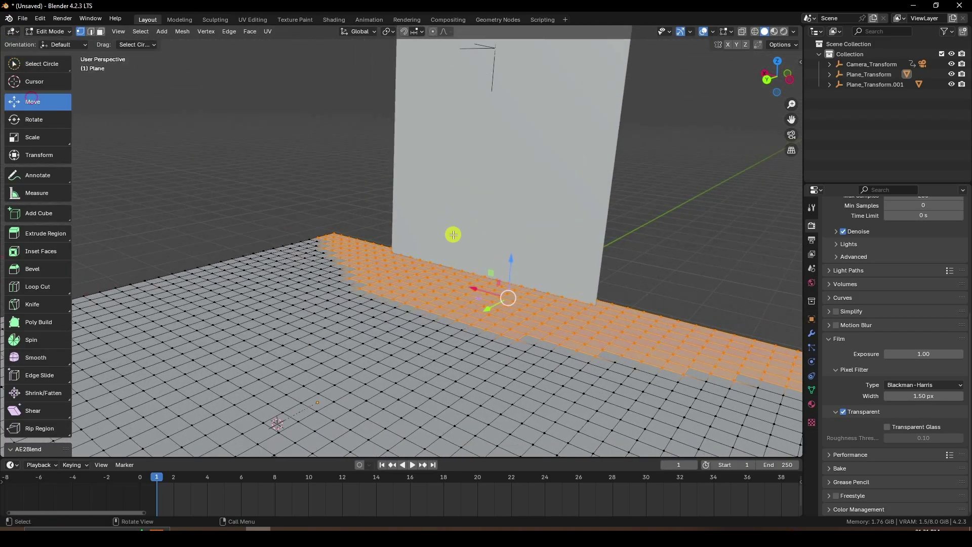
key("KP_0")
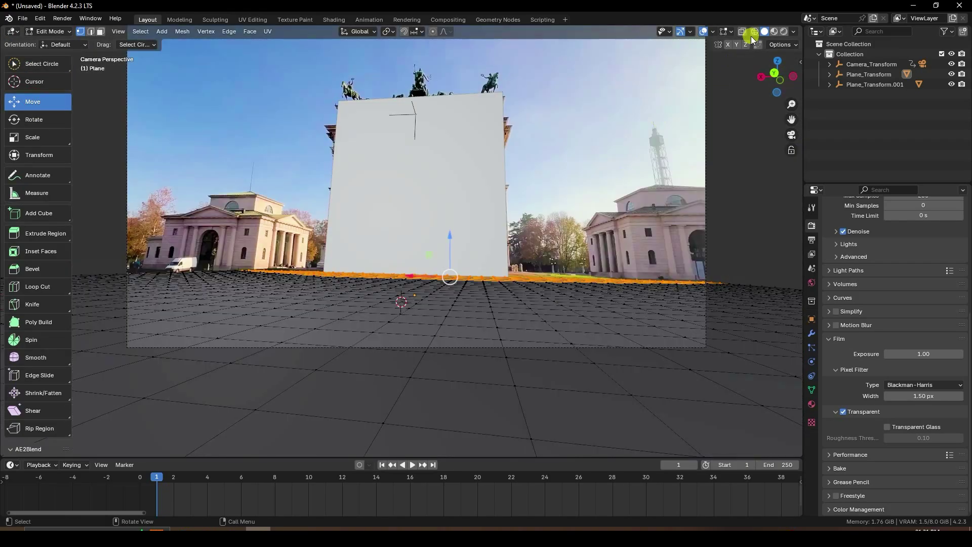
left_click(754, 32)
scroll(510, 234, "up", 5)
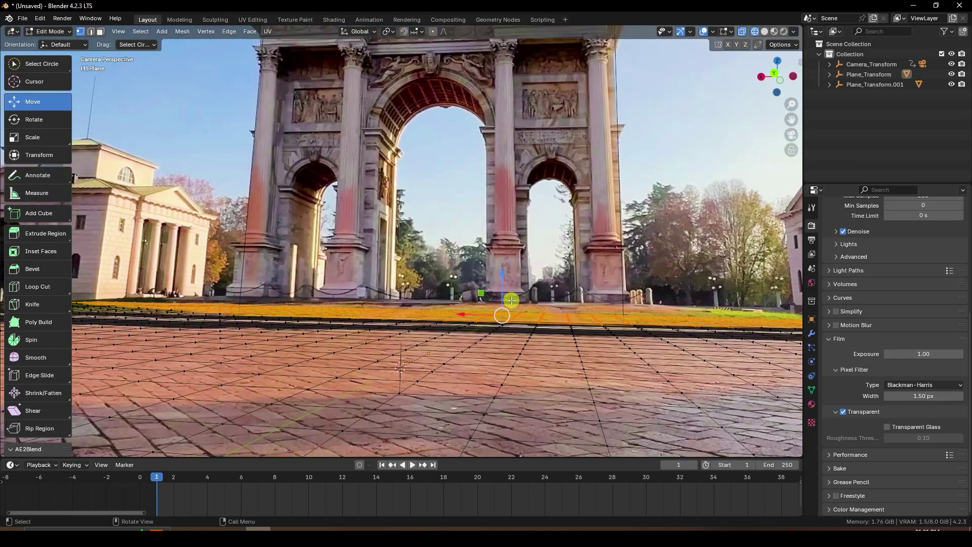
left_click_drag(502, 289, 498, 279)
middle_click_drag(478, 304, 407, 330)
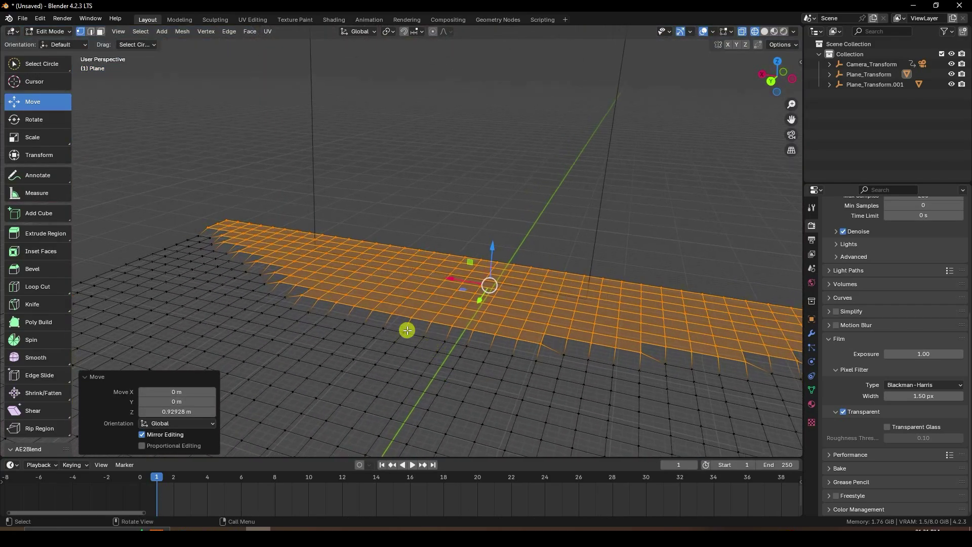
key("KP_0")
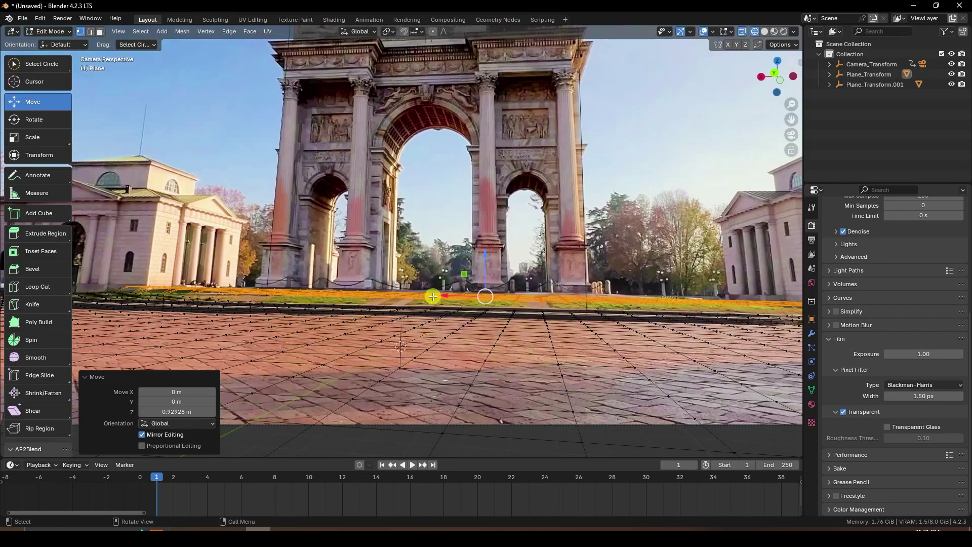
Step: Deselect the front rows of the raised strip with Select Circle, raise the remaining vertices along Z, and check the mesh through the camera in Object Mode
middle_click_drag(431, 295, 448, 323)
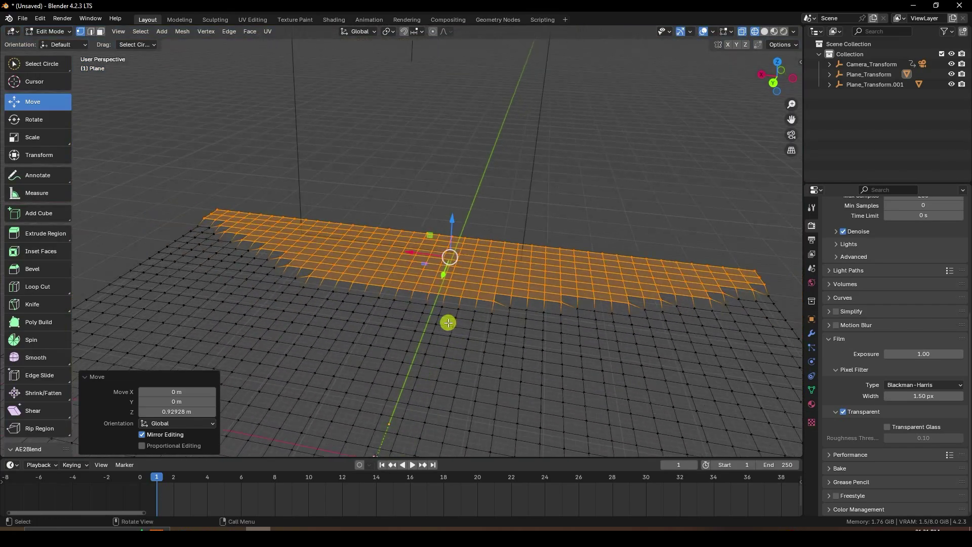
left_click(36, 64)
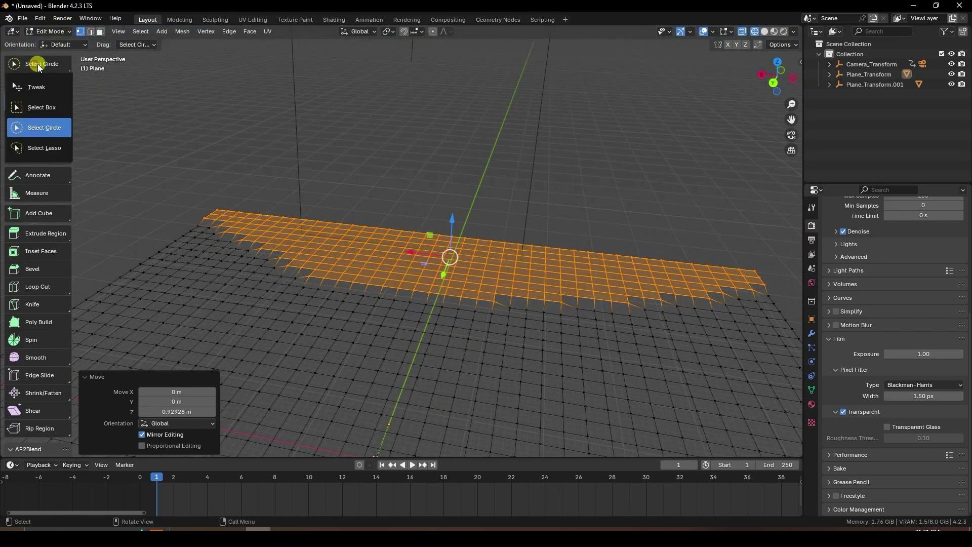
left_click(53, 125)
mouse_move(201, 218)
left_mouse_down("ctrl")
mouse_move(242, 249)
mouse_move(320, 272)
mouse_move(491, 297)
left_mouse_up("ctrl")
left_click_drag(556, 299, 726, 300, "shift")
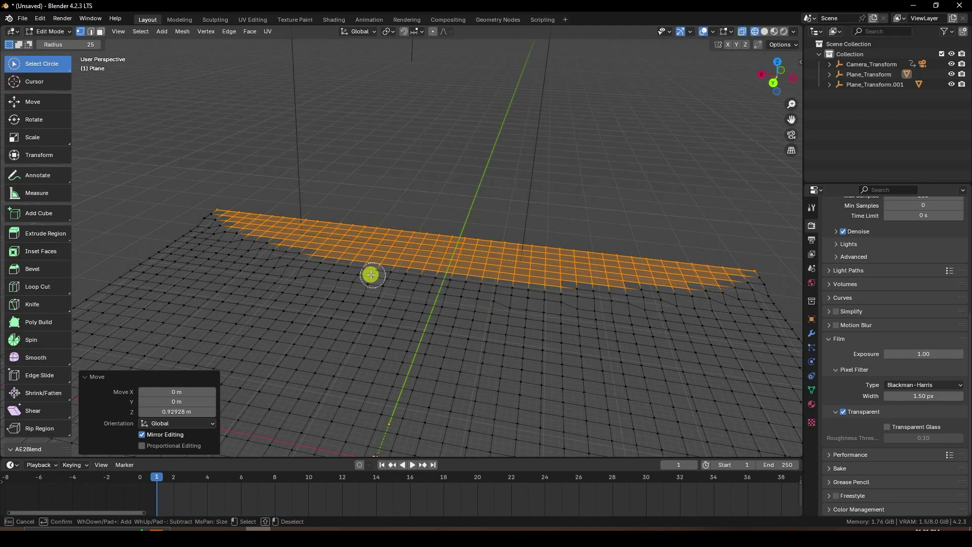
left_click(26, 101)
middle_click_drag(453, 212, 517, 252)
left_click_drag(514, 251, 514, 244)
left_click(44, 30)
left_click(81, 42)
middle_click_drag(364, 218, 390, 201)
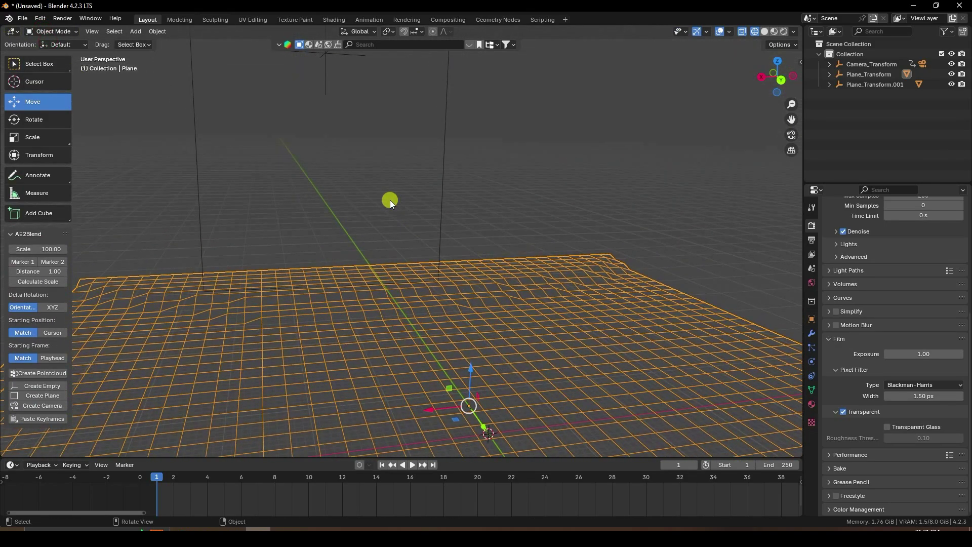
key("KP_0")
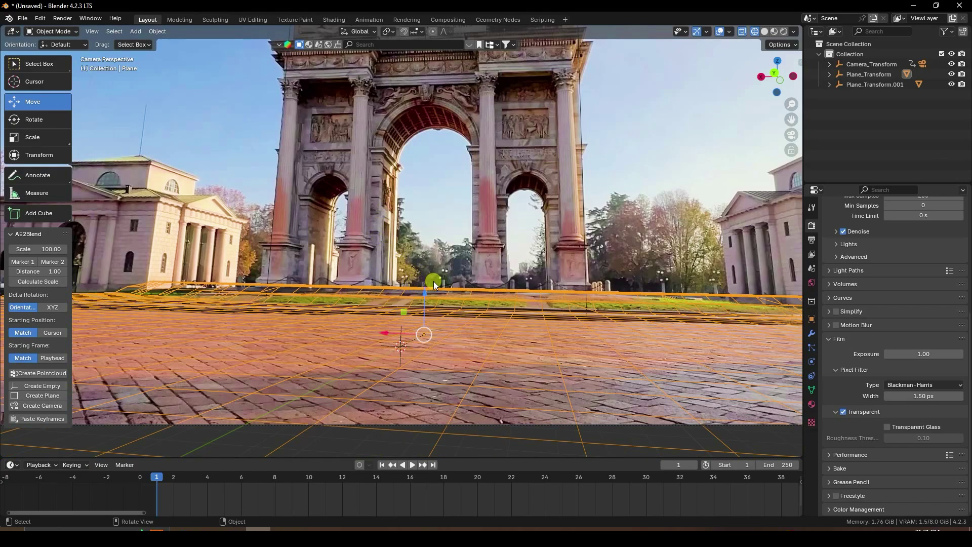
Step: Lower the selected ground vertices about 0.81 m along Z in Edit Mode, matching the base of the arch, and return to Object Mode
left_click(50, 32)
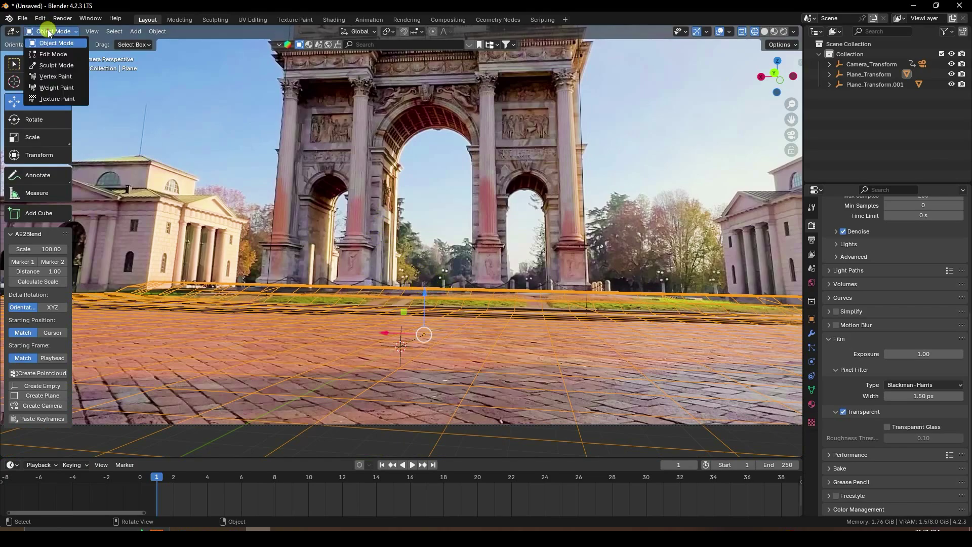
left_click(52, 54)
left_click_drag(488, 249, 490, 260)
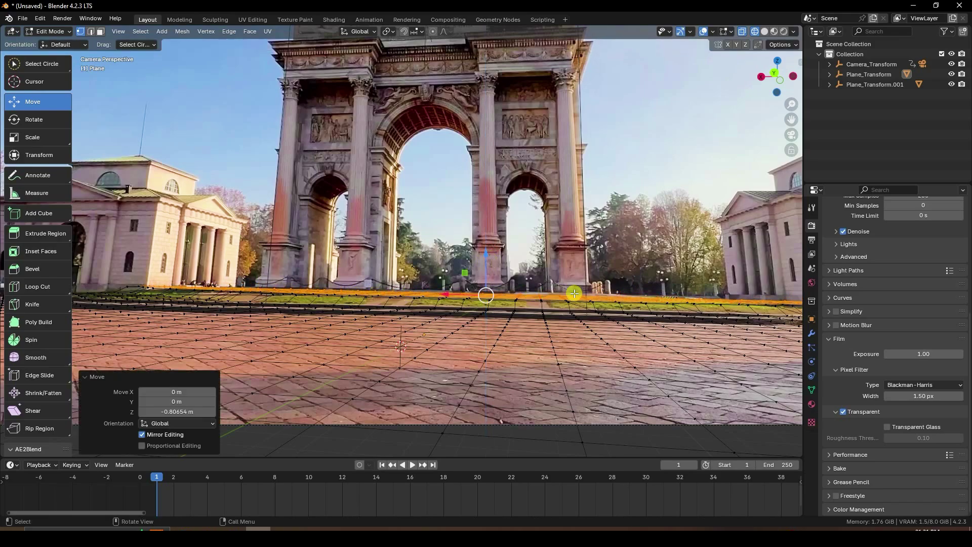
scroll(592, 330, "down", 2)
left_click(51, 31)
left_click(56, 40)
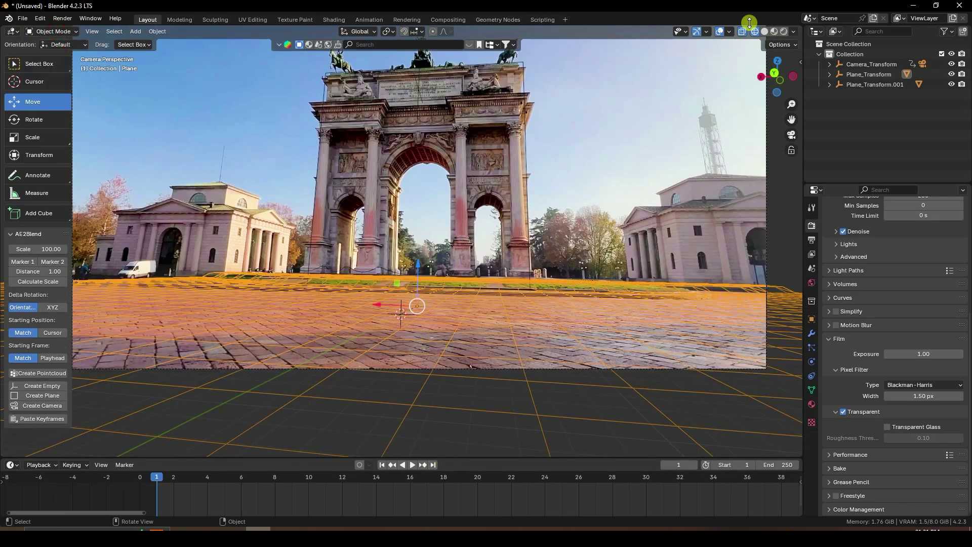
Step: Switch to solid shading and apply Shade Smooth to the ground plane
left_click(764, 32)
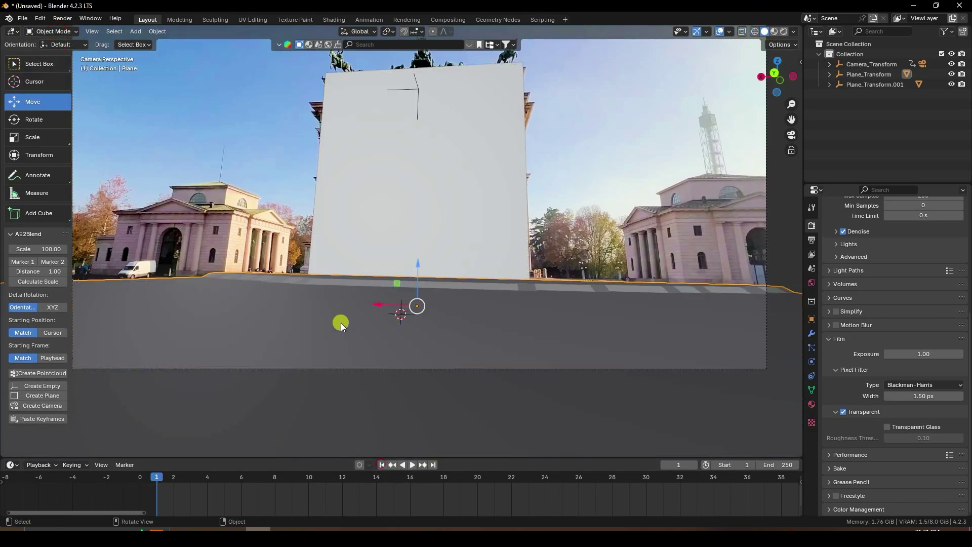
right_click(297, 295)
left_click(296, 297)
Step: Play the animation to check the shaped ground against the footage, then return to frame 1
left_click(414, 465)
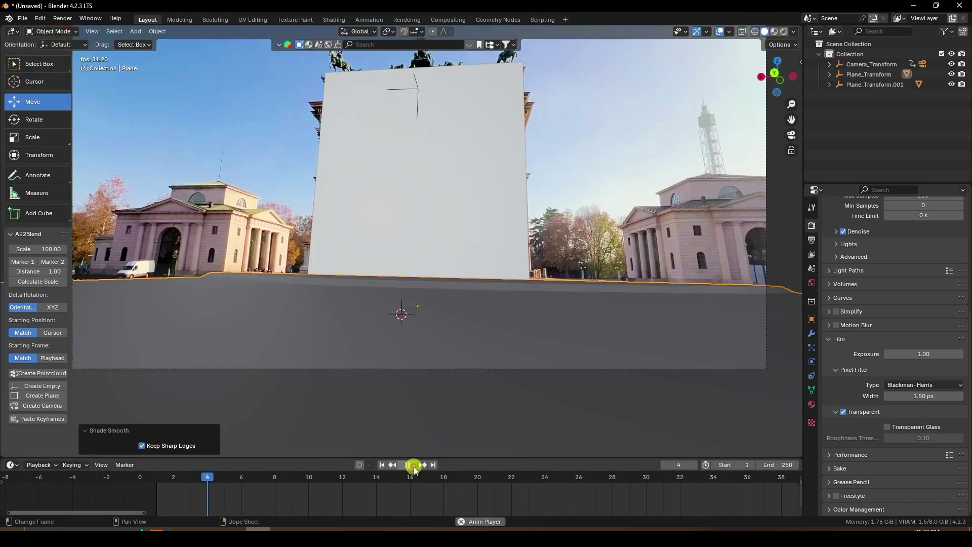
scroll(400, 287, "down", 3)
scroll(400, 288, "up", 4)
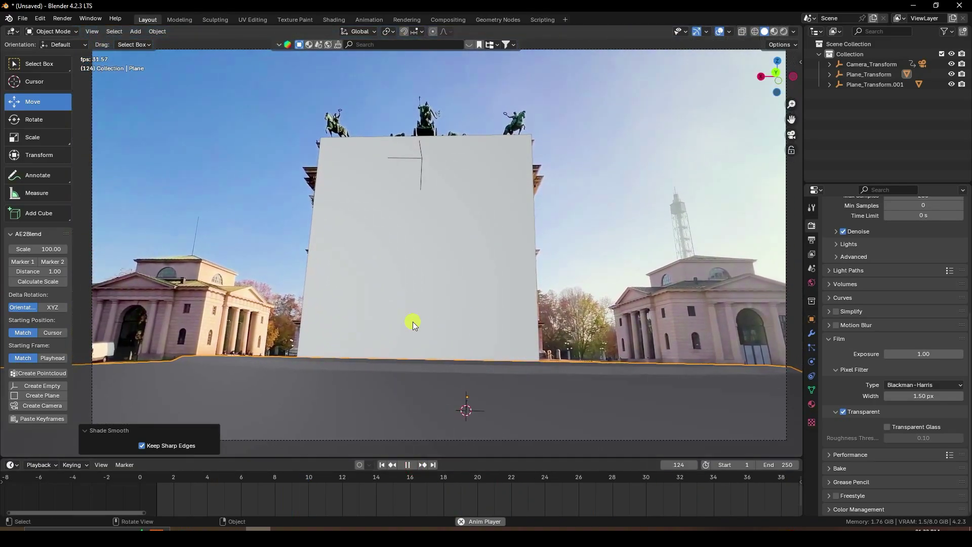
left_click(407, 465)
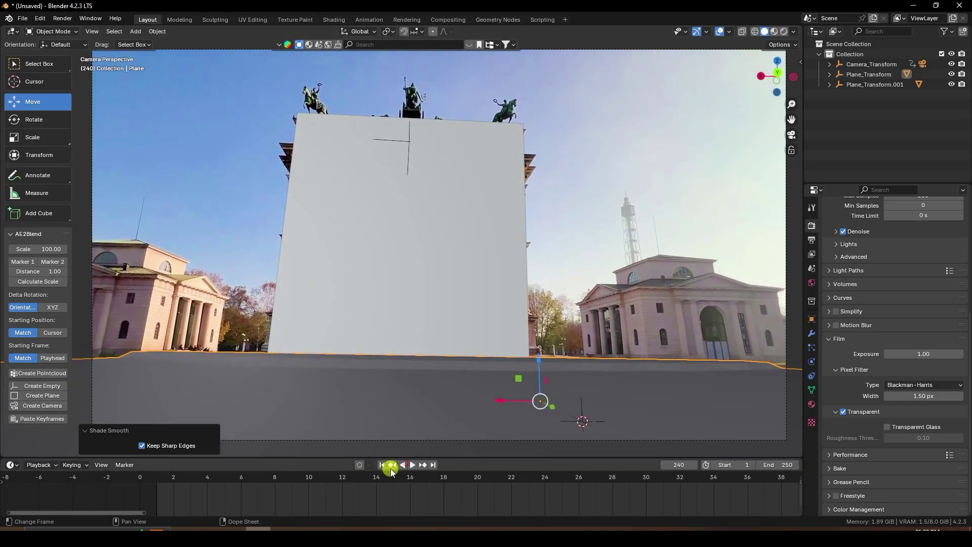
left_click(382, 465)
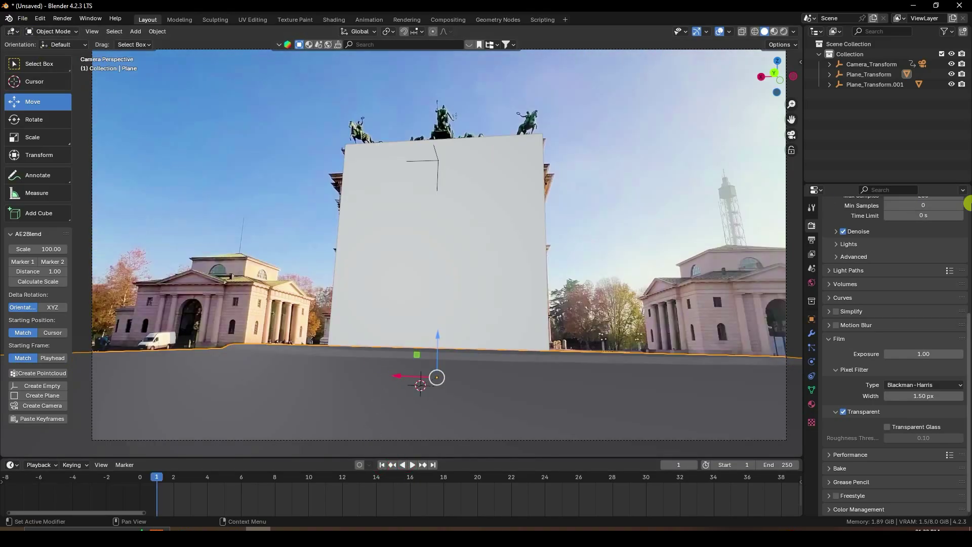
Step: Add a new collection to the scene and make it the active one
right_click(874, 123)
left_click(863, 127)
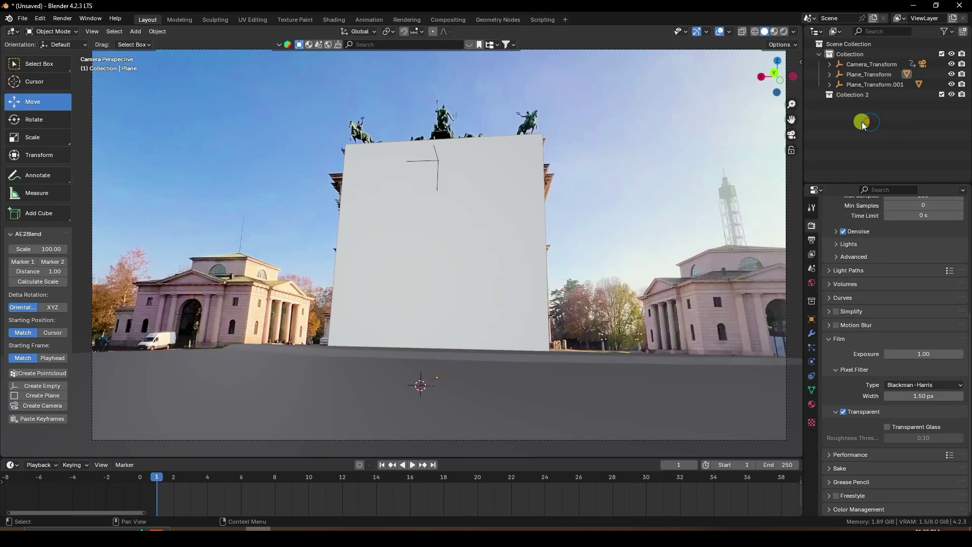
left_click(845, 98)
Step: Append the BOX collection from BOX.blend in the box folder of Nike BOX Vfx on the Desktop
left_click(22, 18)
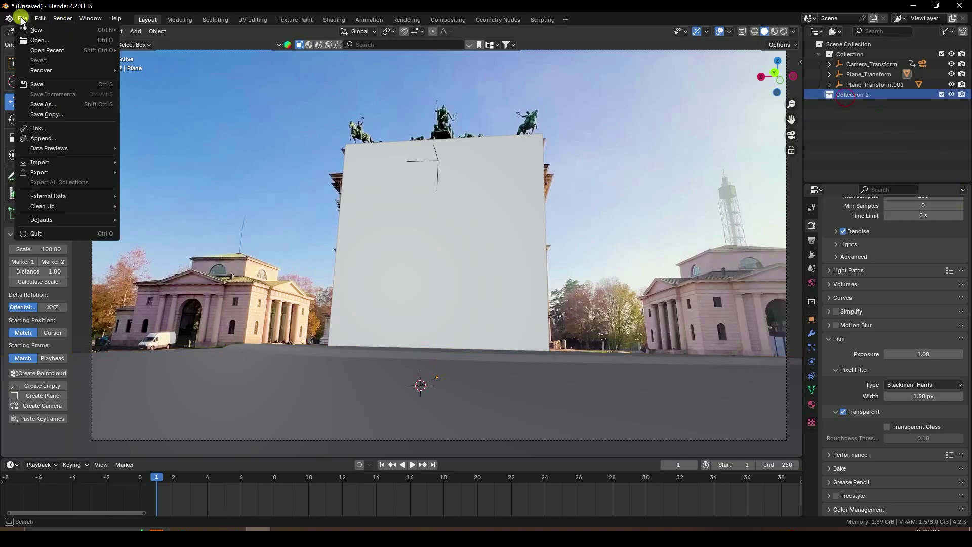
left_click(57, 139)
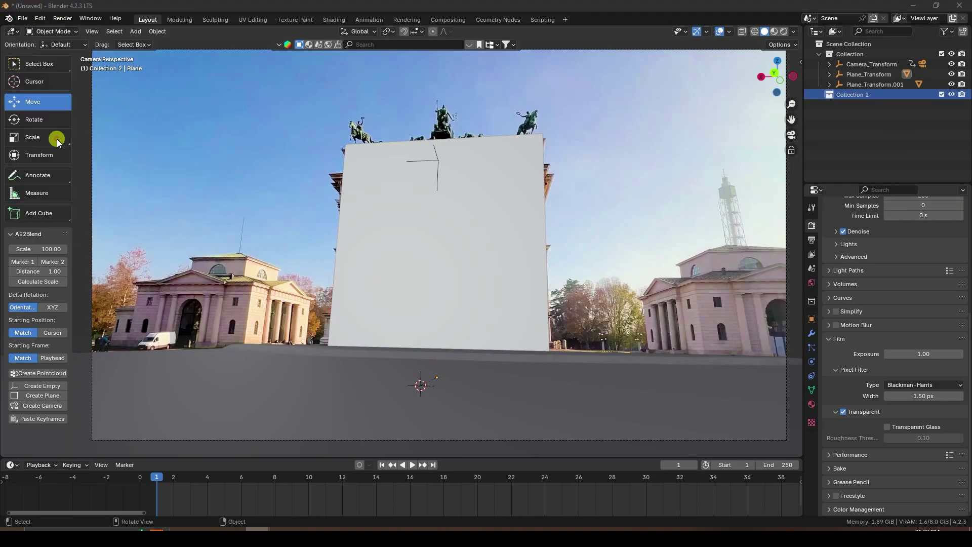
left_click(228, 175)
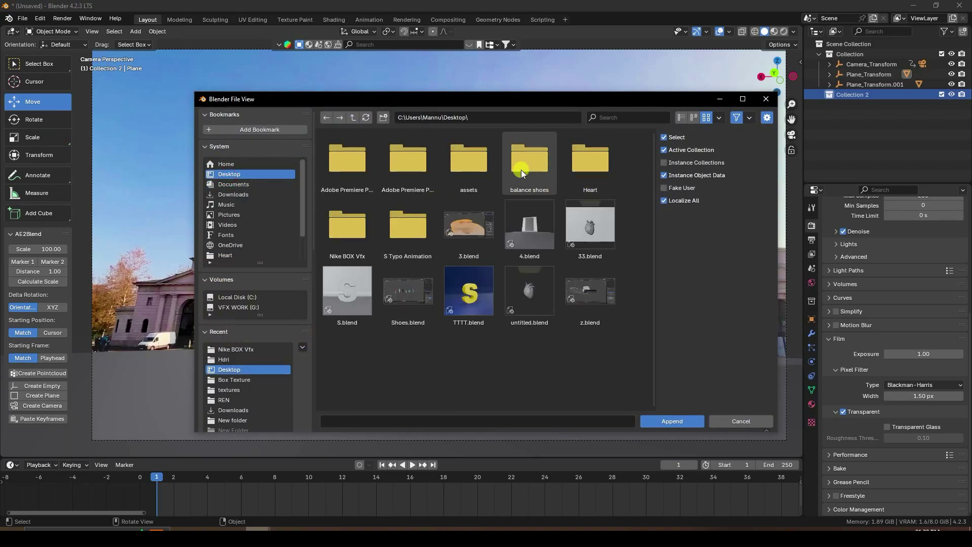
double_click(342, 230)
double_click(419, 168)
left_click(484, 192)
left_click(666, 421)
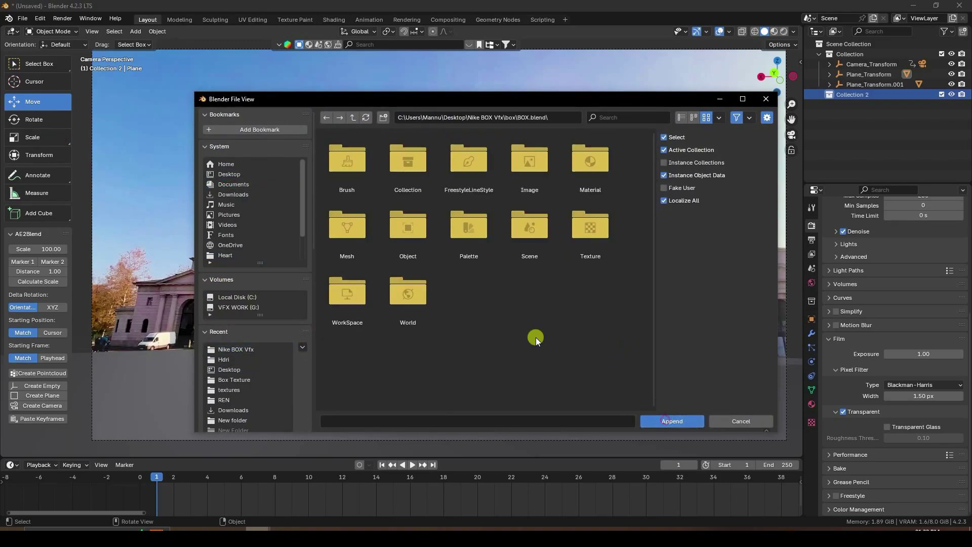
double_click(409, 161)
left_click(674, 421)
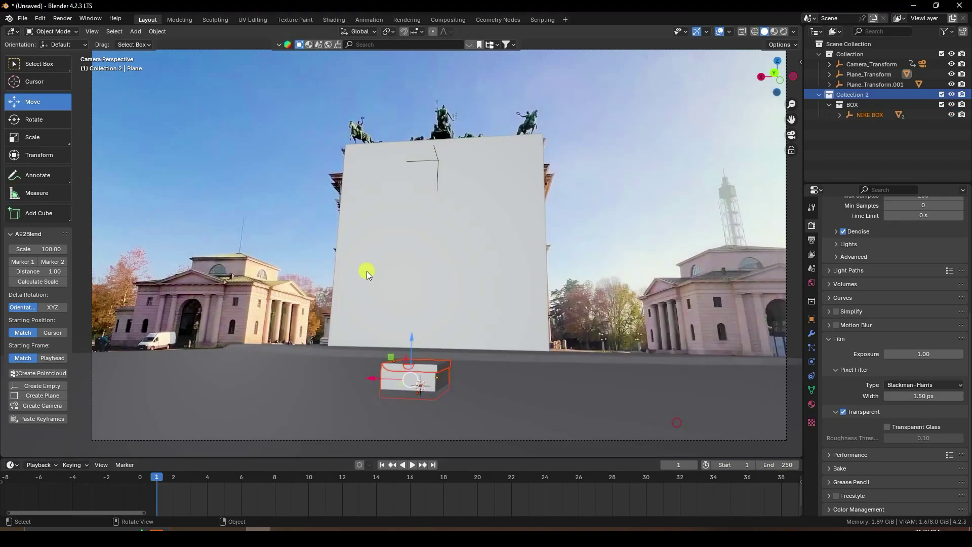
Step: Raise the appended box about 3.54 m along Z and inspect its textures in Material Preview shading
left_click_drag(410, 340, 403, 284)
middle_click_drag(402, 284, 506, 258)
left_click(773, 32)
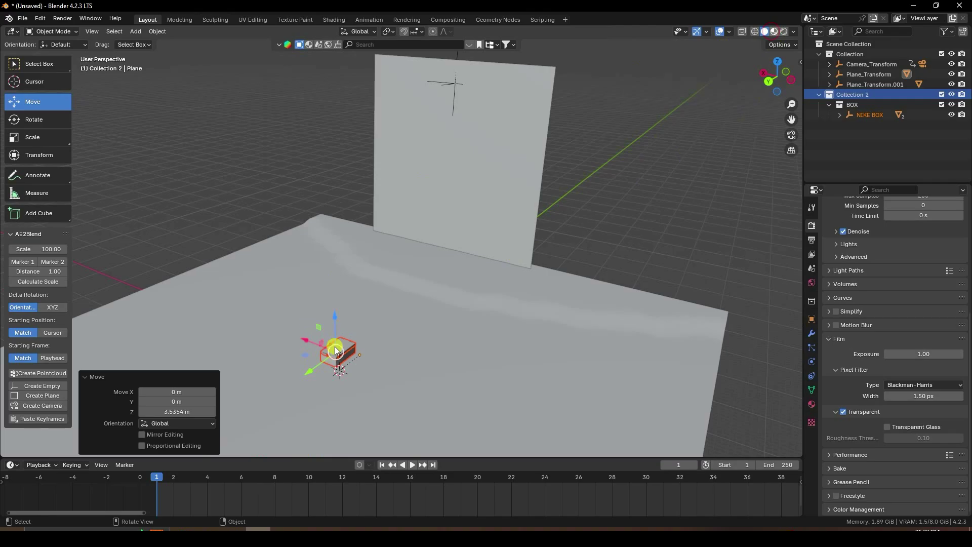
middle_click_drag(342, 366, 438, 235)
scroll(437, 233, "down", 3)
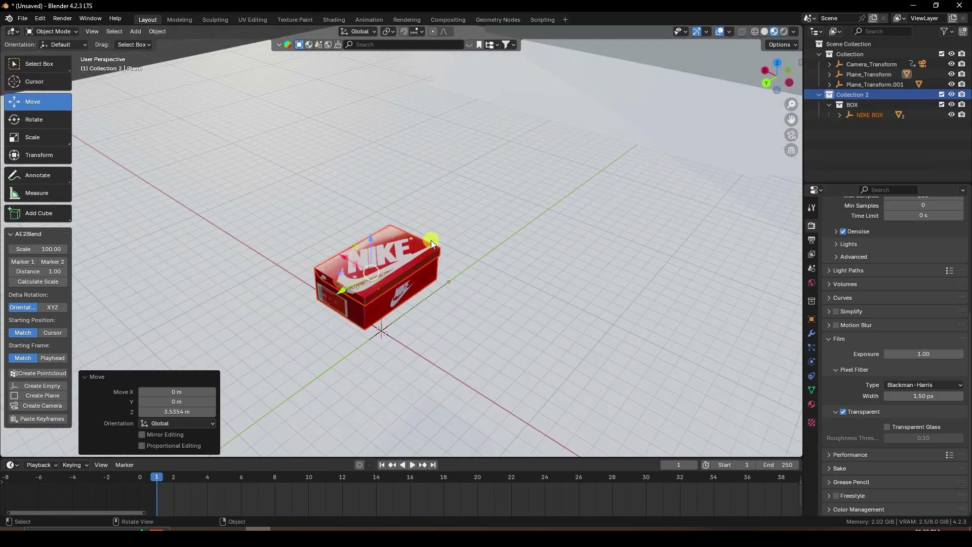
scroll(389, 279, "down", 5)
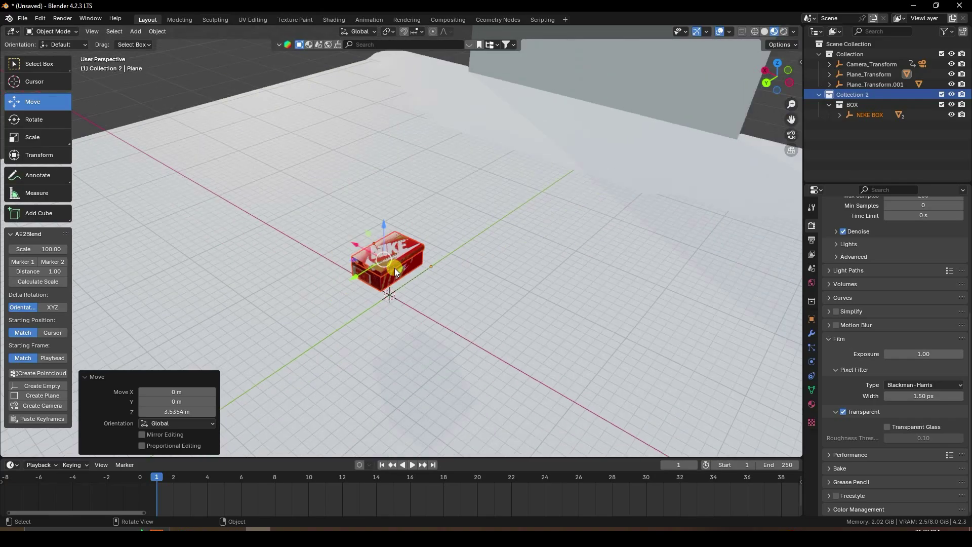
Step: Select the NIKE BOX parent empty and scale the box up uniformly by about 4.78
left_click(871, 115)
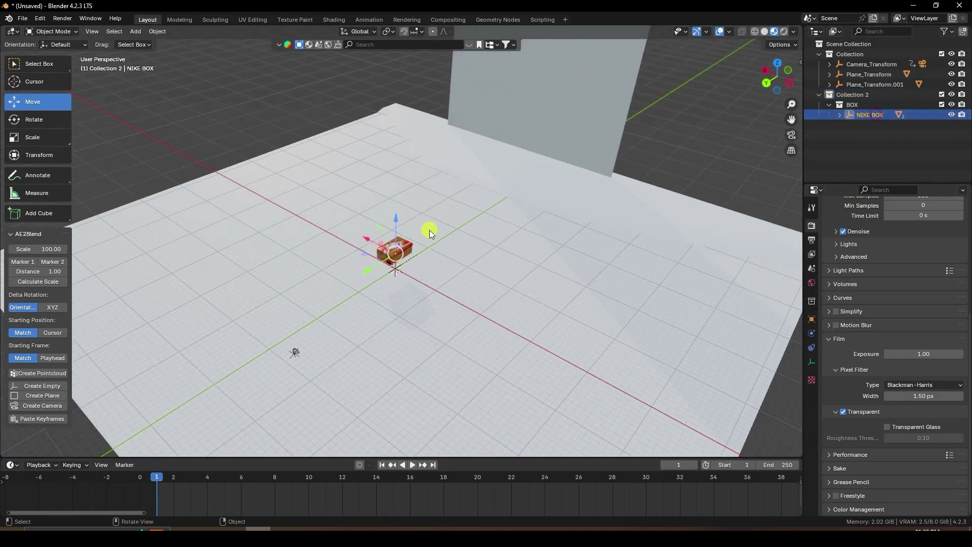
key("s")
left_click(553, 233)
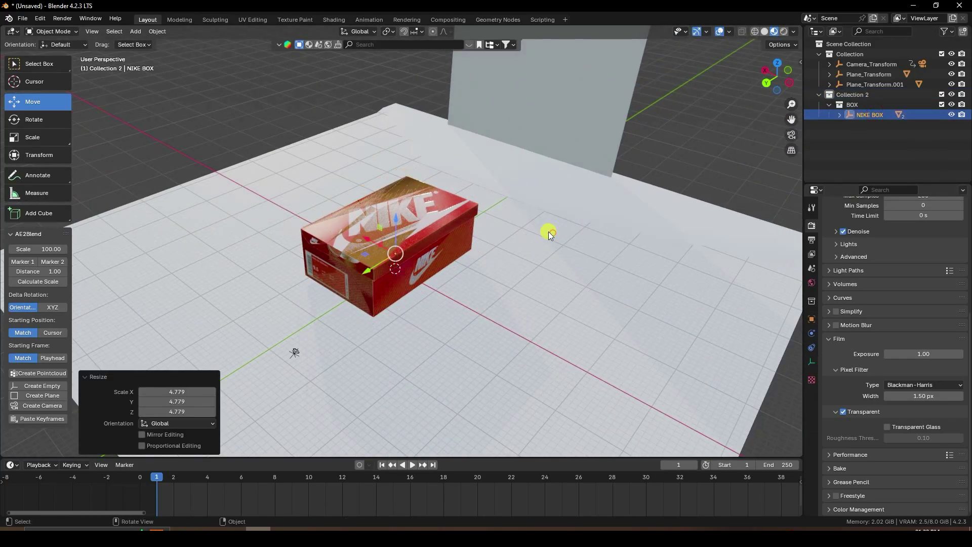
Step: Rotate the Nike box -90° about the global X axis
left_click(33, 120)
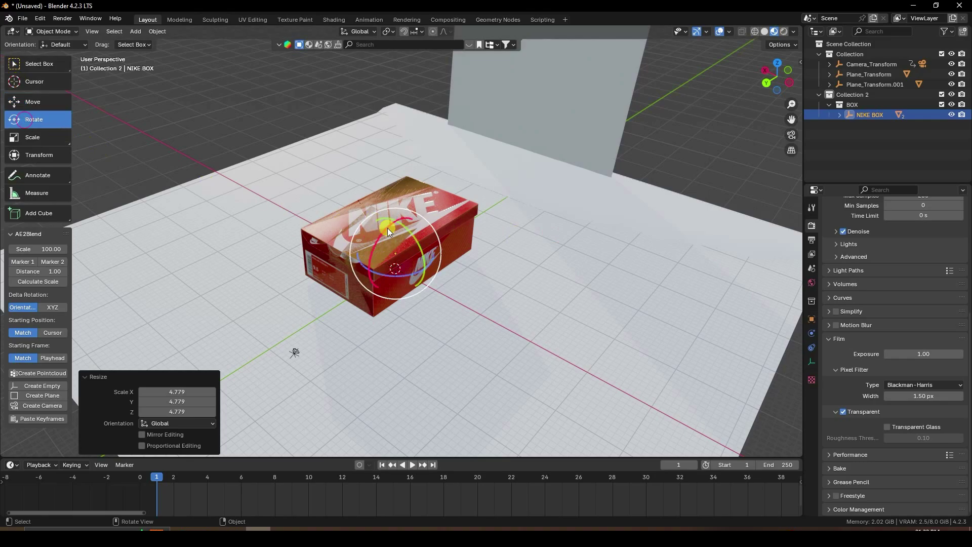
left_click_drag(379, 232, 360, 278)
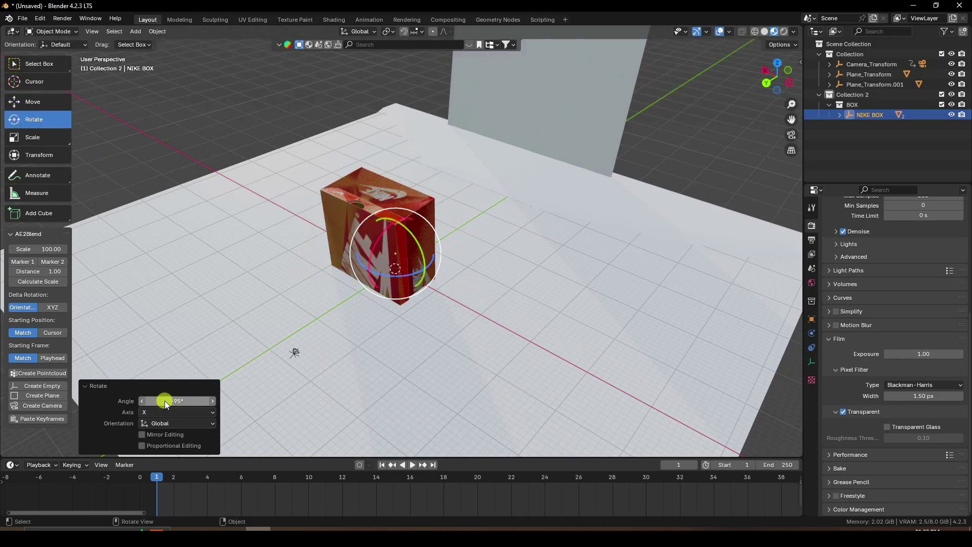
left_click(187, 400)
type("-90")
key("Return")
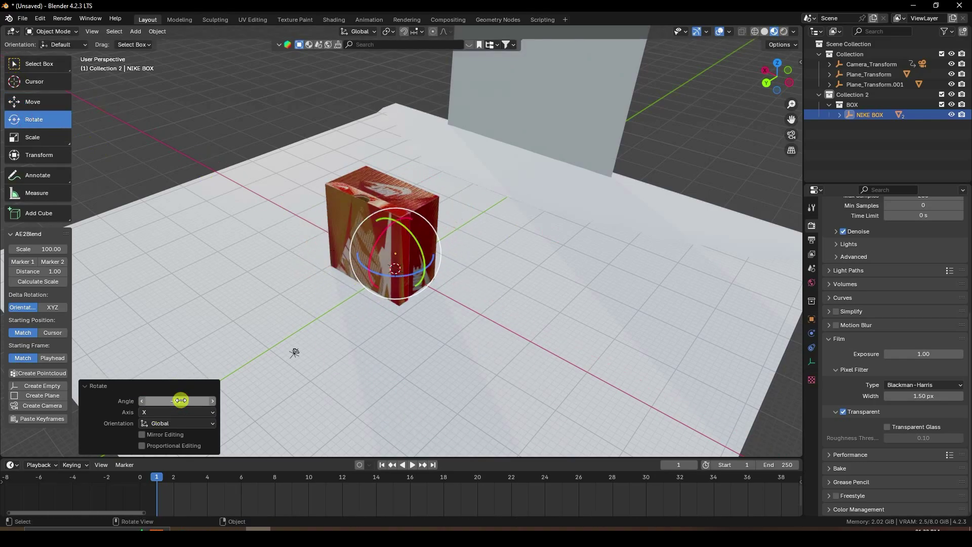
Step: Move the Nike box along Y up to the arch plane, raise it along Z, and adjust its position beside the plane
left_click(21, 100)
middle_click_drag(454, 275, 384, 307)
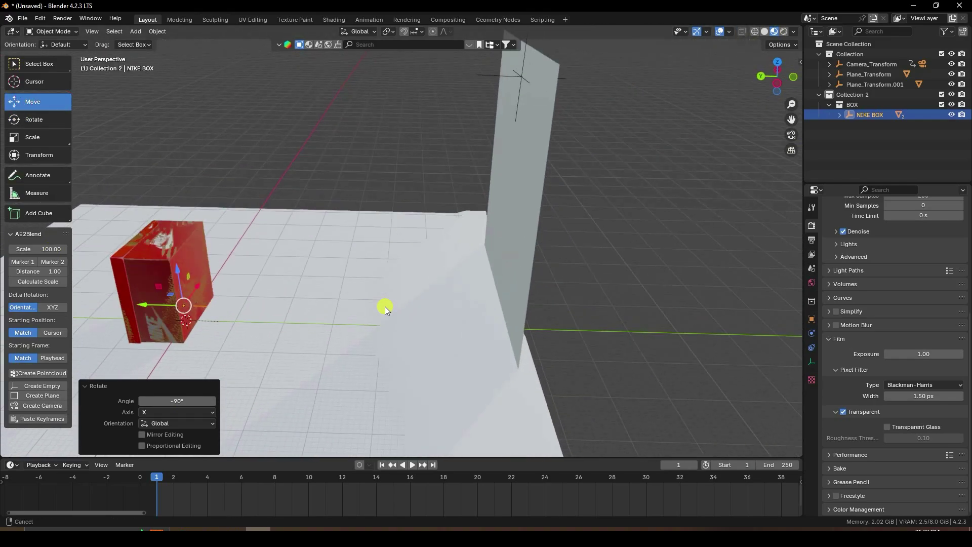
left_click_drag(135, 302, 451, 328)
middle_click_drag(472, 323, 360, 338)
left_click_drag(353, 291, 348, 220)
scroll(373, 196, "up", 5)
middle_click_drag(373, 195, 375, 273)
left_click_drag(384, 274, 472, 308)
Step: Look at the Nike box from the top view and turn on the wireframe overlay to show its mesh edges
middle_click_drag(472, 307, 481, 355)
middle_click_drag(326, 277, 637, 305, "shift")
scroll(638, 306, "up", 3)
middle_click_drag(580, 320, 468, 315, "shift")
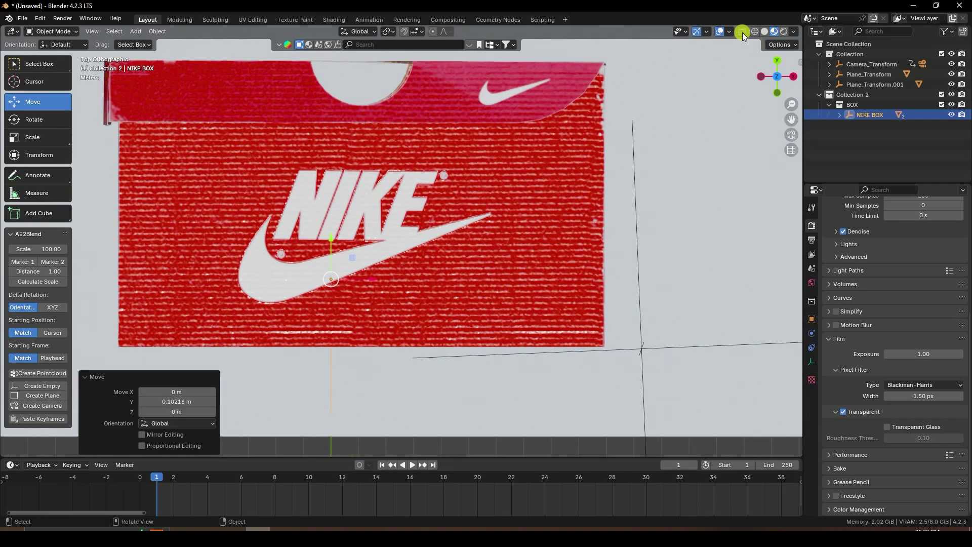
left_click(729, 31)
left_click(668, 214)
scroll(402, 304, "down", 3)
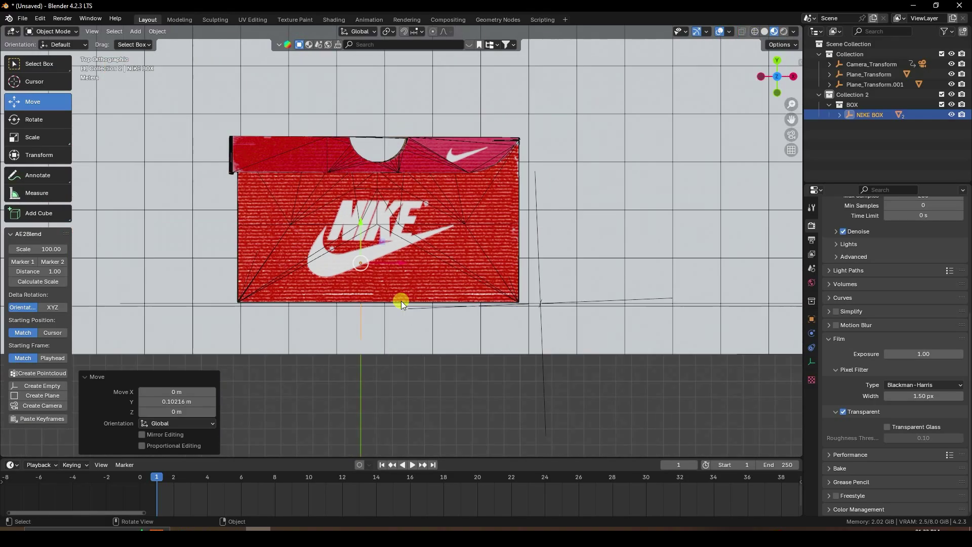
Step: From the camera view, shift the Nike box along X and Z to centre it on the arch plane, and scale it up
middle_click_drag(401, 301, 516, 243)
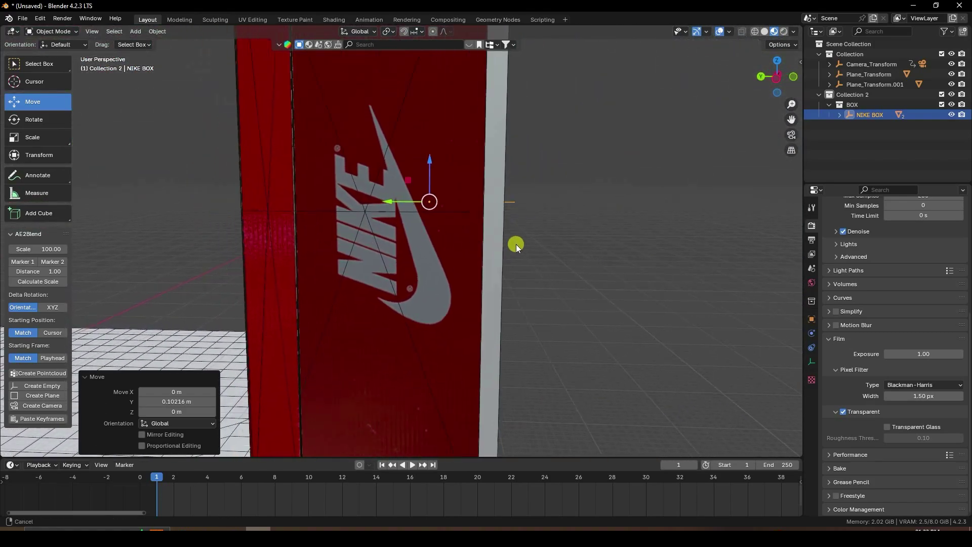
scroll(447, 254, "down", 5)
middle_click_drag(447, 253, 536, 257)
key("KP_0")
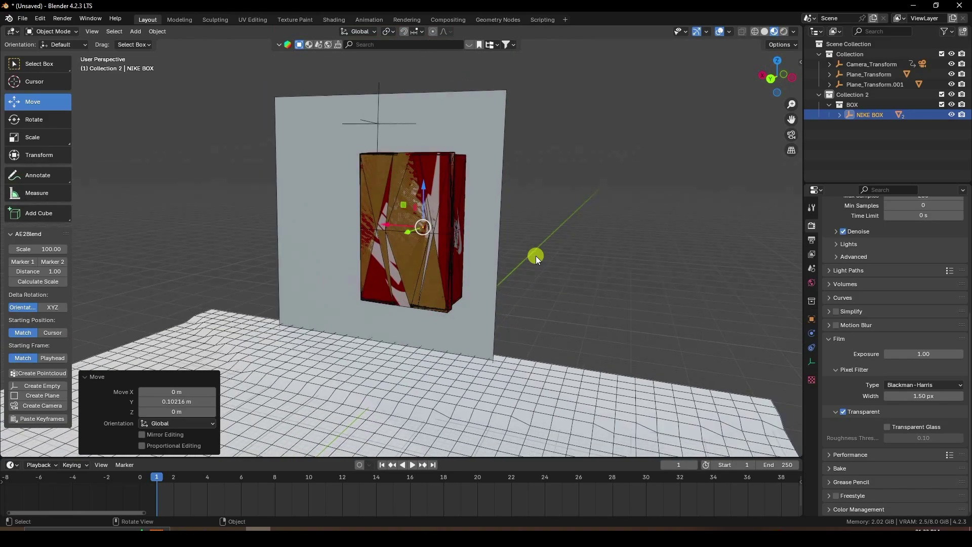
left_click_drag(447, 232, 402, 233)
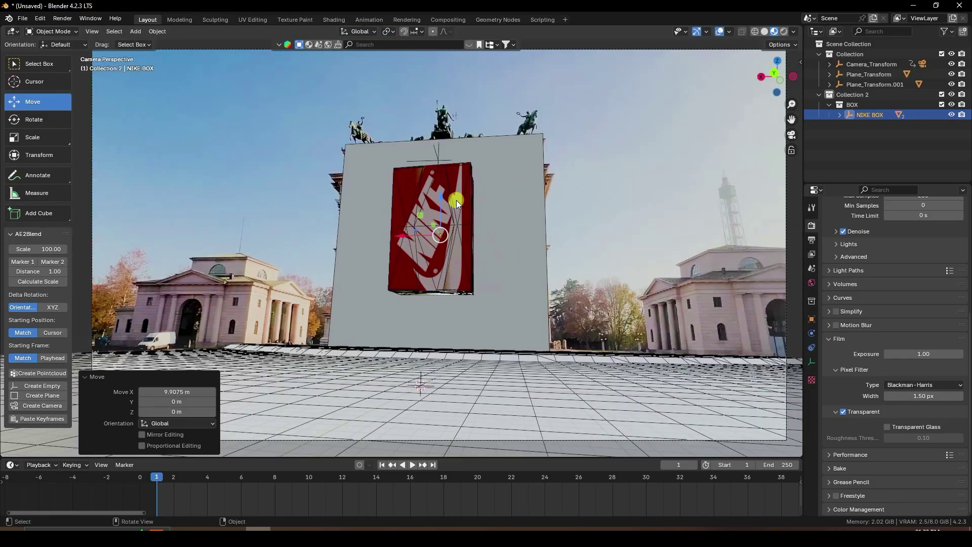
mouse_move(444, 200)
left_mouse_down()
mouse_move(440, 236)
mouse_move(469, 213)
mouse_move(451, 226)
mouse_move(447, 217)
left_mouse_up()
key("s")
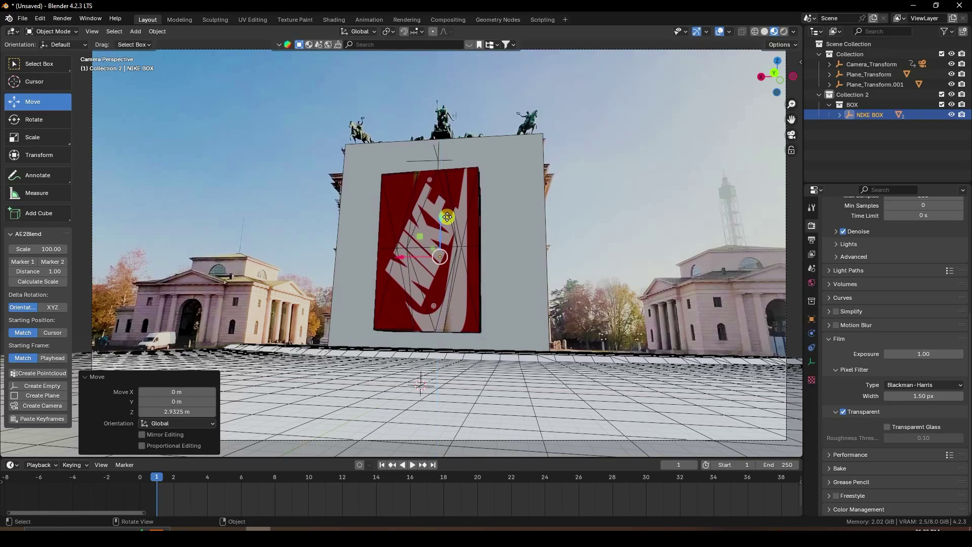
Step: Play the animation through the camera to check how the box tracks with the footage, and return to frame 1
left_click(412, 464)
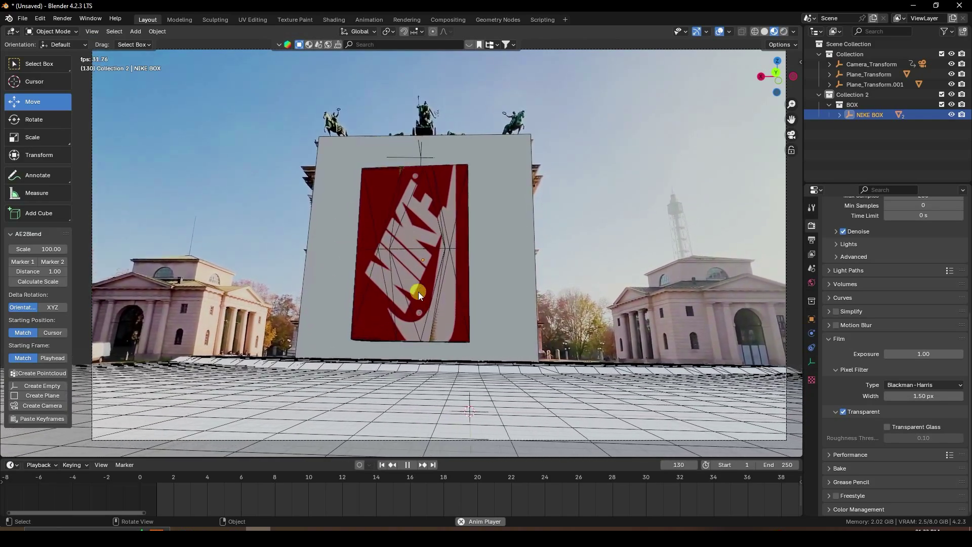
left_click(409, 464)
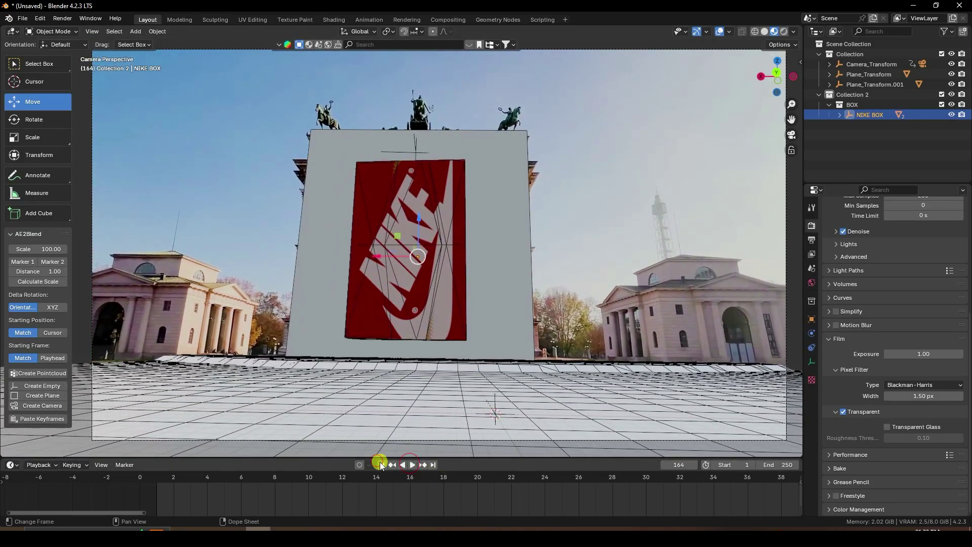
left_click(382, 465)
Step: Select the BoxTop lid under the NIKE BOX parent and inspect its hinge edge up close
left_click(839, 114)
left_click(877, 134)
left_click(881, 128)
left_click(875, 136)
scroll(497, 211, "up", 4)
middle_click_drag(418, 249, 501, 238)
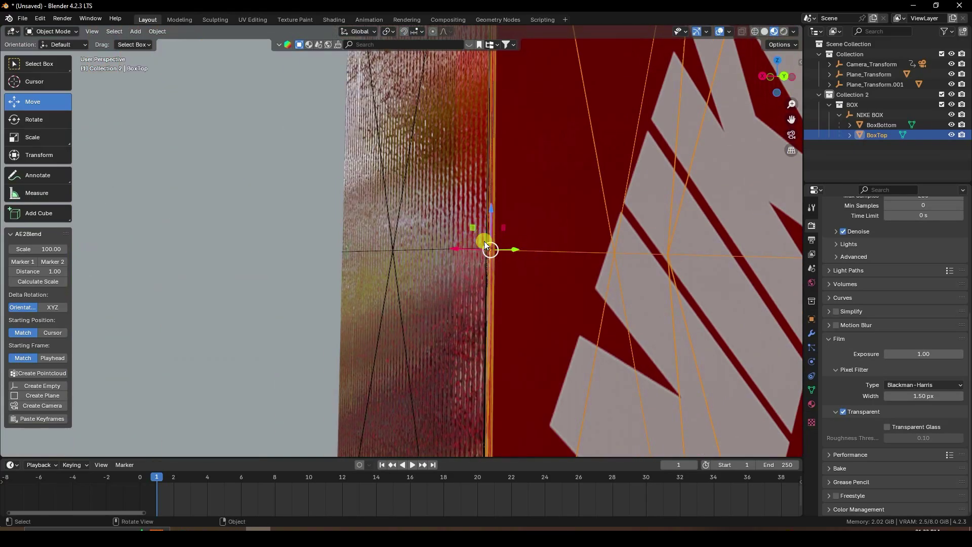
mouse_move(502, 281)
middle_mouse_down()
mouse_move(523, 280)
mouse_move(490, 288)
middle_mouse_up()
scroll(490, 289, "up", 2)
Step: Try swinging the BoxTop lid open by changing its X rotation in the object properties
left_click(23, 119)
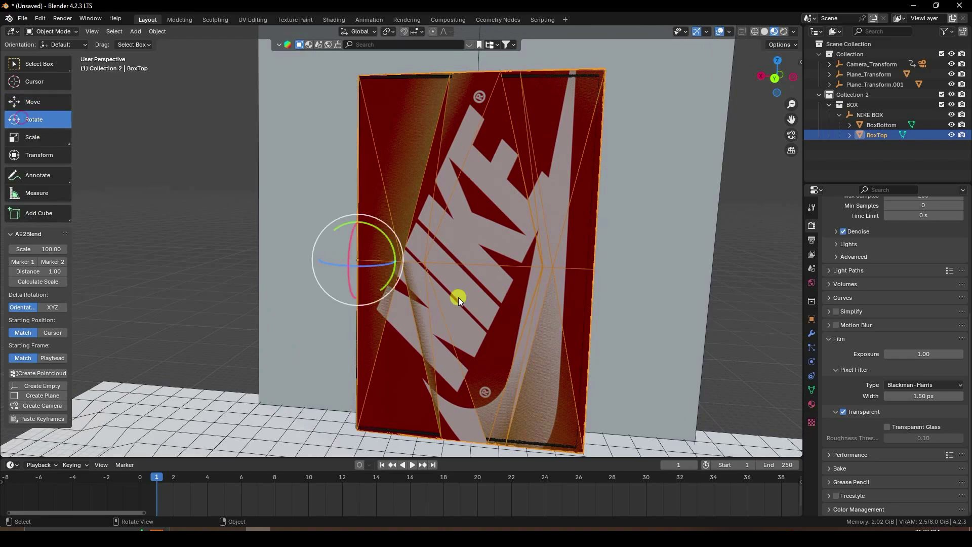
left_click(811, 318)
mouse_move(914, 290)
left_mouse_down()
mouse_move(152, 288)
mouse_move(861, 306)
mouse_move(137, 308)
mouse_move(862, 327)
mouse_move(909, 289)
left_mouse_up()
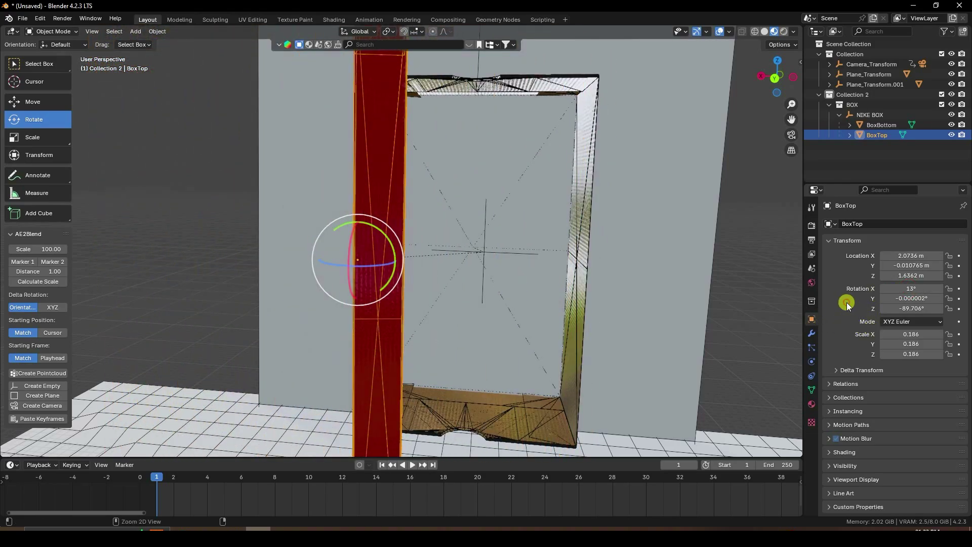
left_click_drag(847, 304, 847, 303)
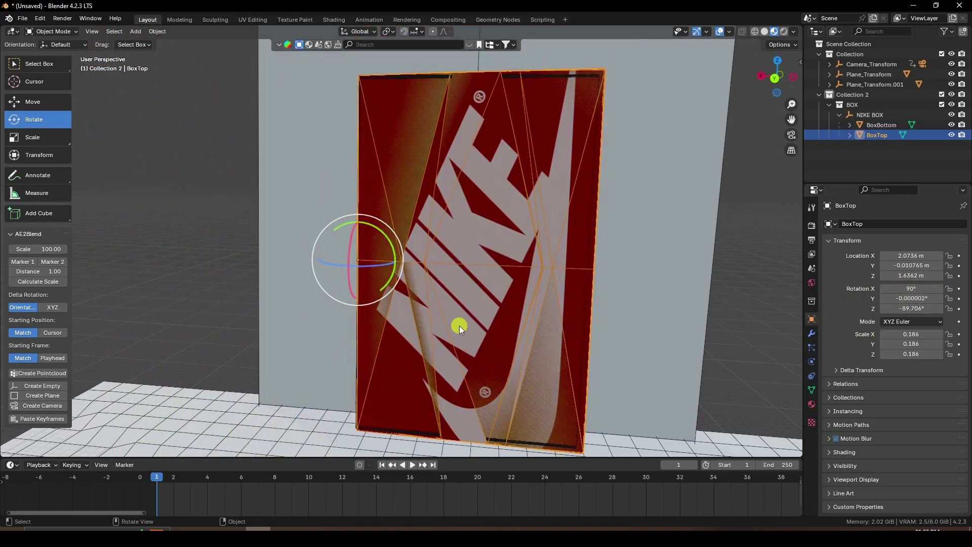
Step: Set the current frame to 40 and enlarge the timeline area
scroll(205, 476, "down", 4)
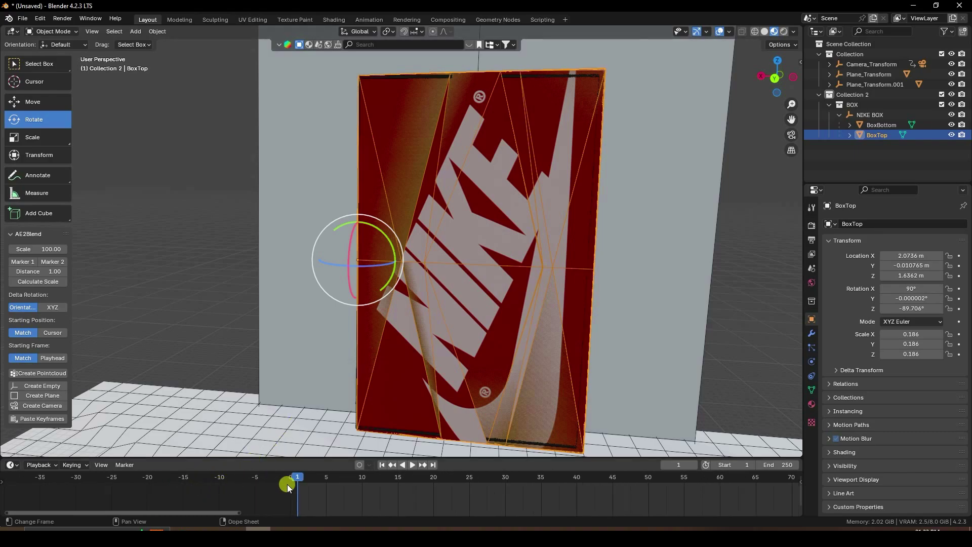
left_click_drag(266, 482, 368, 479)
scroll(308, 494, "down", 5)
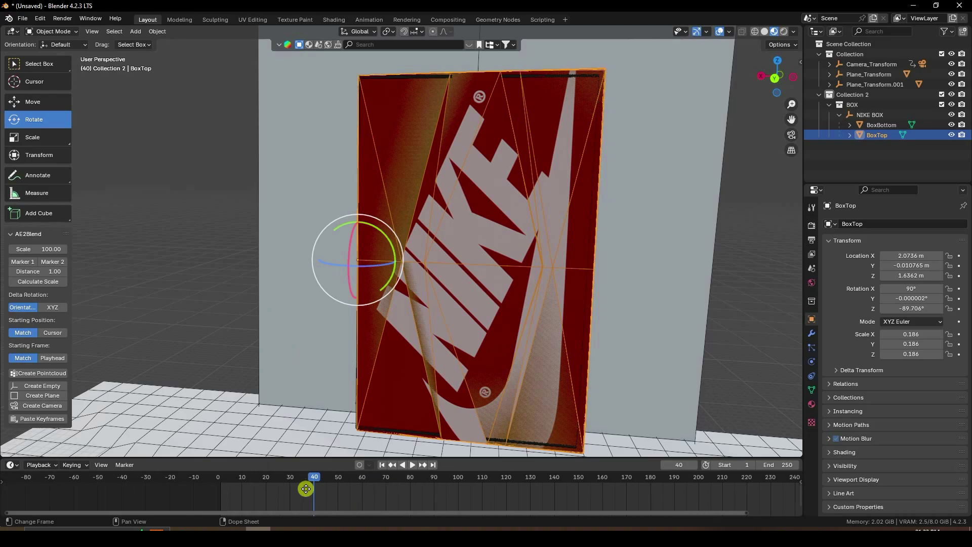
left_click_drag(322, 458, 322, 432)
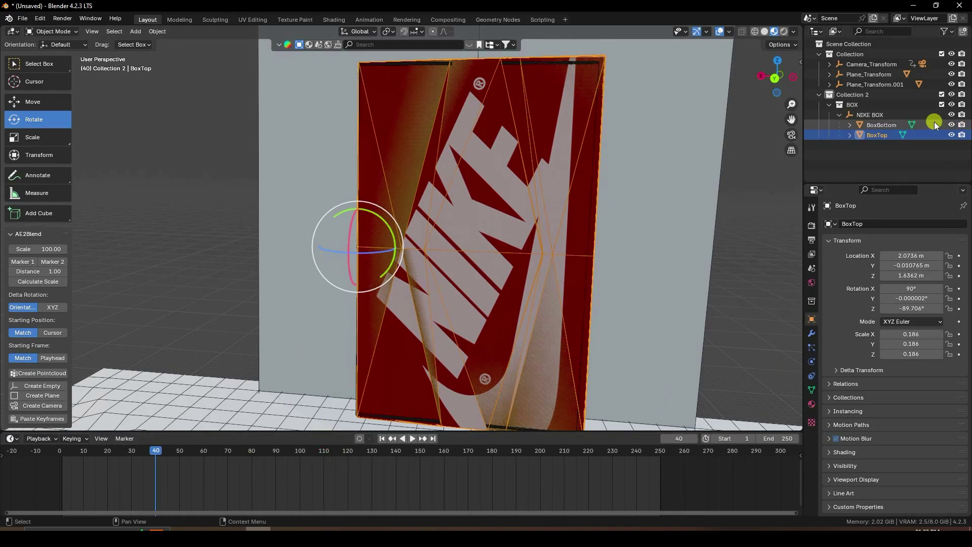
Step: Check how far the Camera_Transform keyframes extend and set the scene's end frame to 500
left_click(934, 65)
scroll(451, 487, "down", 6)
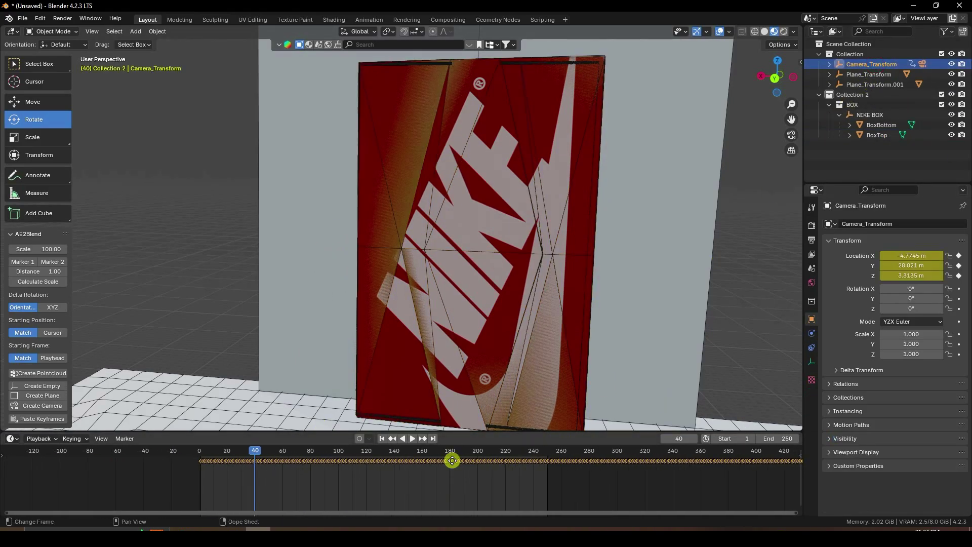
scroll(436, 491, "down", 2, "ctrl")
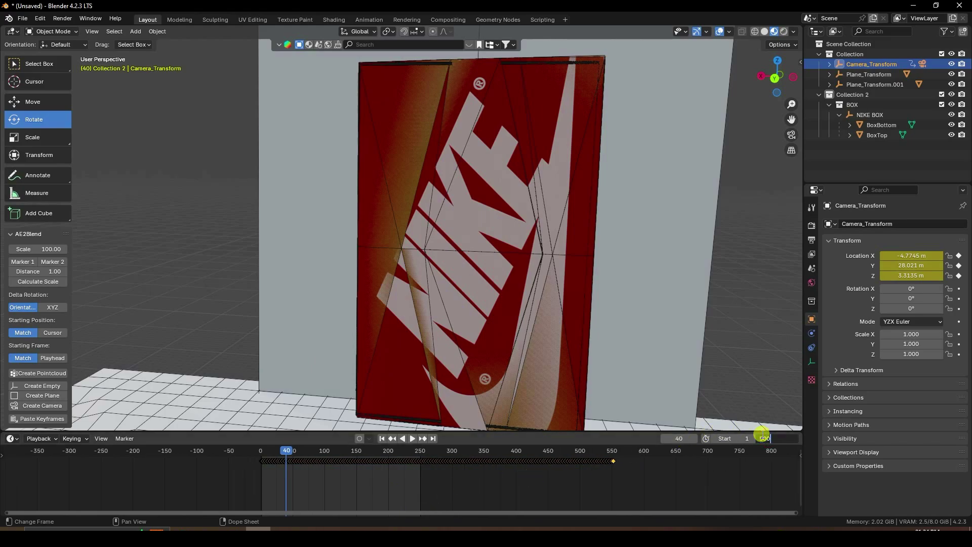
left_click(761, 436)
type("500")
key("Return")
Step: Select the BoxTop lid and keyframe its X rotation at 90° on frame 40
scroll(296, 472, "up", 7)
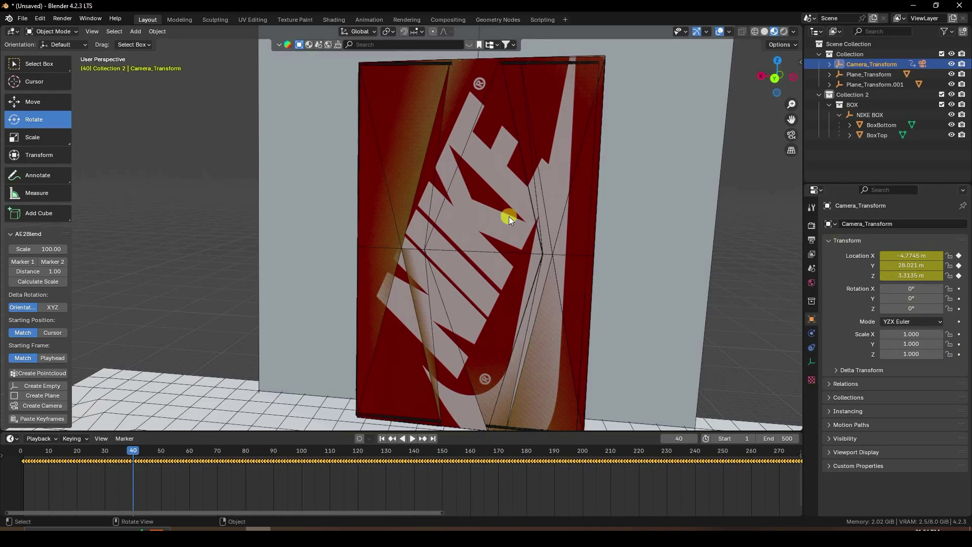
left_click(432, 229)
left_click_drag(805, 318, 805, 318)
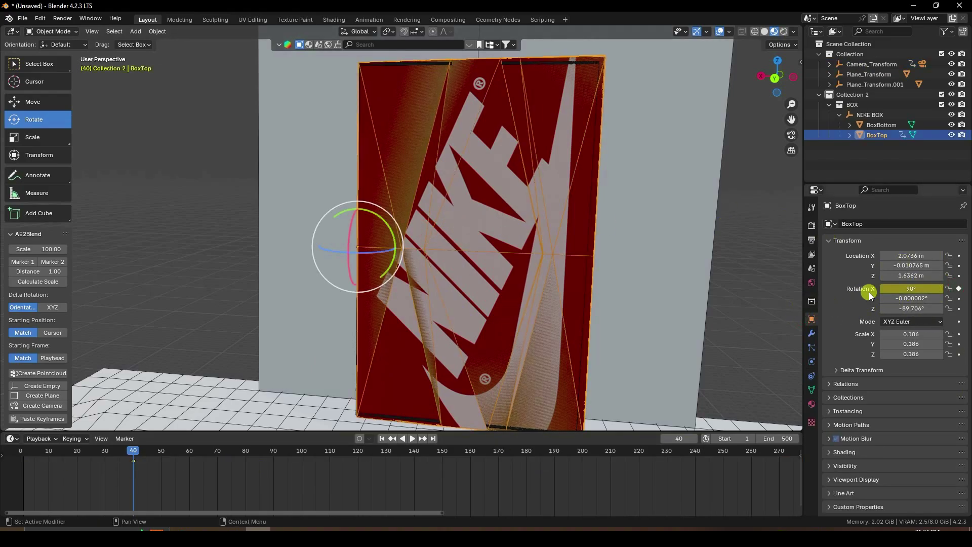
Step: On frame 120, keyframe the BoxTop lid's X rotation at -65° and play the opening animation from the start in camera view
key("KP_0")
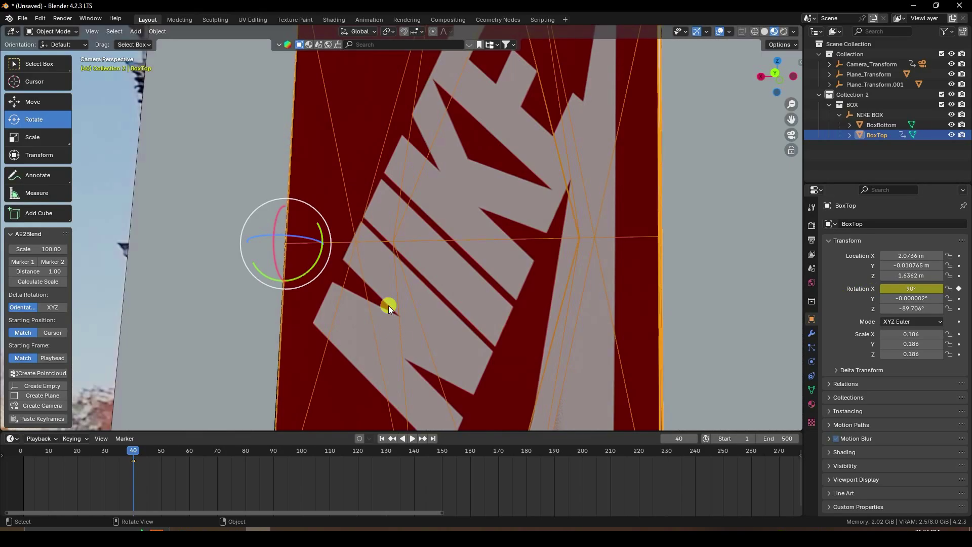
scroll(388, 306, "down", 4)
left_click_drag(131, 454, 357, 463)
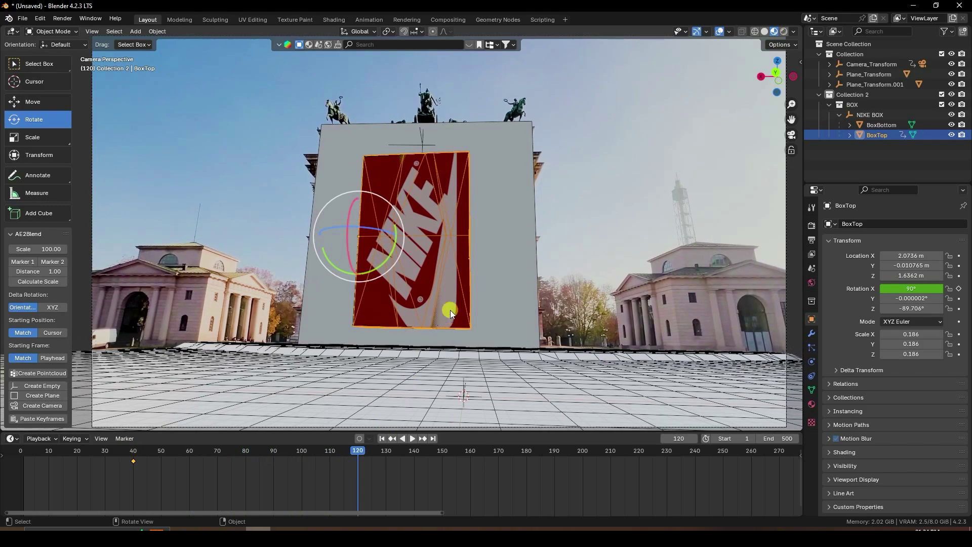
left_click_drag(931, 286, 841, 308)
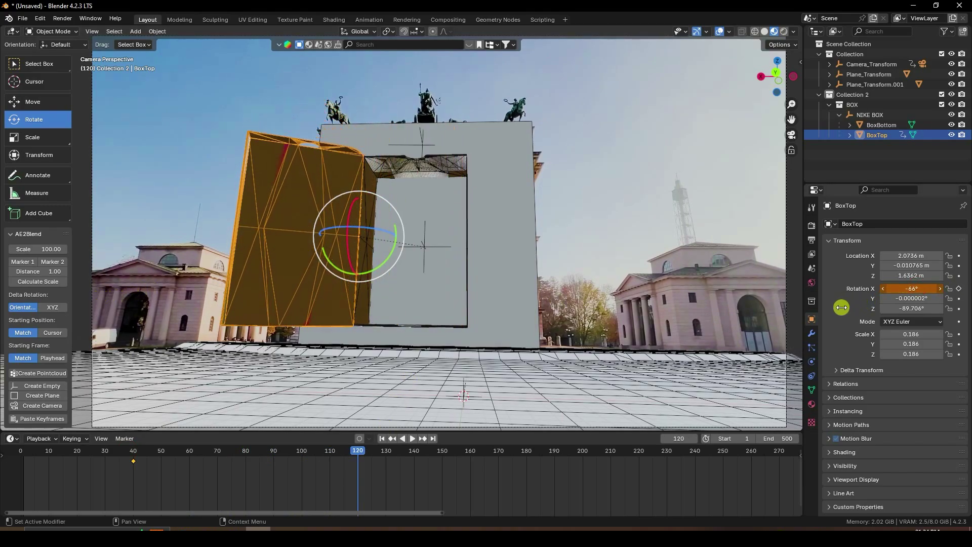
left_click(941, 289)
left_click(941, 289)
left_click(941, 289)
left_click(884, 289)
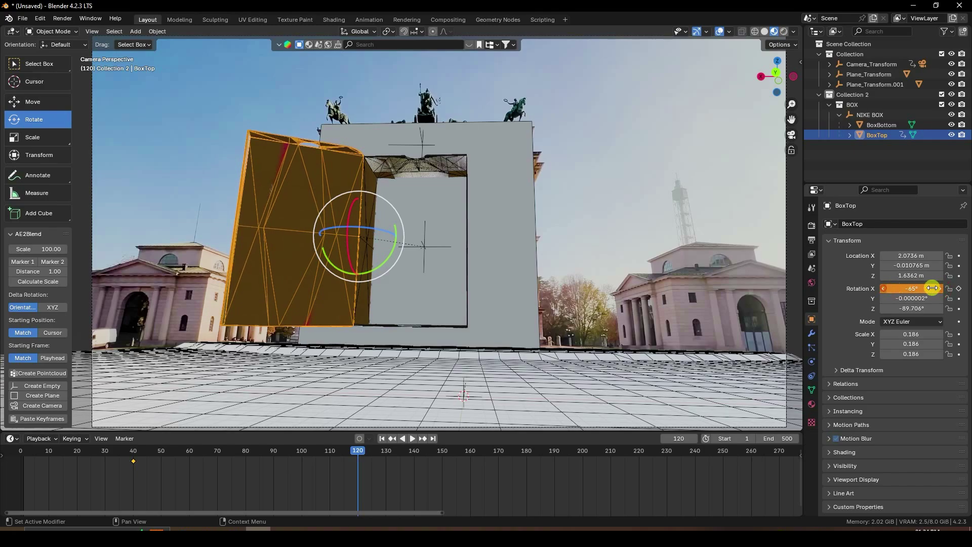
left_click(960, 289)
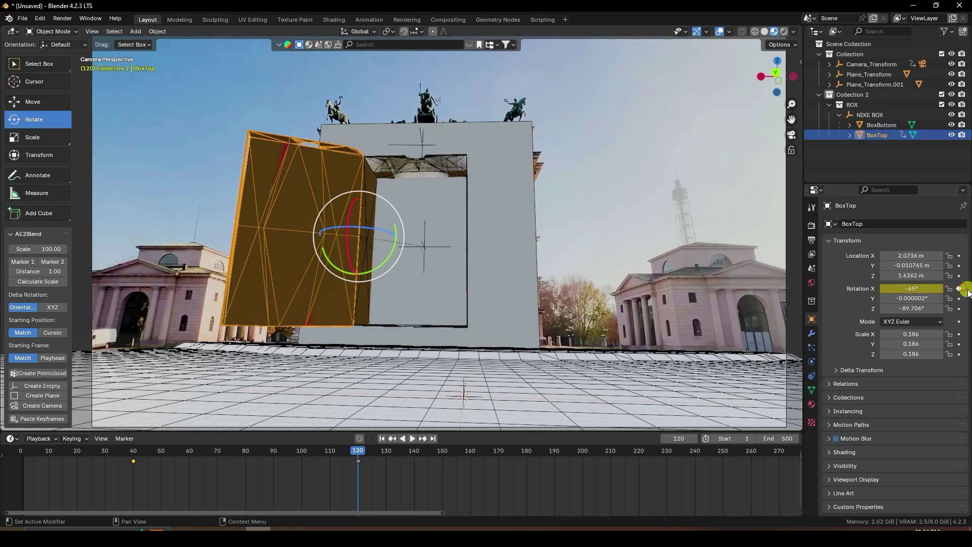
left_click(382, 439)
left_click(413, 438)
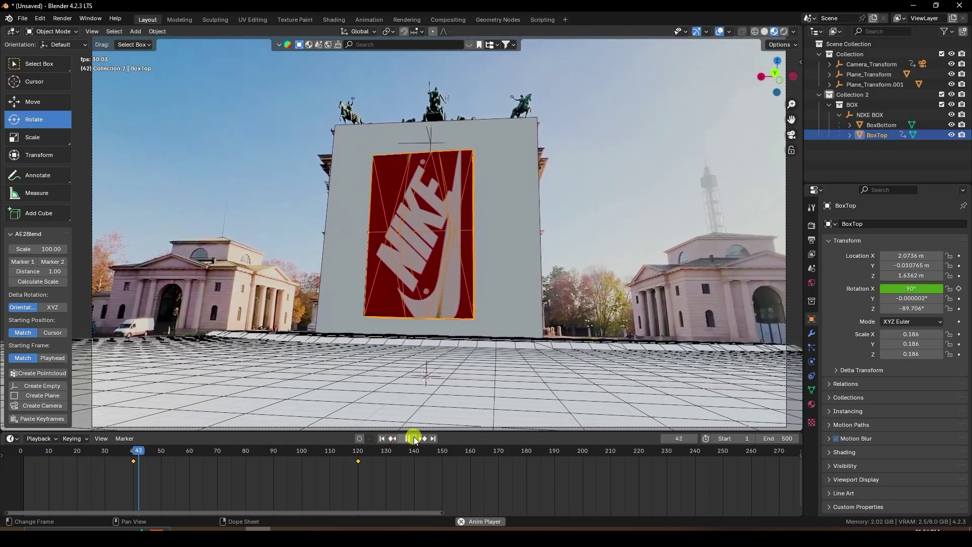
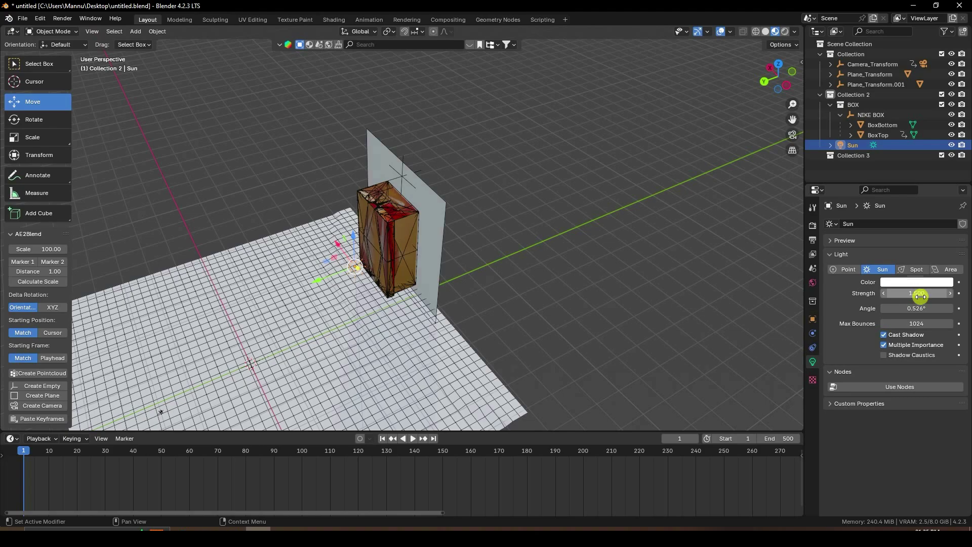
Step: Set the Sun light's angle to 20°
double_click(919, 306)
type("20")
key("Return")
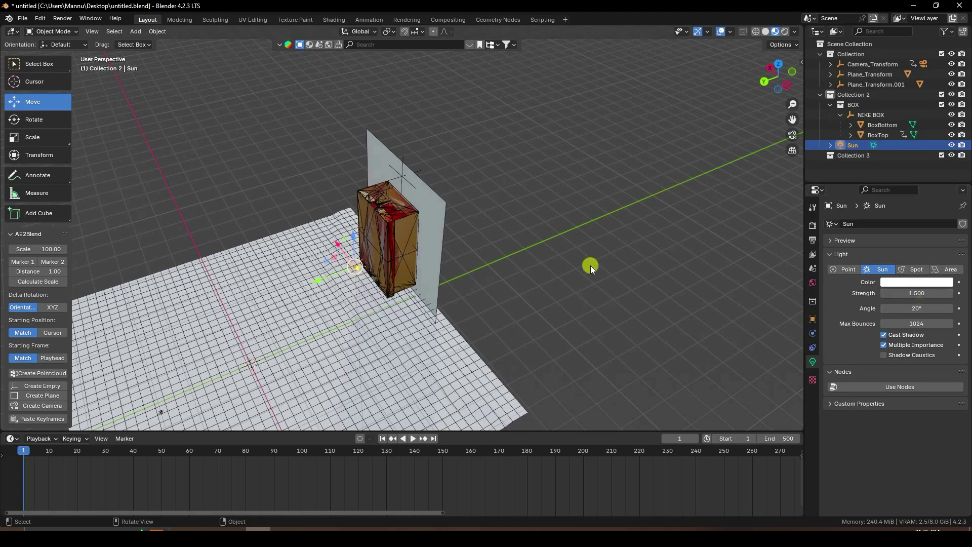
Step: Render frame 1 through the camera to check the box's lighting and shadows, and close the render window
key("KP_0")
left_click(66, 21)
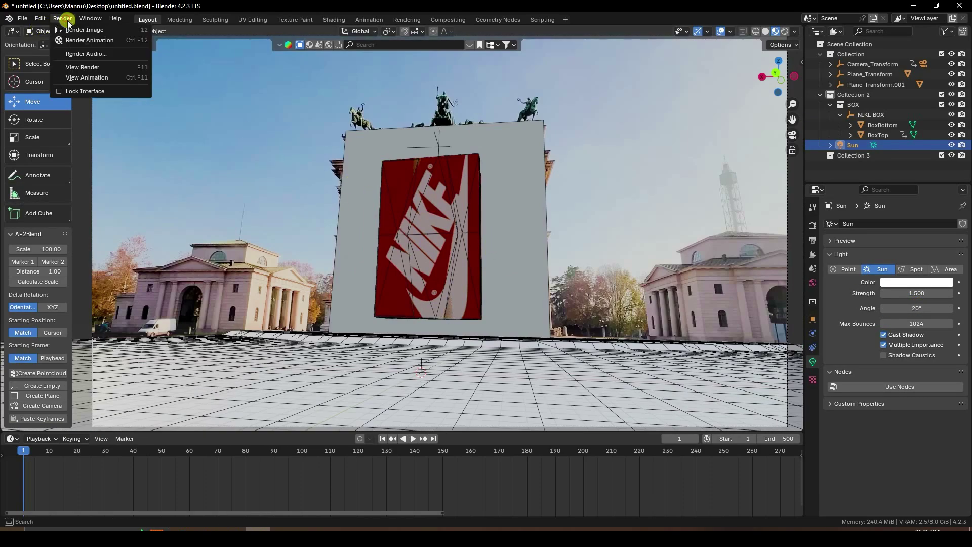
left_click(77, 30)
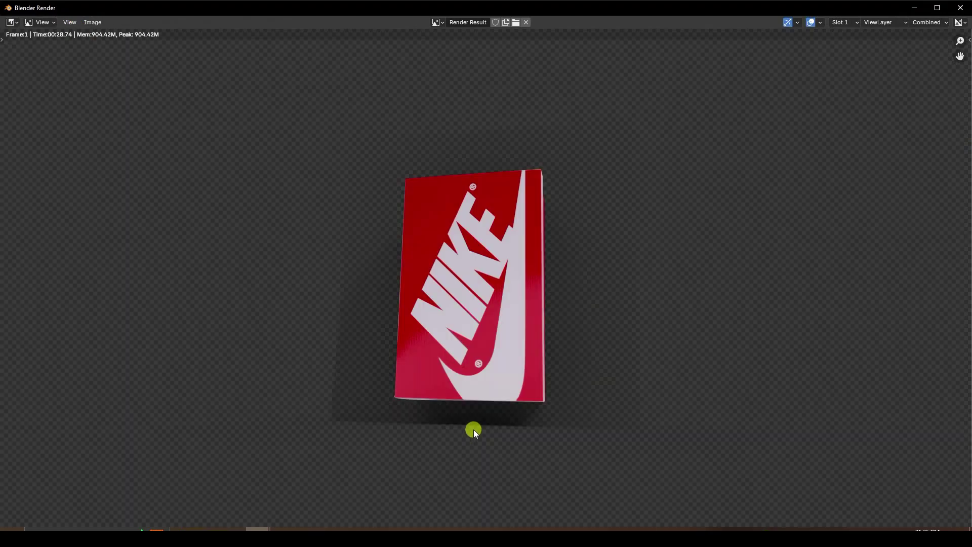
left_click(960, 8)
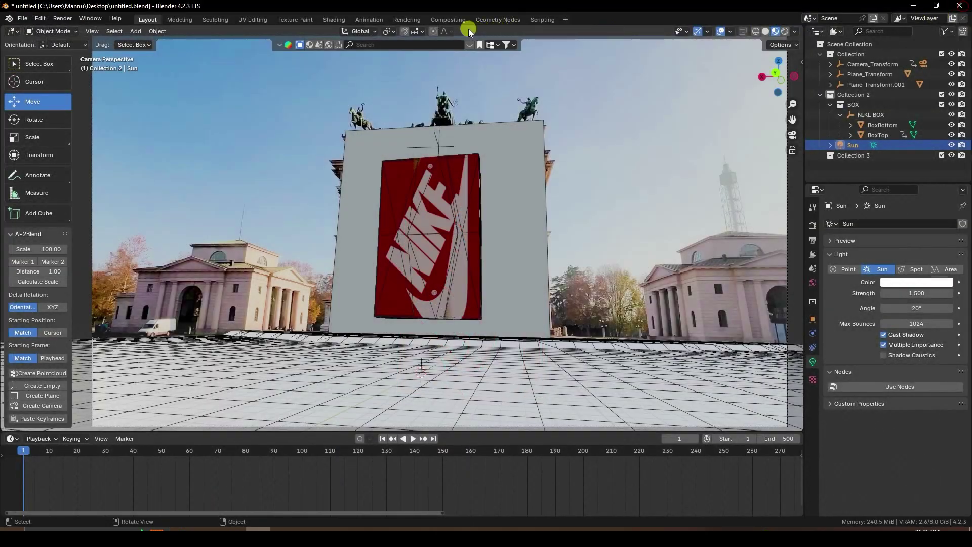
Step: Enable nodes in the Compositing workspace and move the Composite node farther from Render Layers to make room
left_click(448, 19)
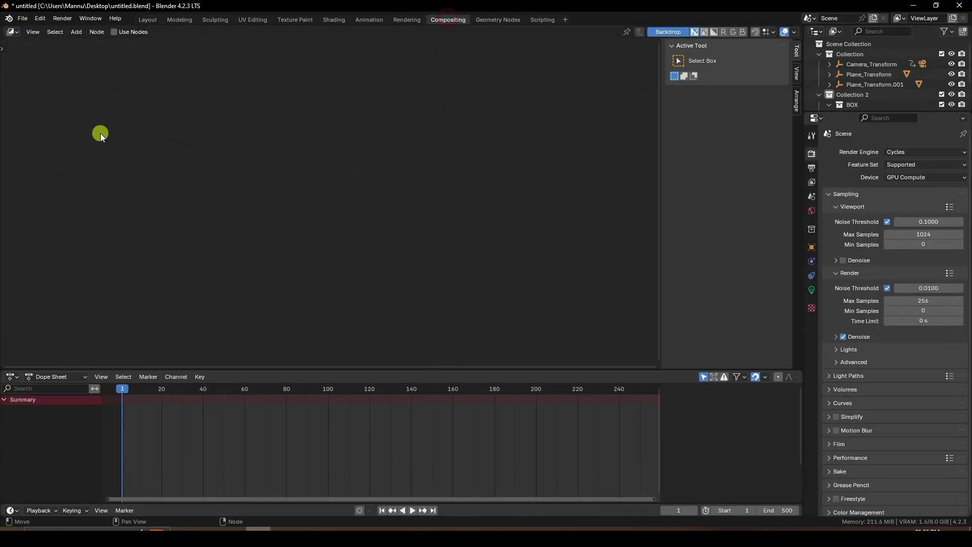
left_click(113, 32)
left_click(314, 148)
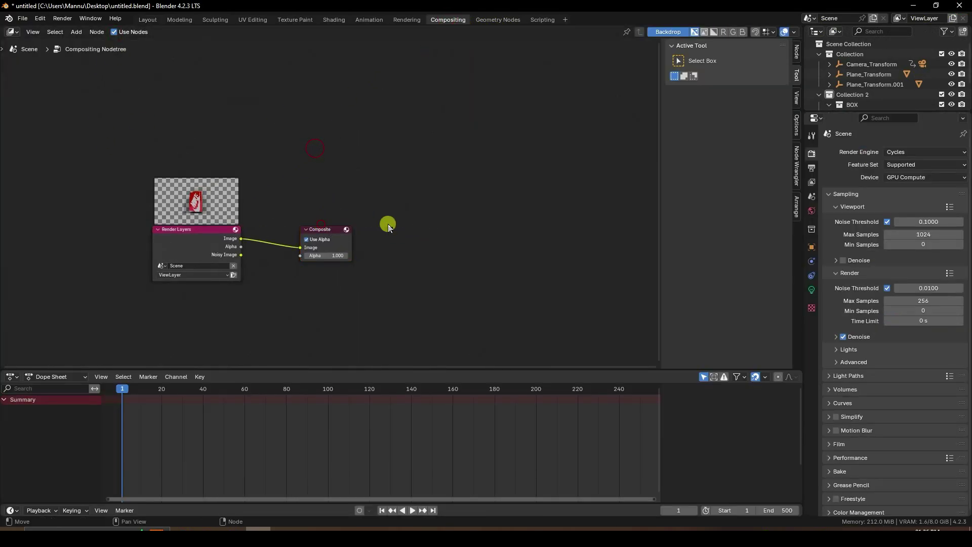
left_click_drag(325, 230, 416, 244)
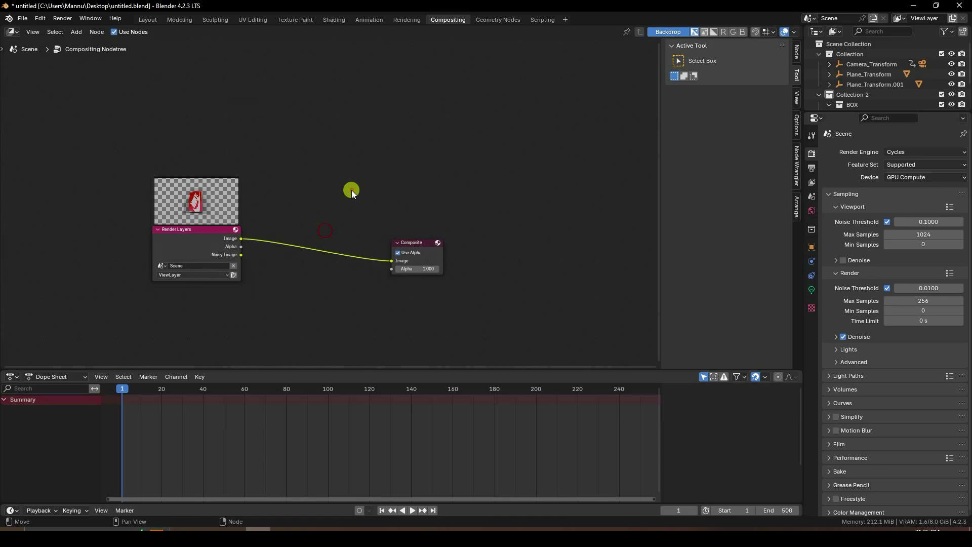
Step: Add a Viewer node below the Composite node
key("shift+a")
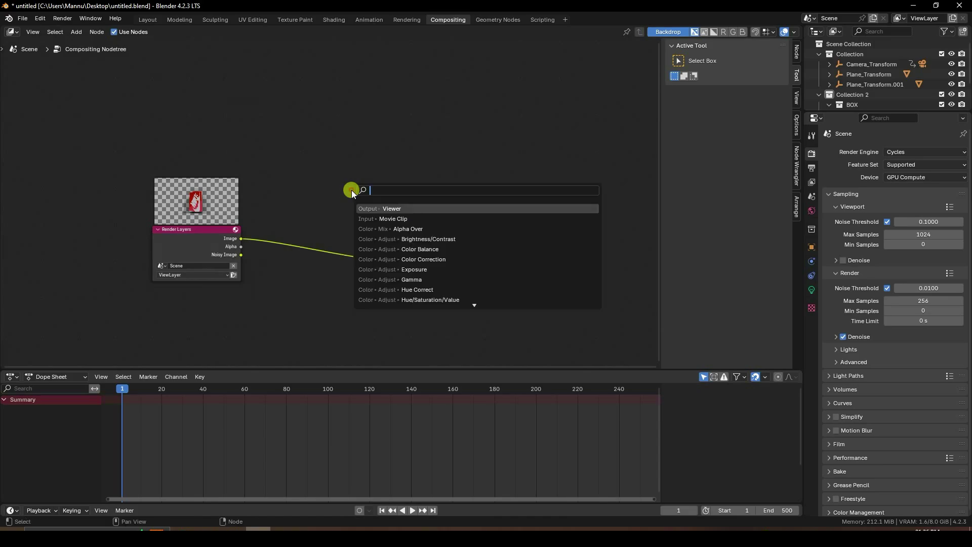
left_click(393, 208)
left_click(400, 296)
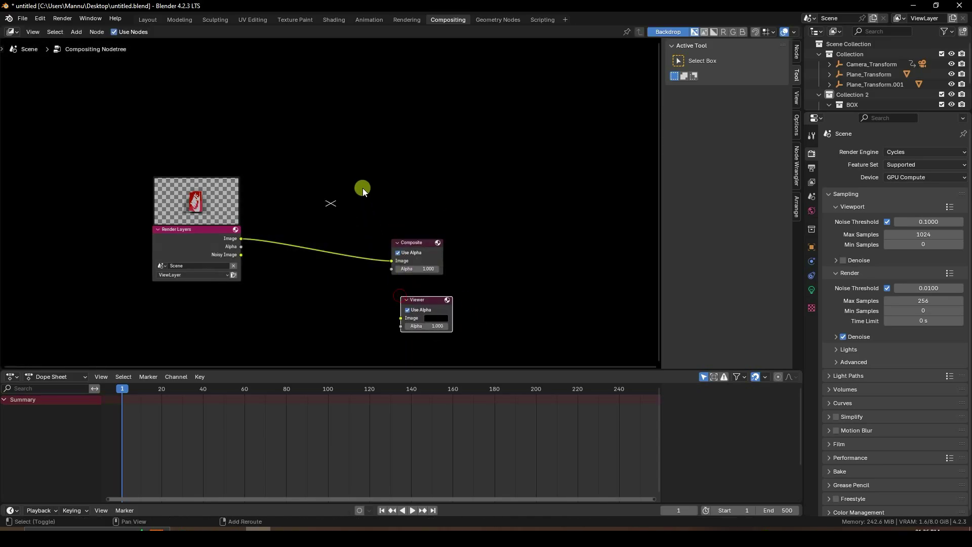
Step: Add an Alpha Over node on the link between the Render Layers and Composite nodes
key("shift+a")
left_click(364, 188)
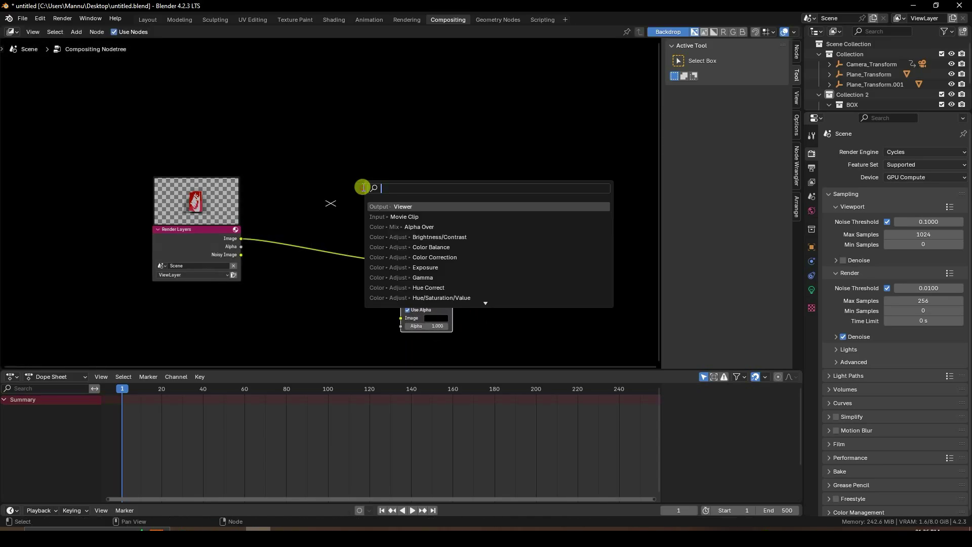
left_click(422, 226)
left_click(310, 219)
scroll(283, 217, "up", 2)
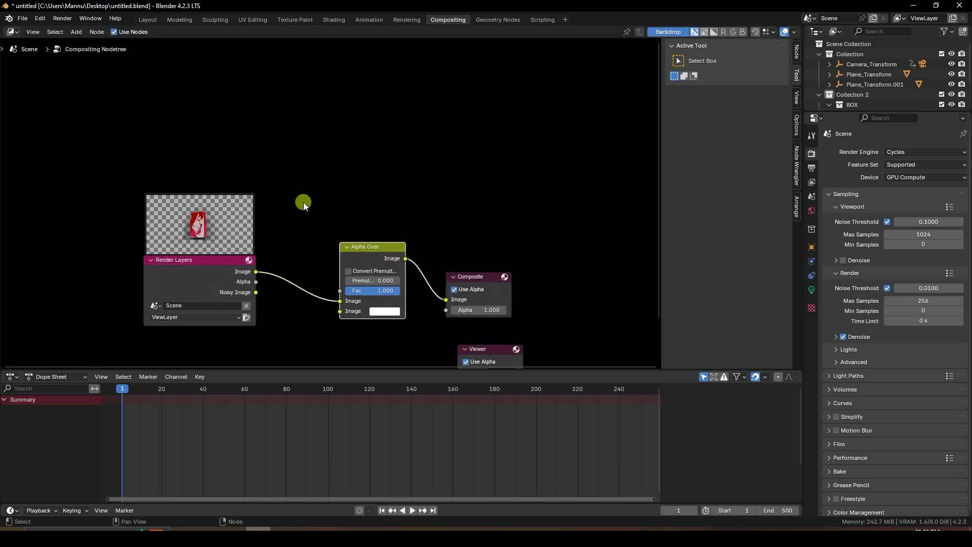
Step: Add a Movie Clip node above Render Layers and load 19527871-uhd_2560_1440_30fps_1.mp4 from the Nike BOX Vfx folder
key("shift+a")
left_click(304, 203)
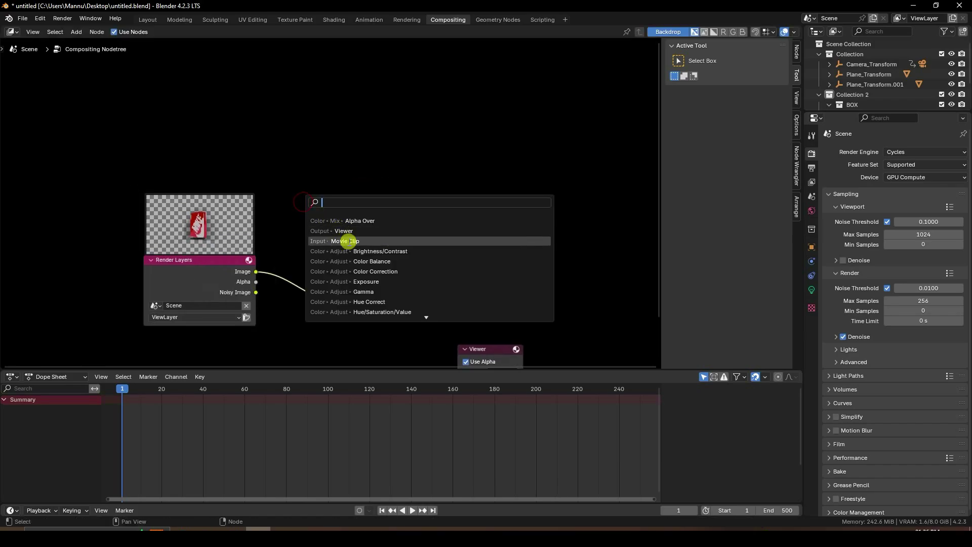
left_click(346, 241)
left_click(223, 180)
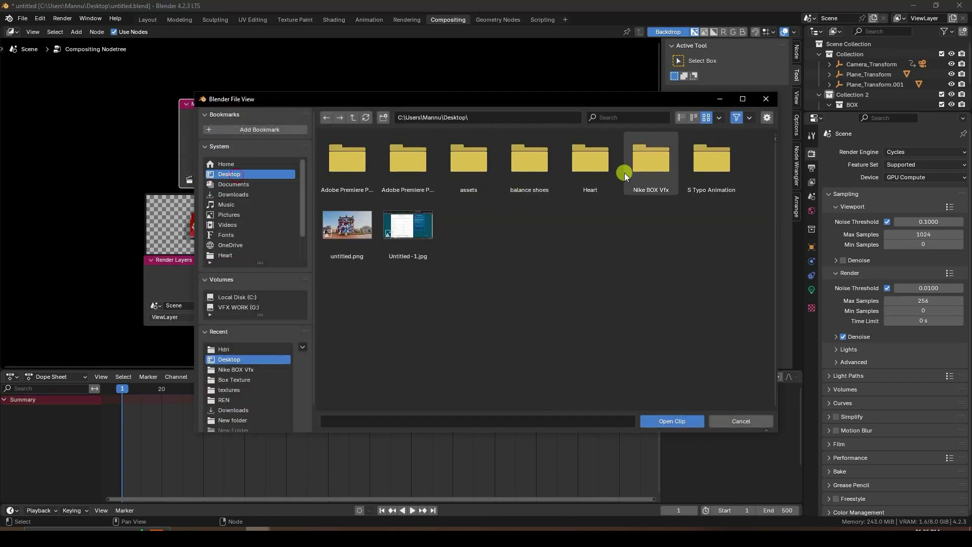
left_click(651, 159)
left_click(708, 170)
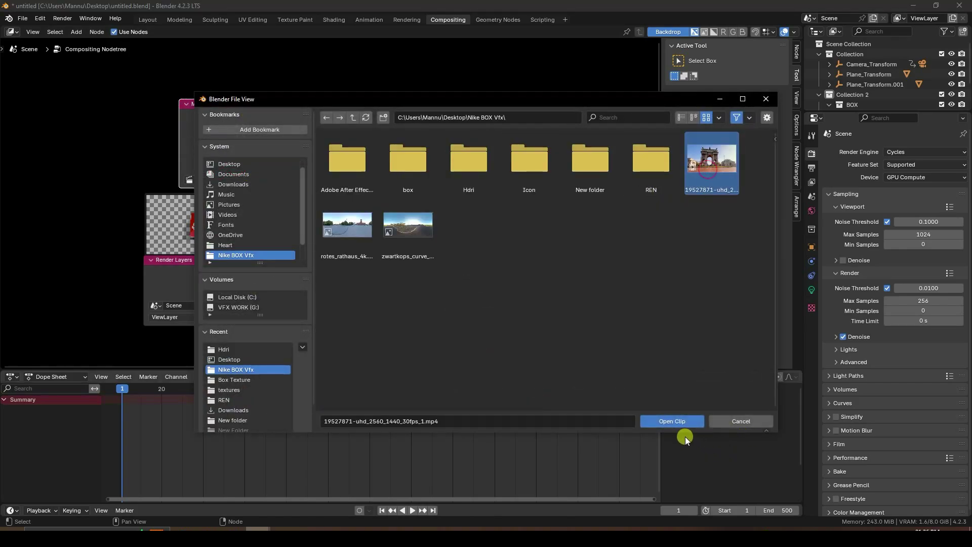
left_click(672, 421)
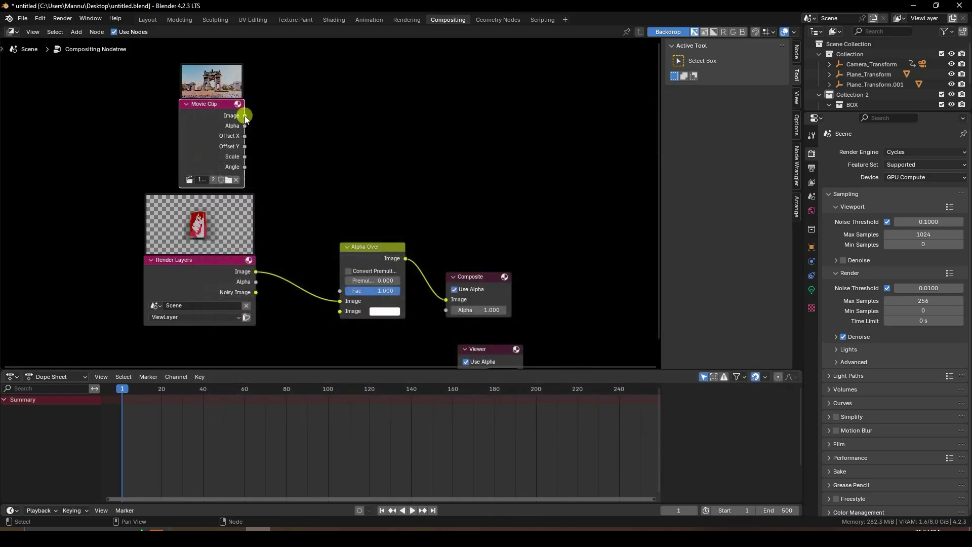
Step: Feed the Movie Clip and Render Layers images into Alpha Over's first and second inputs, link its output to the Viewer, and fit the backdrop
left_click_drag(245, 115, 340, 301)
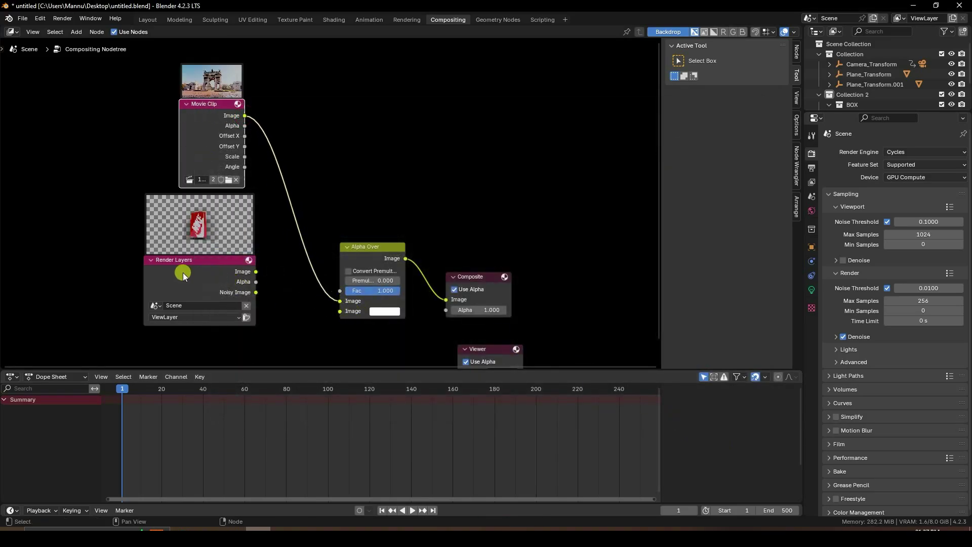
left_click_drag(262, 267, 339, 311)
middle_click_drag(409, 278, 314, 229)
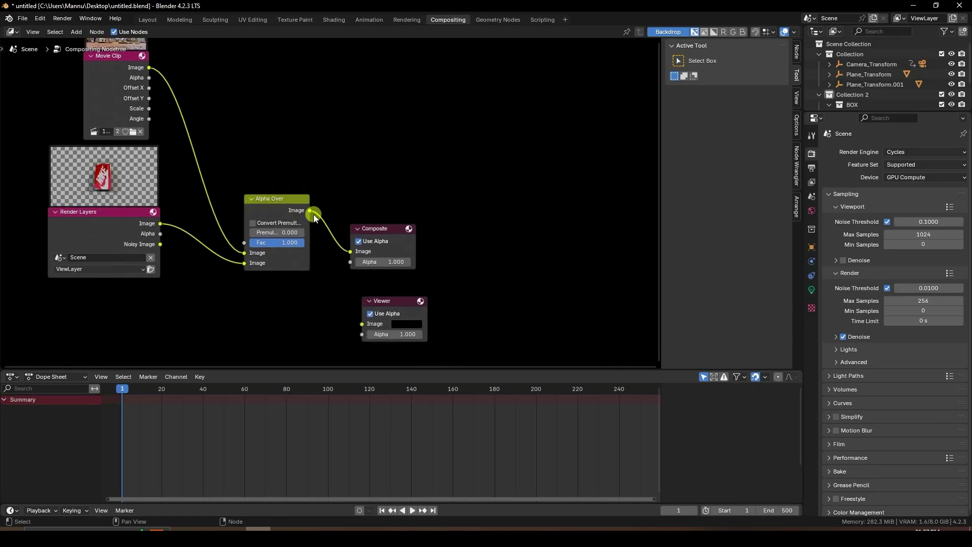
left_click_drag(314, 218, 362, 324)
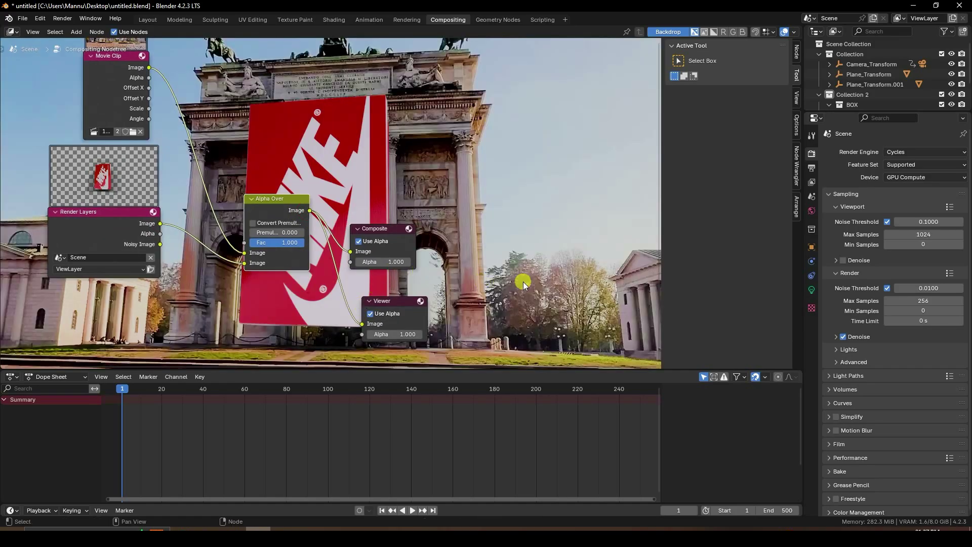
key("alt+Home")
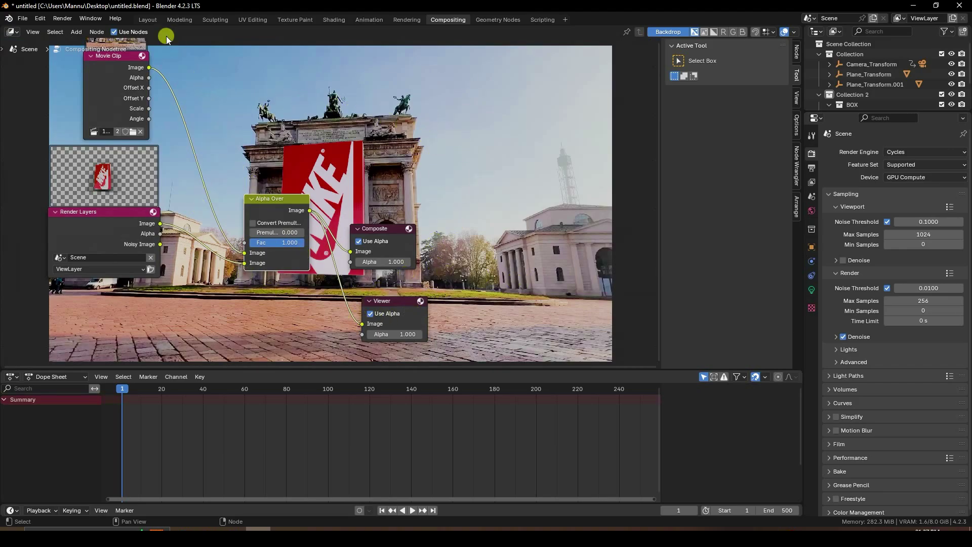
Step: Render the current frame from the Layout workspace to check the composite over the footage, and close the render window
left_click(147, 20)
left_click(63, 19)
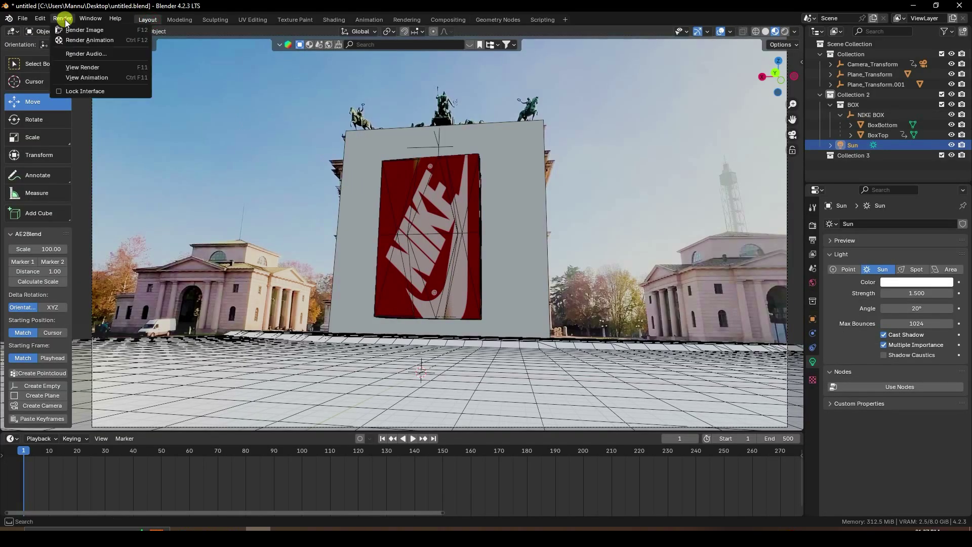
left_click(75, 31)
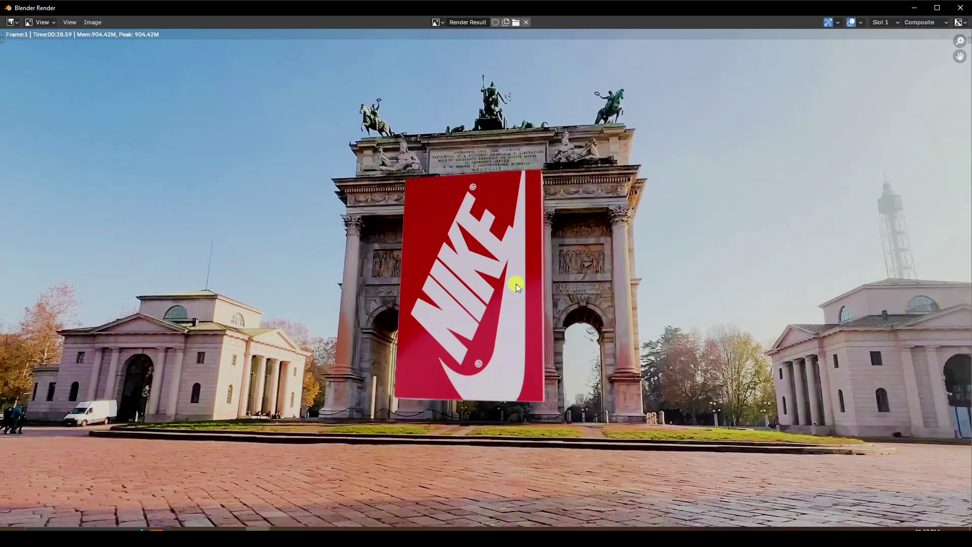
left_click(958, 7)
Step: Append the SHOES collection from Shoes.blend in Nike BOX Vfx's New folder into Collection 3
left_click(911, 146)
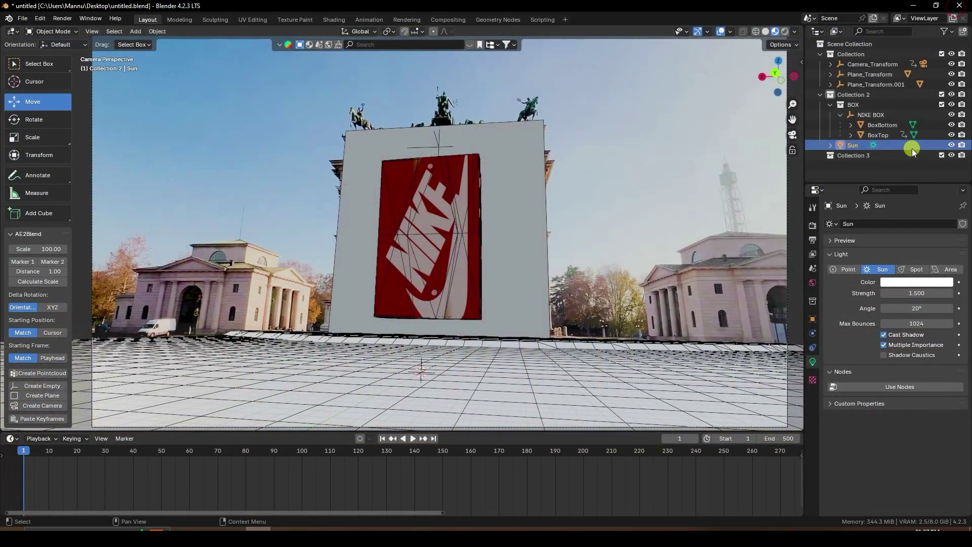
left_click(857, 157)
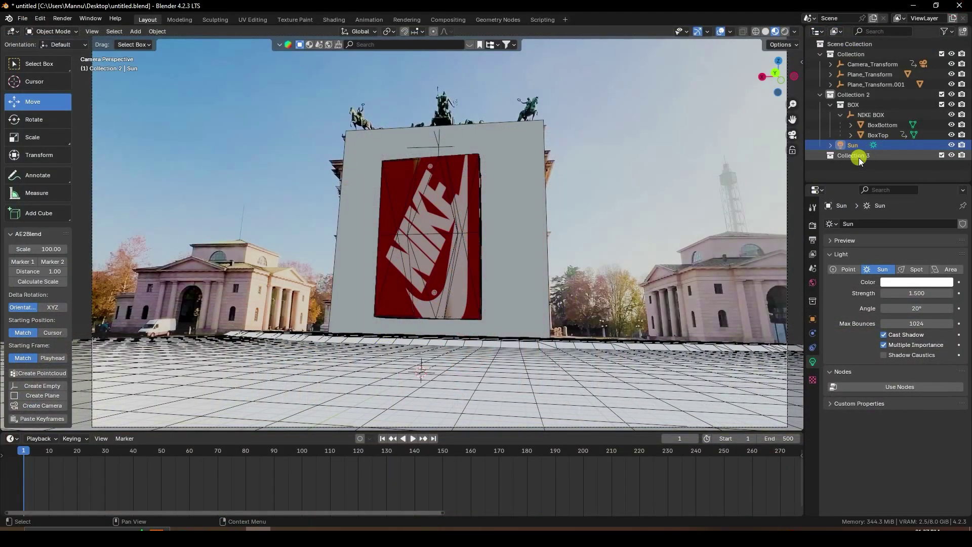
left_click(26, 20)
left_click(45, 142)
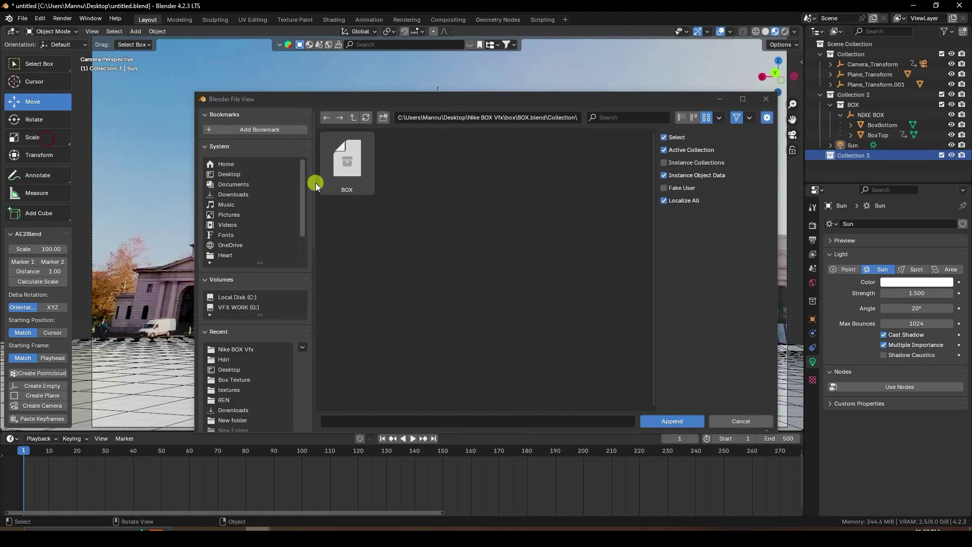
left_click(240, 174)
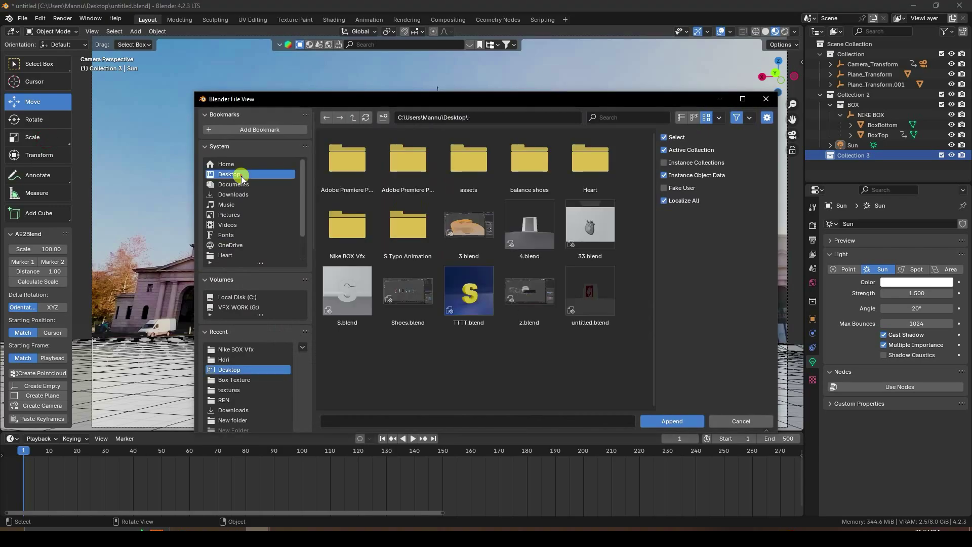
double_click(337, 243)
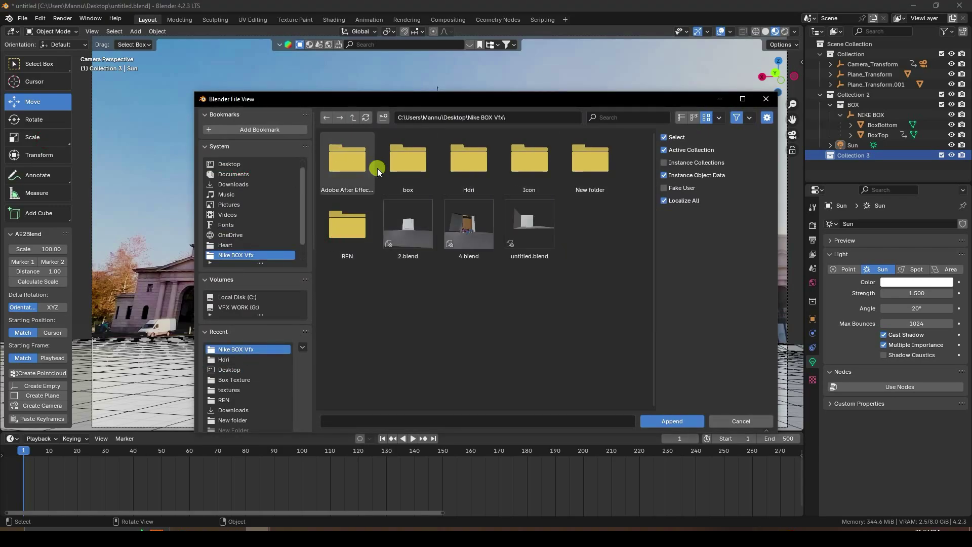
double_click(585, 165)
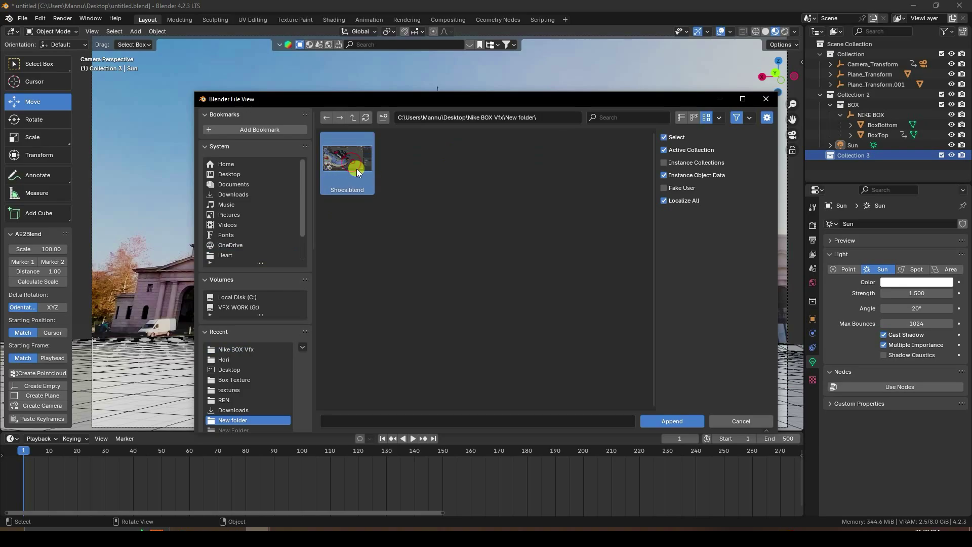
left_click(653, 421)
double_click(407, 161)
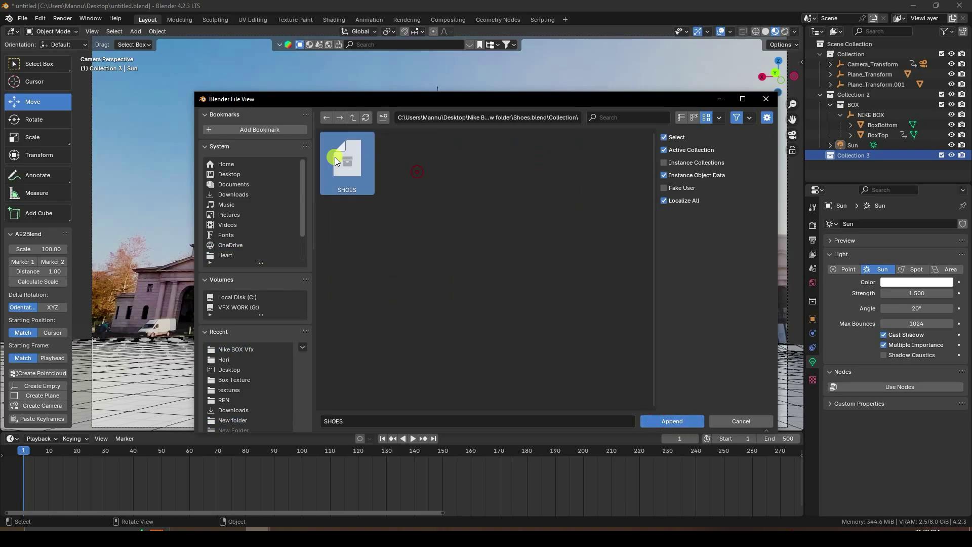
left_click(662, 421)
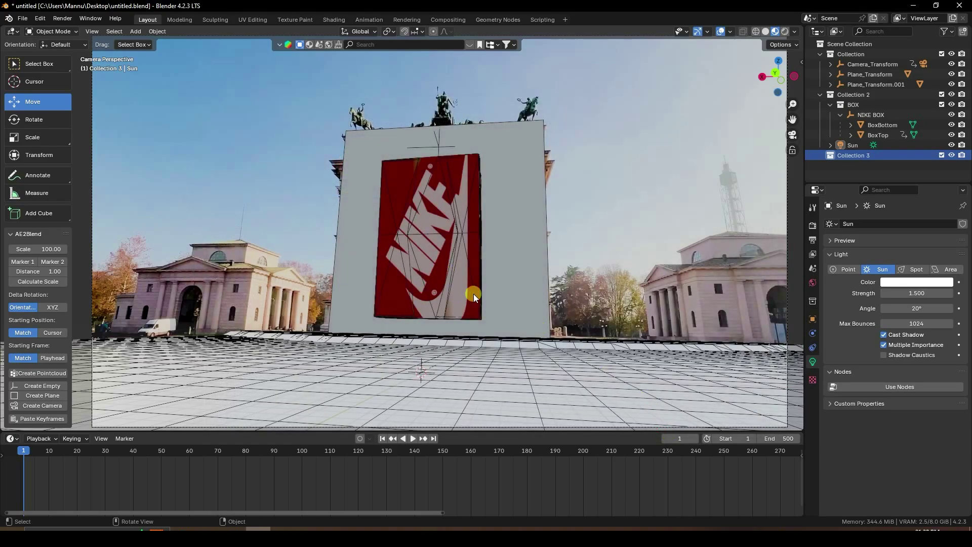
Step: Set the viewport to solid shading and raise the appended shoes about 16.2 m along Z above the ground plane
left_click(767, 31)
mouse_move(571, 218)
middle_mouse_down()
mouse_move(635, 175)
mouse_move(569, 215)
mouse_move(390, 256)
mouse_move(469, 220)
mouse_move(492, 287)
middle_mouse_up()
scroll(492, 287, "up", 5)
key("g")
key("z")
left_click(458, 187)
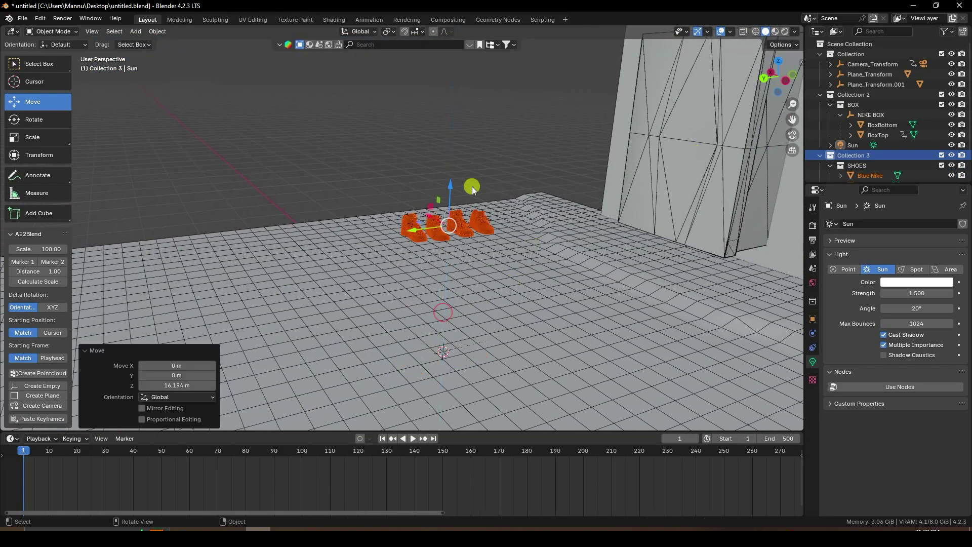
Step: Scale the four shoes together and deselect them
key("s")
left_click(494, 186)
left_click(453, 114)
middle_click_drag(452, 114, 533, 190)
Step: Set the solid shading colour to Texture and turn off the wireframe overlay to show the shoes' materials
left_click(794, 31)
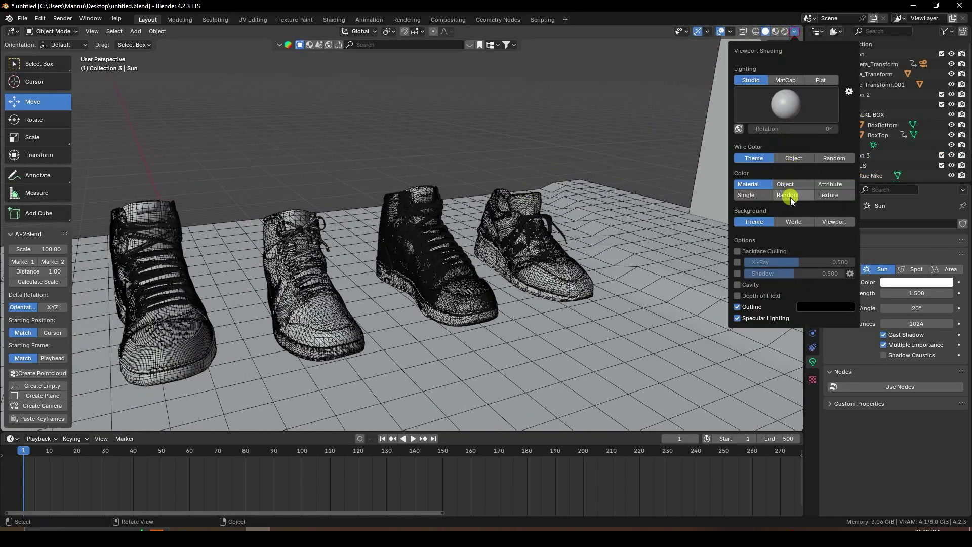
left_click(828, 195)
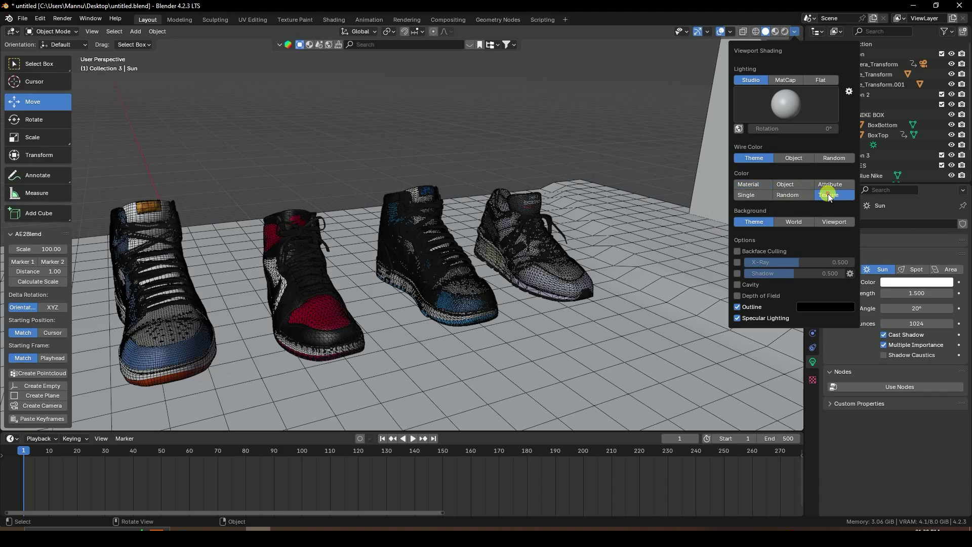
left_click(731, 32)
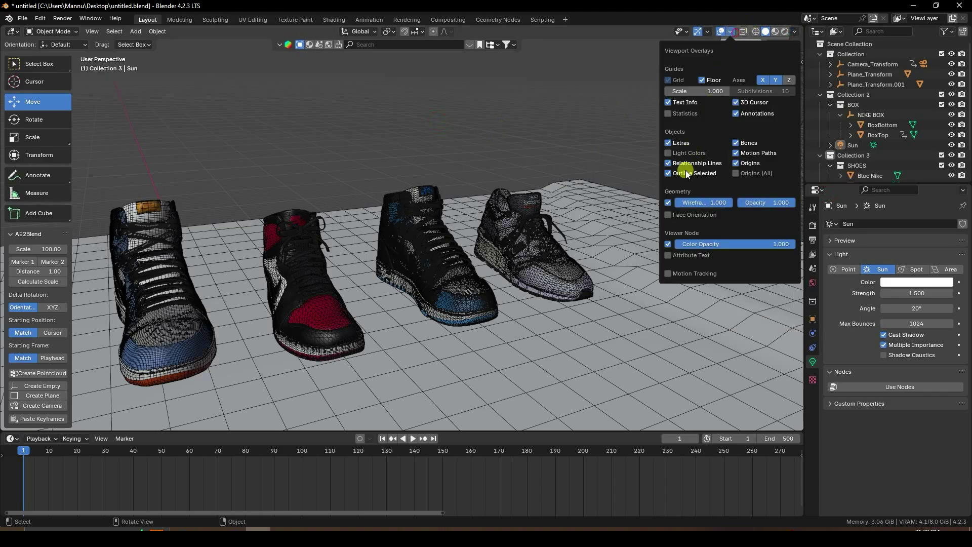
left_click(667, 203)
middle_click_drag(502, 153, 369, 229)
scroll(393, 247, "up", 5)
scroll(429, 207, "down", 5)
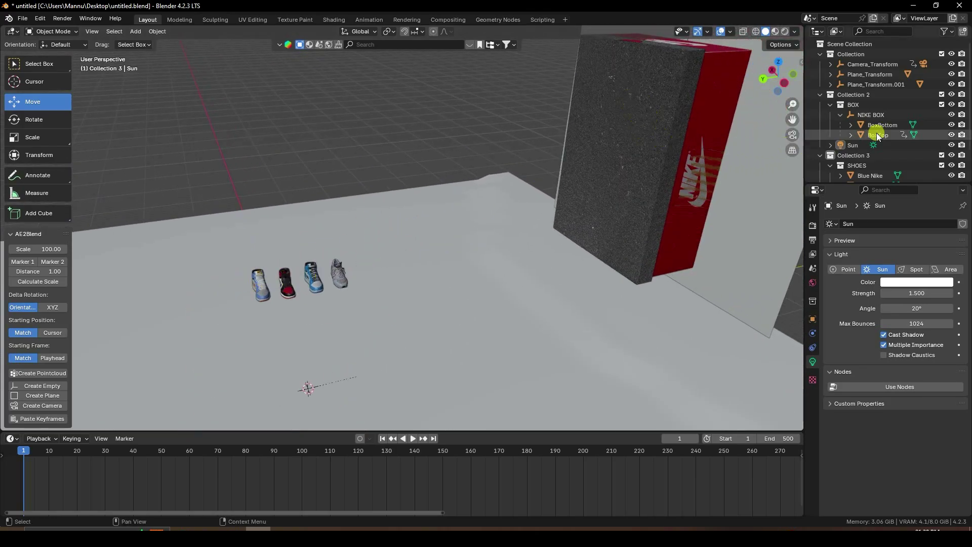
Step: At frame 131, select all objects in the SHOES collection and move them about 11.5 m in X and -57.5 m in Y to the box
left_click_drag(155, 453, 390, 455)
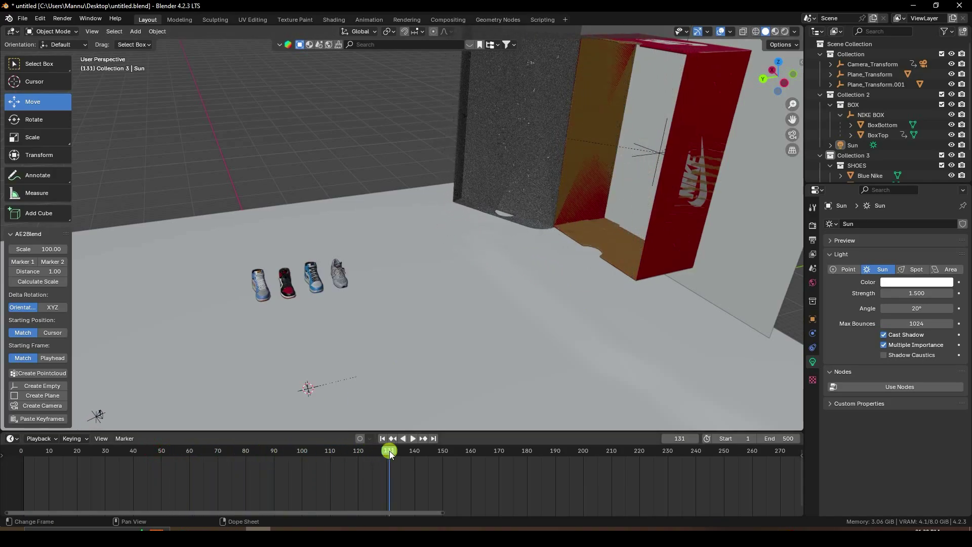
scroll(868, 162, "down", 3)
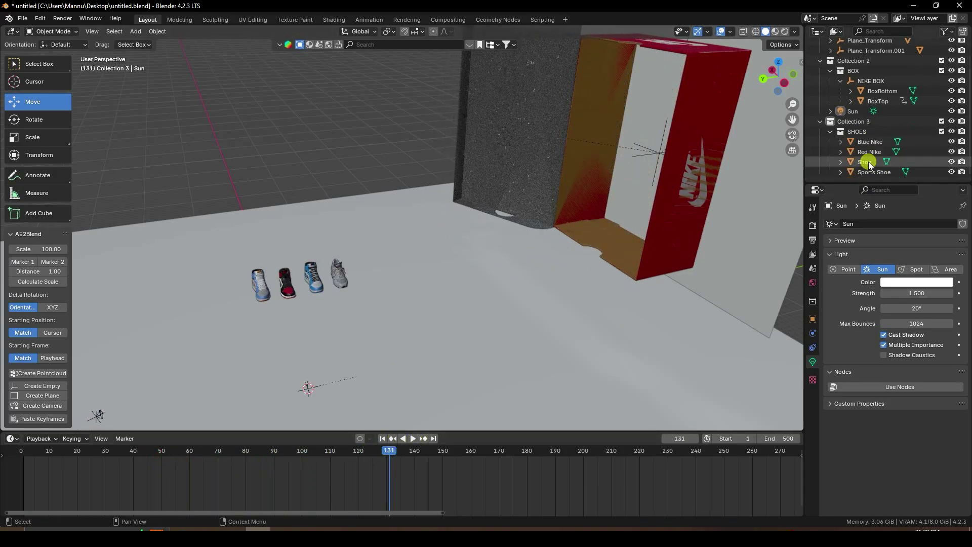
right_click(861, 135)
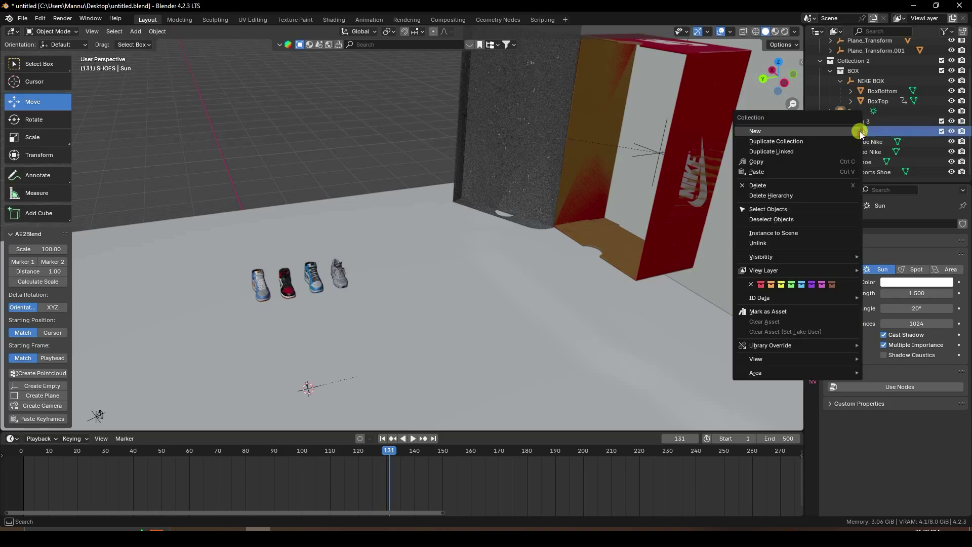
left_click(766, 213)
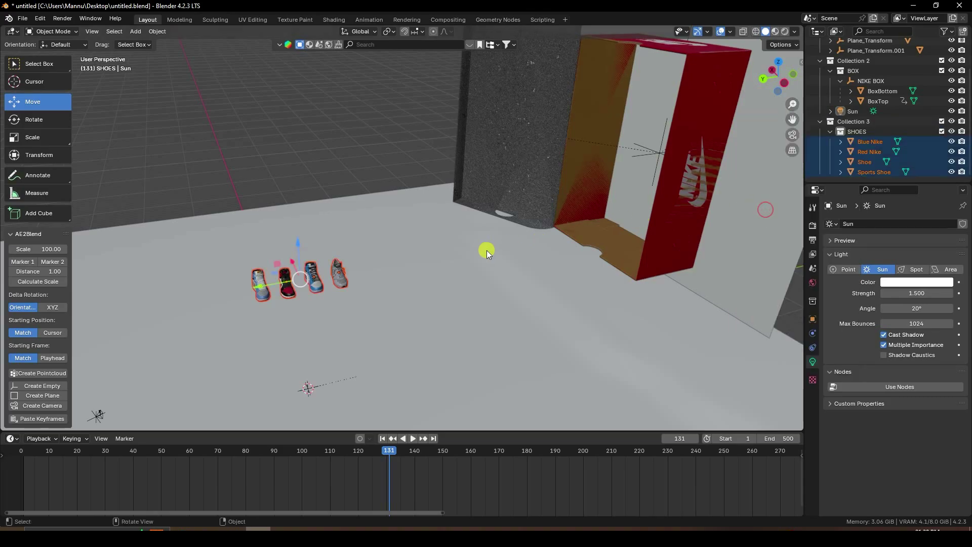
key("KP_7")
left_click_drag(299, 96, 356, 367)
middle_click_drag(356, 366, 439, 293)
key("KP_7")
scroll(416, 305, "up", 5)
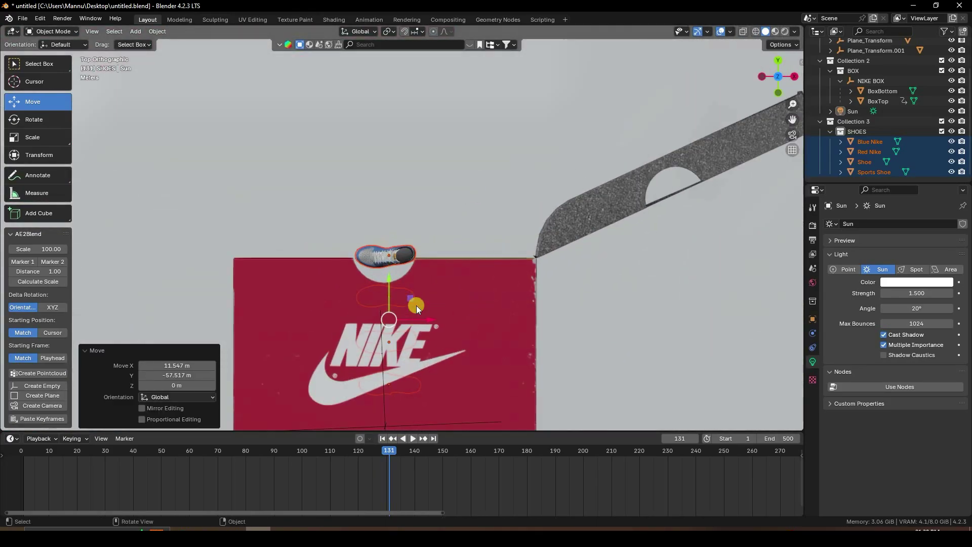
Step: Rotate the shoes about -91° around Z in top view so they line up across the box, and set wireframe shading
left_click(52, 127)
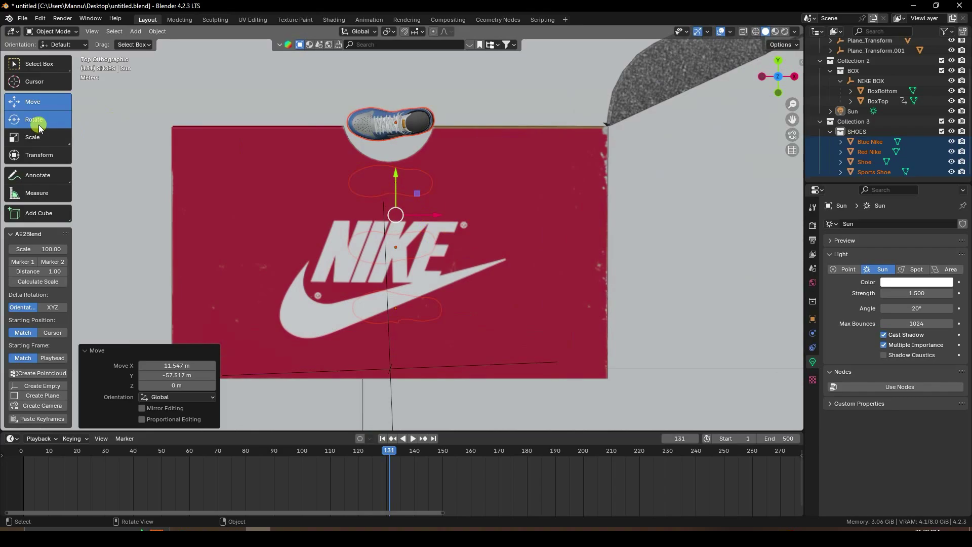
left_click_drag(424, 192, 427, 253)
left_click(755, 32)
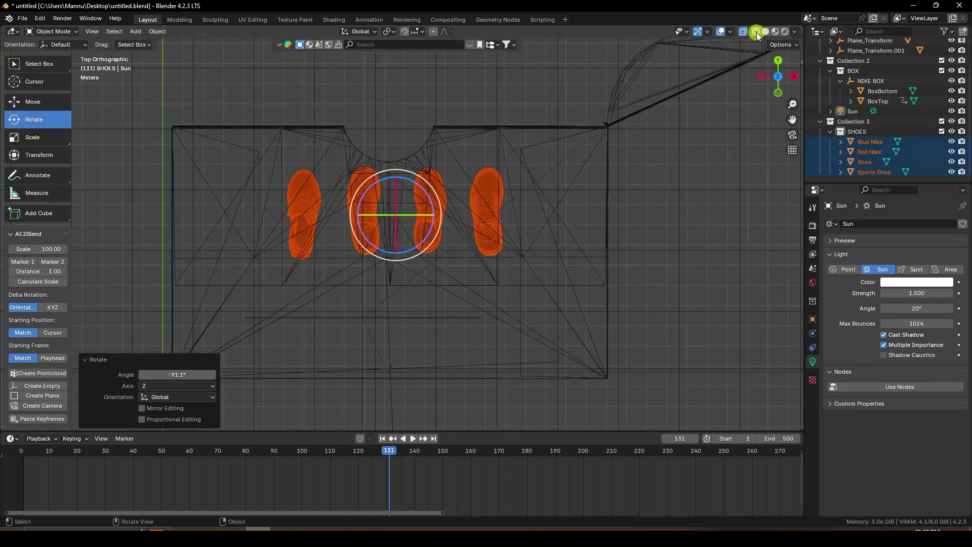
Step: In front view, raise the shoes about 19.9 m along Z to the box's upper end and shift them along X away from the open lid
left_click(32, 102)
middle_click_drag(121, 137, 430, 260)
scroll(431, 261, "up", 2)
key("g")
key("z")
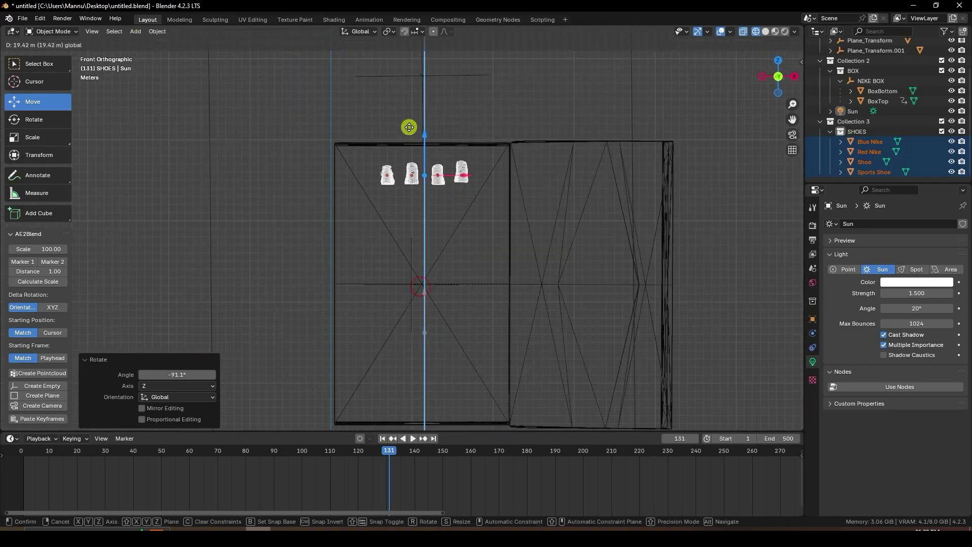
left_click(407, 124)
scroll(418, 146, "up", 4)
scroll(435, 162, "up", 3, "shift")
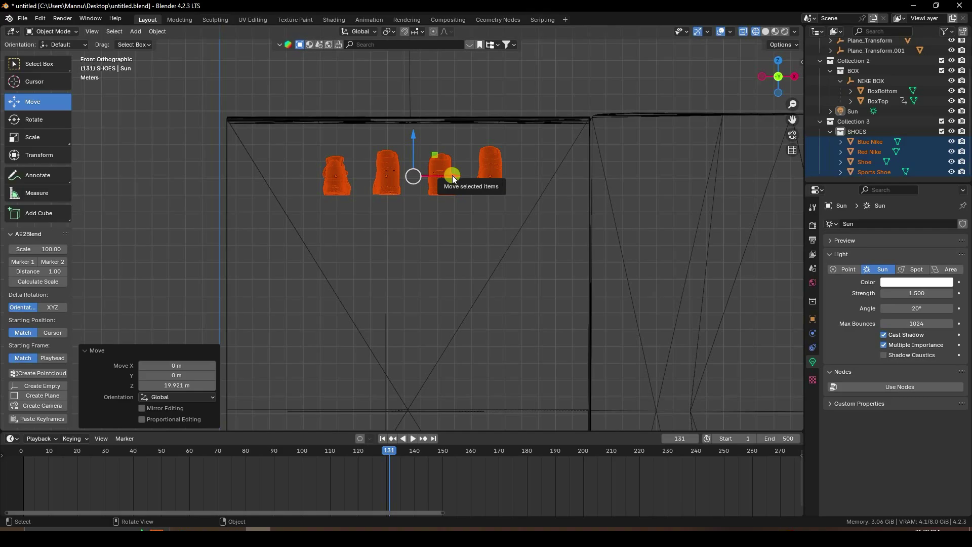
left_click_drag(451, 176, 381, 182)
Step: Duplicate the Blue Nike shoe and move the copy along X to the lid-side end of the row
left_click(321, 195)
left_click(319, 180)
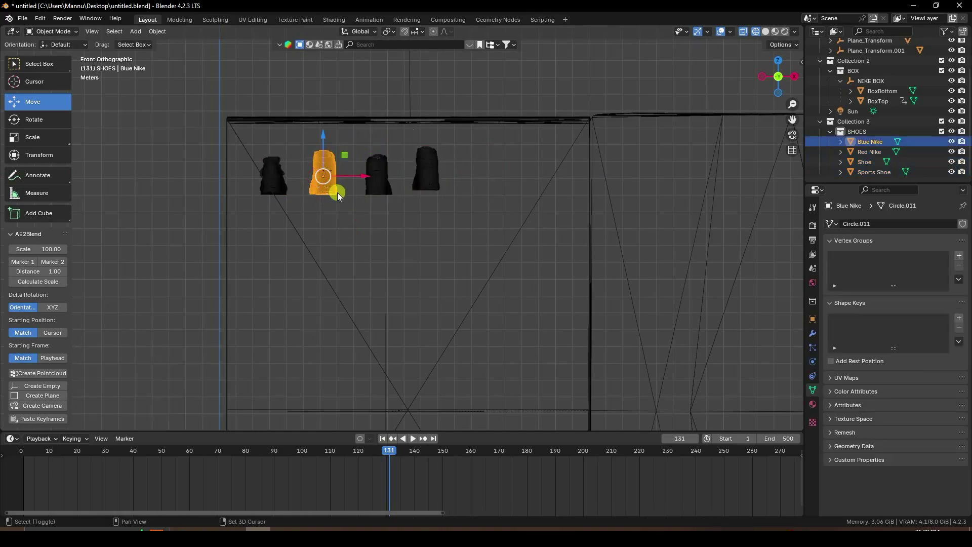
key("shift+d")
right_click(337, 192)
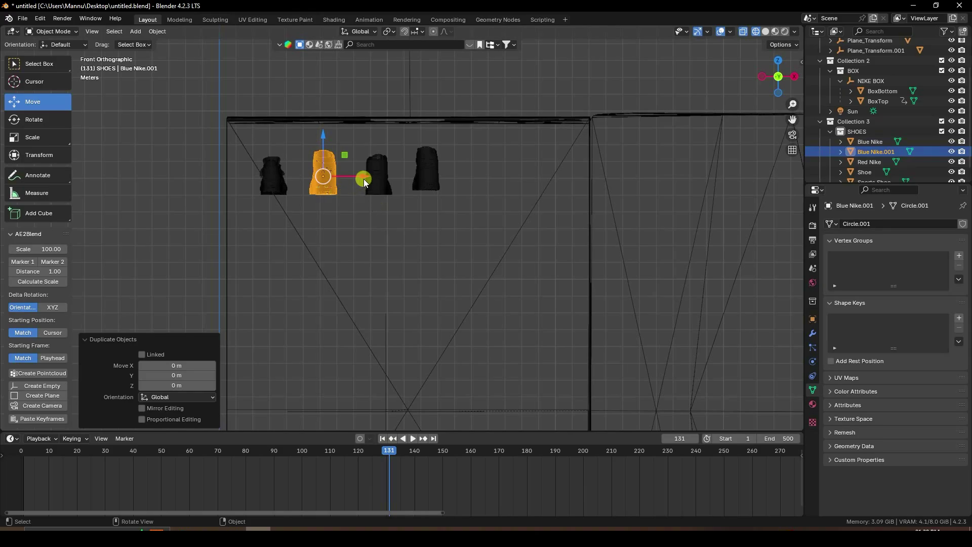
left_click_drag(364, 178, 501, 175)
Step: Spread the row of shoes by moving Shoe about 1.7 m, Red Nike about 0.6 m and Sports Shoe about -0.27 m along X
left_click(435, 172)
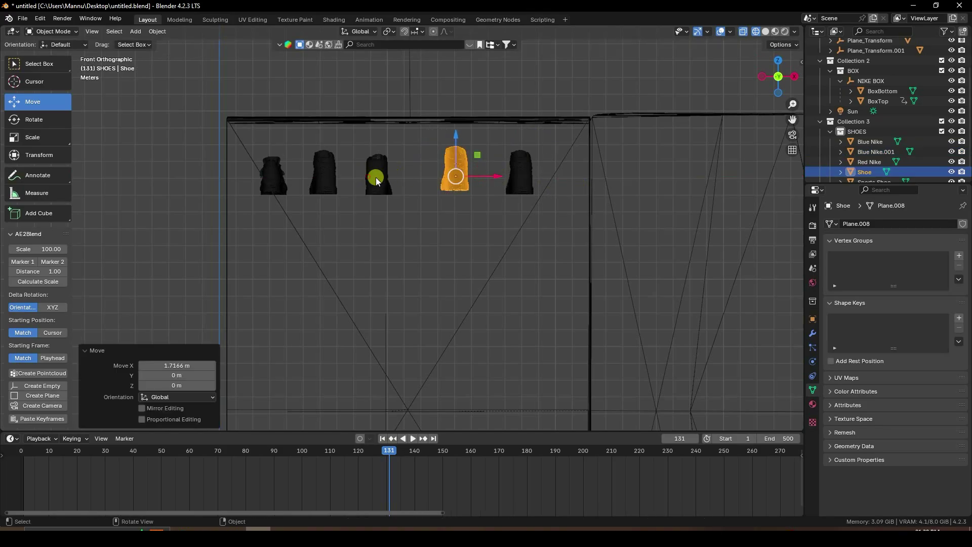
left_click(379, 181)
left_click_drag(409, 175, 416, 175)
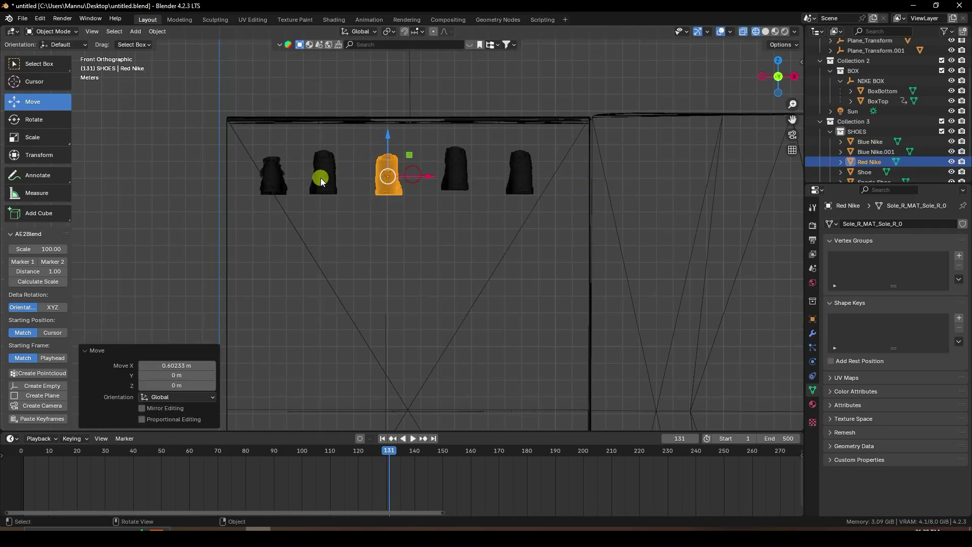
left_click(321, 178)
left_click(284, 176)
left_click_drag(303, 176, 294, 175)
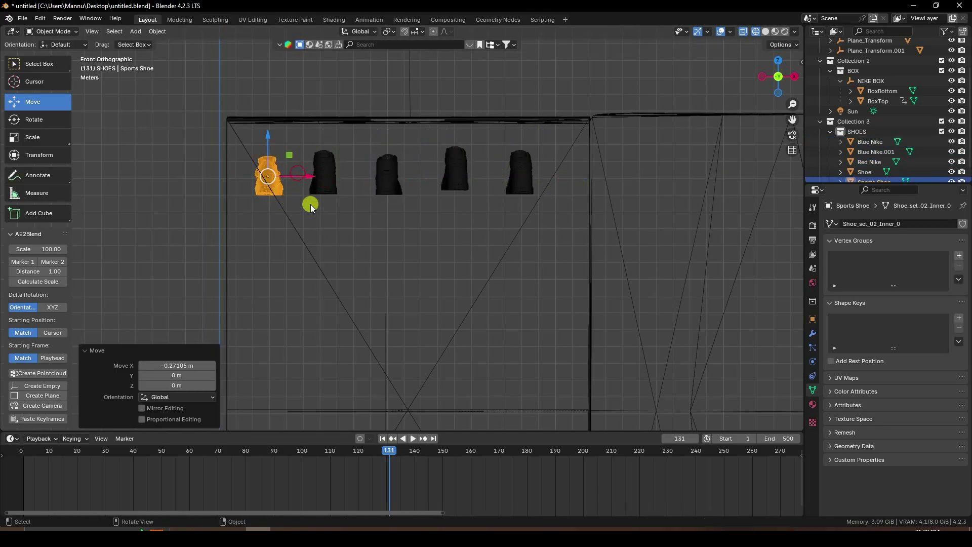
Step: Select the four shoes other than Red Nike and move them about 1.3 m along X
left_click(516, 197)
left_click(463, 175, "shift")
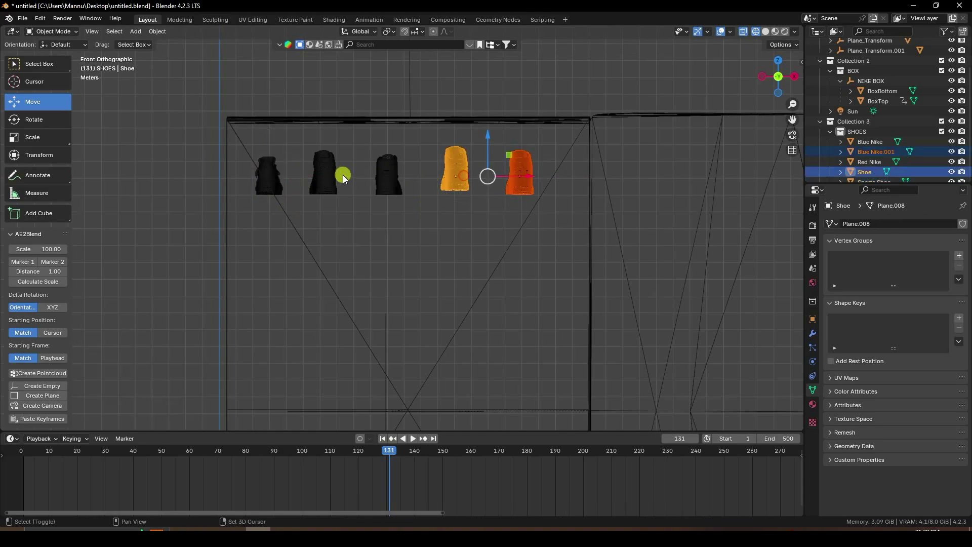
left_click(327, 175, "shift")
left_click(265, 175, "shift")
key("s")
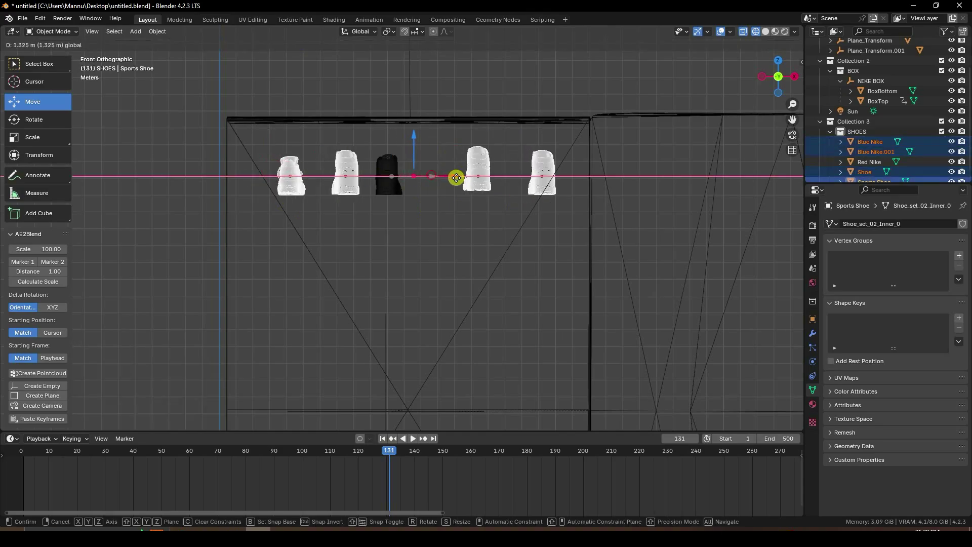
left_click(478, 153)
key("ctrl+z")
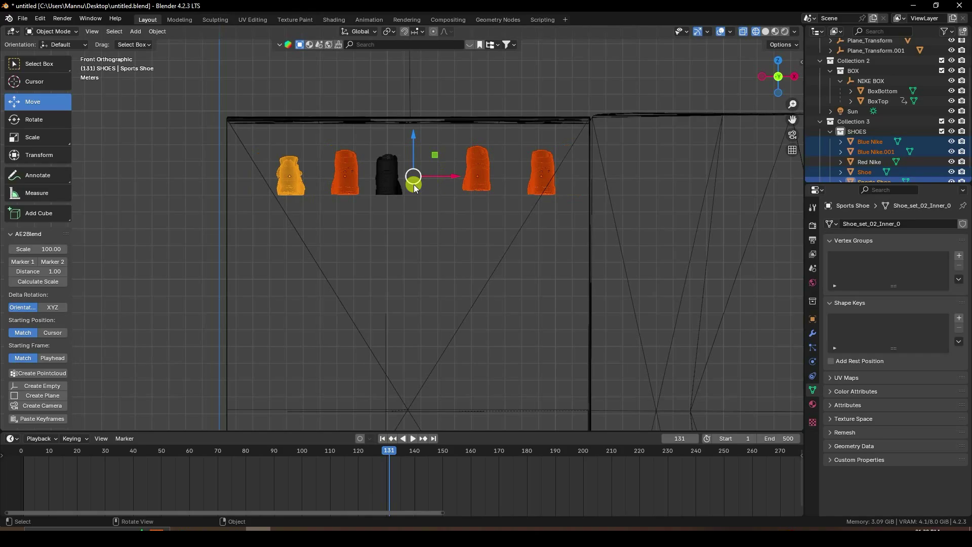
Step: Add Red Nike to the selection and scale all five shoes up by about 1.18
left_click(402, 180, "shift")
key("s")
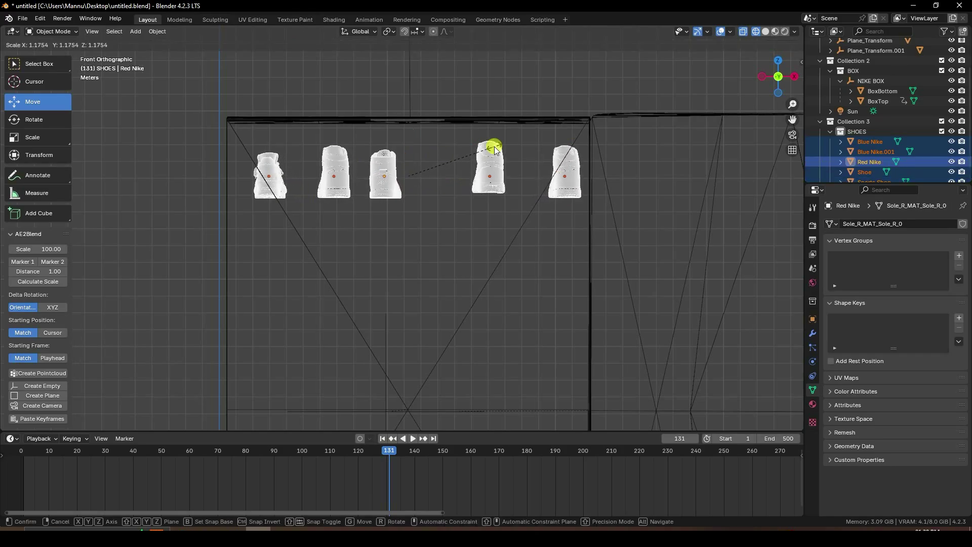
left_click(494, 147)
Step: Move the five shoes about -0.6 m along X, and in right view about -4.88 m along Y towards the box's edge
left_click_drag(445, 172, 430, 174)
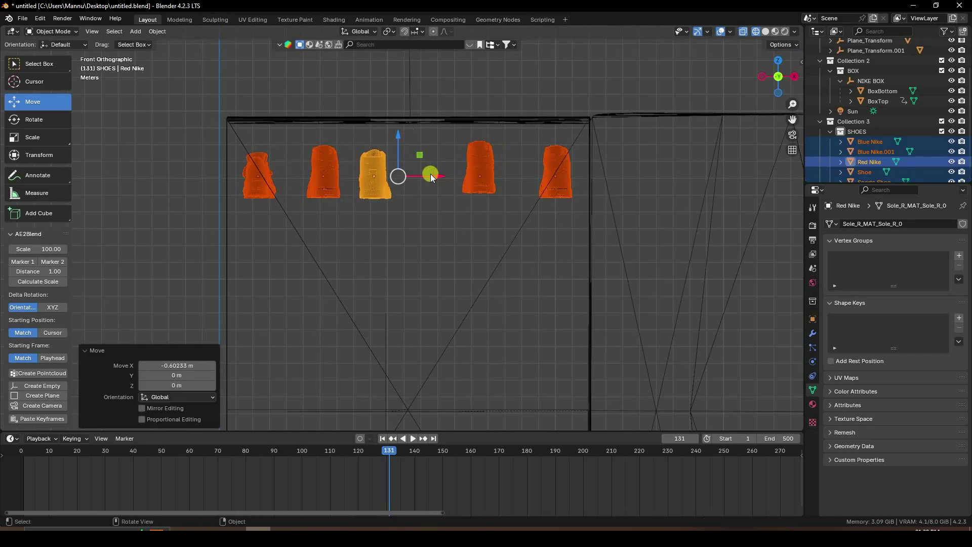
key("KP_3")
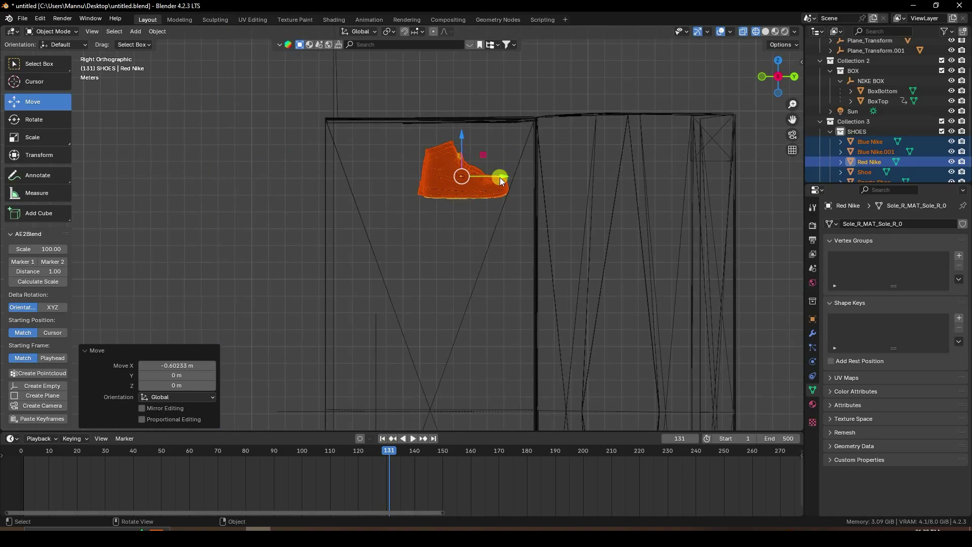
left_click_drag(500, 177, 428, 178)
Step: Duplicate the five shoes and move the copies about 5.73 m along Y to form a second line in the box
scroll(439, 183, "down", 5)
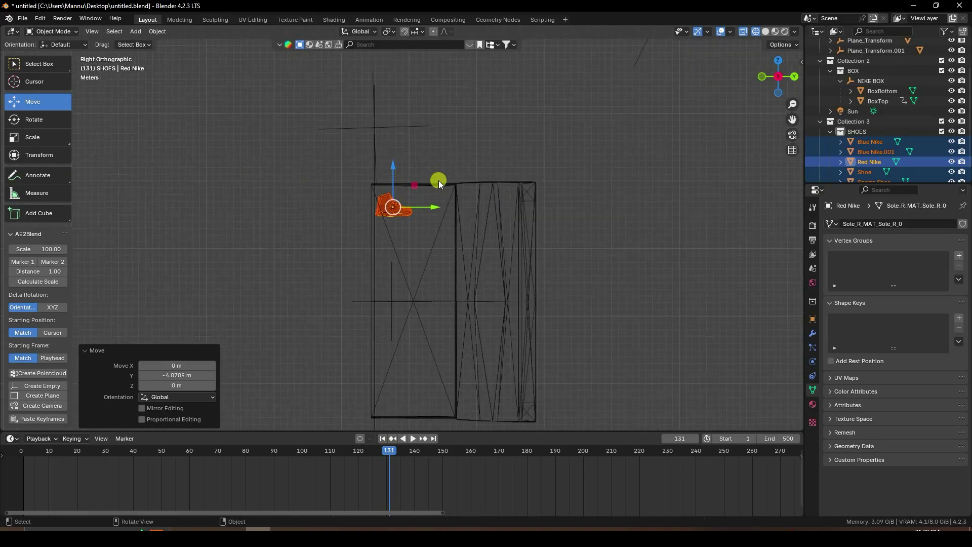
middle_click_drag(439, 183, 479, 248)
key("KP_3")
scroll(466, 241, "up", 5)
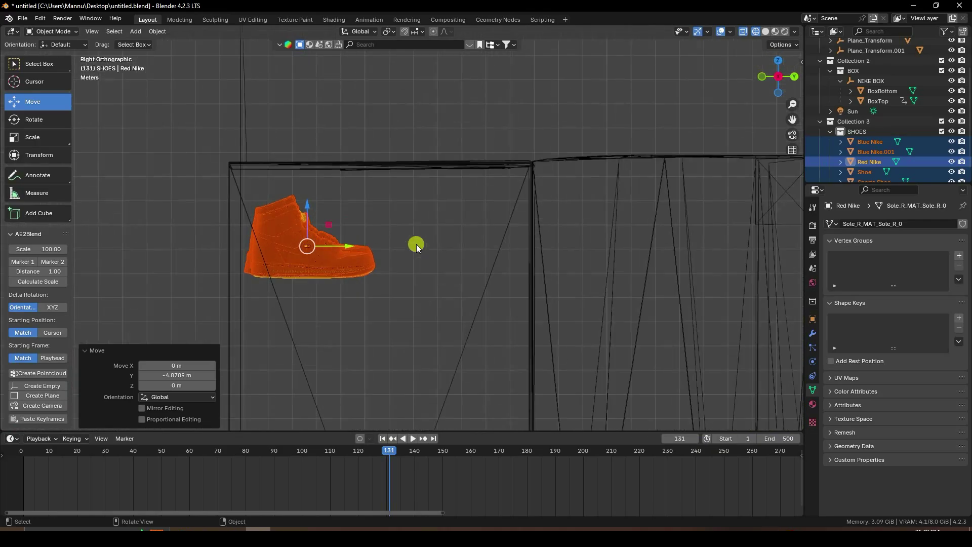
key("shift+d")
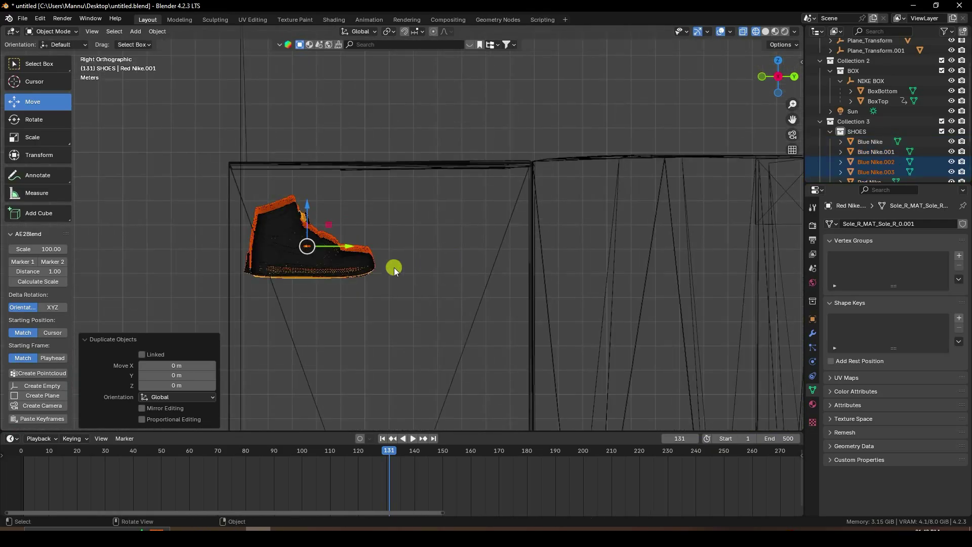
left_click_drag(347, 250, 495, 260)
Step: In front view, select both Red Nike shoes and move them about 1.56 m along X to even out the row
scroll(495, 260, "down", 4)
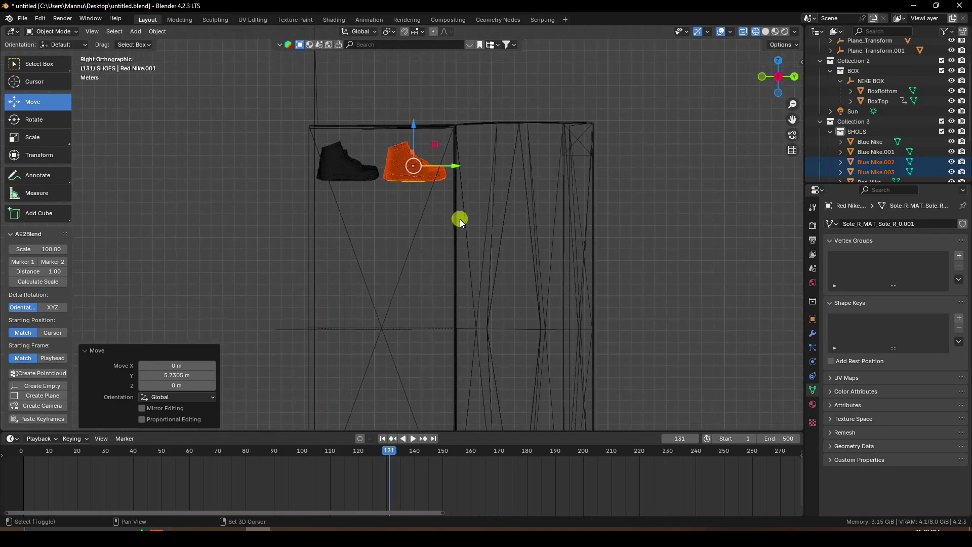
middle_click_drag(458, 217, 346, 249)
scroll(346, 249, "up", 3)
middle_click_drag(419, 191, 445, 274)
key("KP_1")
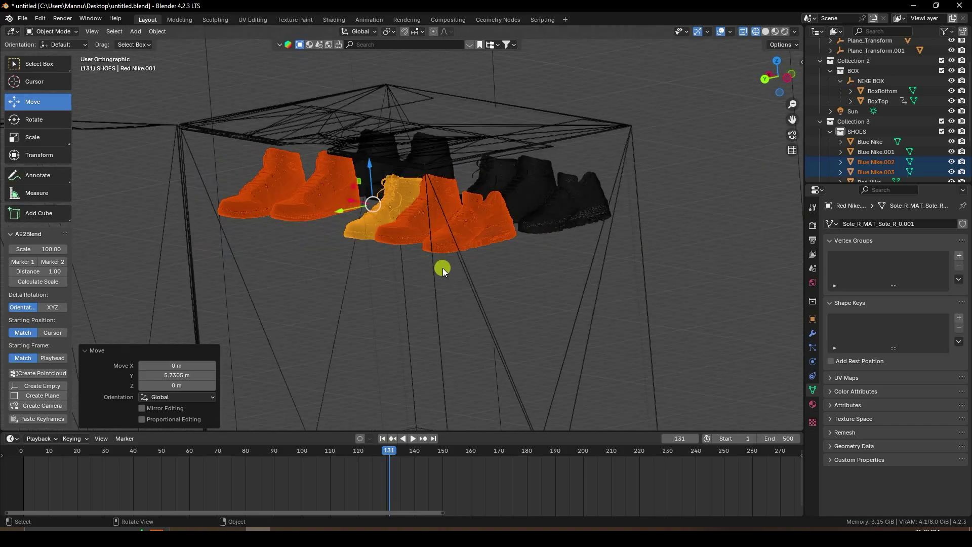
key("a")
left_click(403, 250)
left_click_drag(403, 250, 356, 169)
left_click_drag(411, 198, 444, 197)
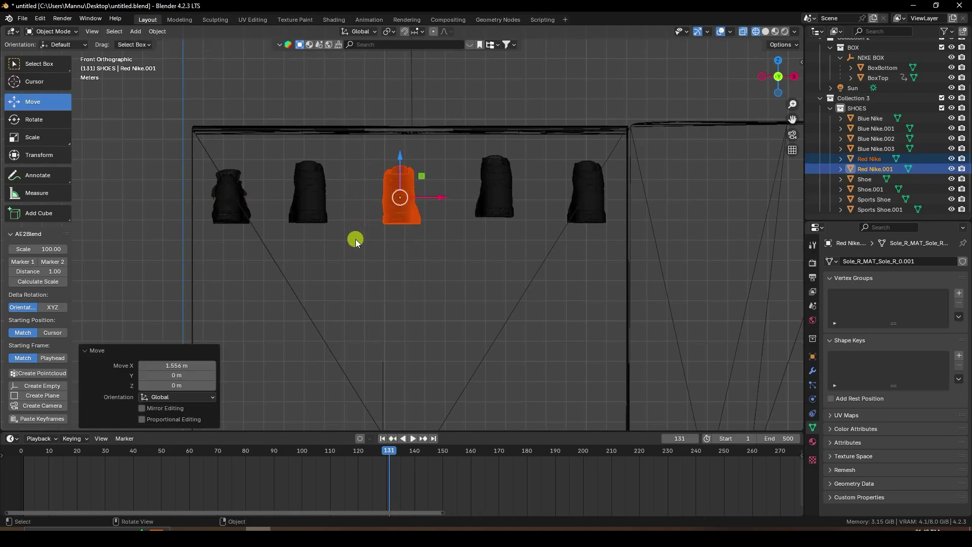
Step: Move the overlapping Blue Nike pair beside Sports Shoe about 0.18 m along X, and lower the Shoe pair about 0.28 m along Z
left_click_drag(354, 238, 304, 182)
left_click_drag(353, 200, 357, 198)
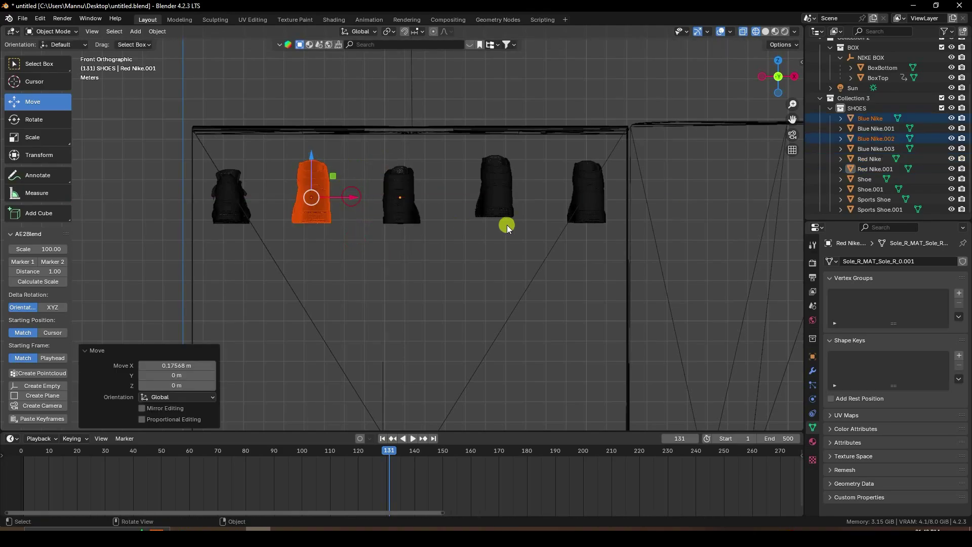
left_click_drag(505, 224, 457, 215)
scroll(620, 217, "down", 2)
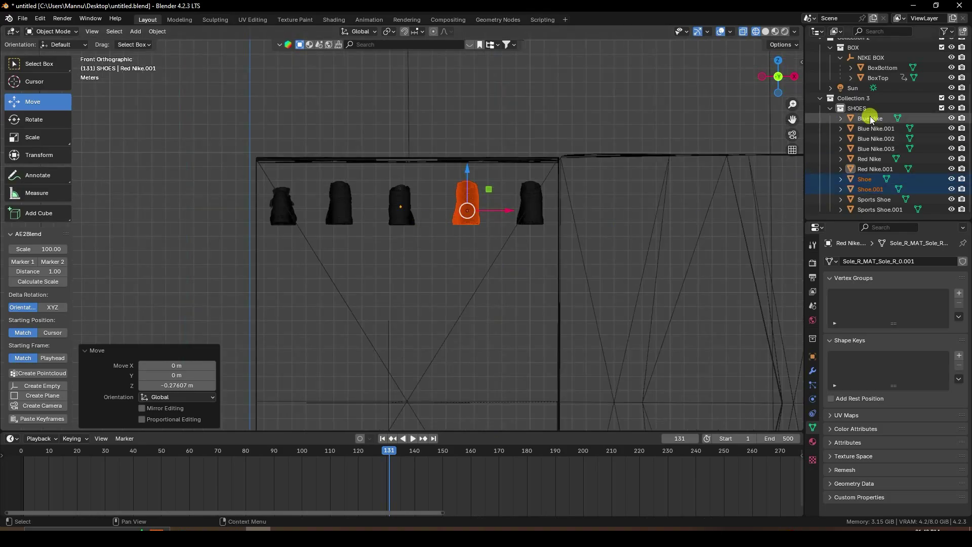
Step: Select all objects in the SHOES collection, duplicate them and move the copies about -6.18 m along Z as a second row
right_click(864, 109)
left_click(839, 116)
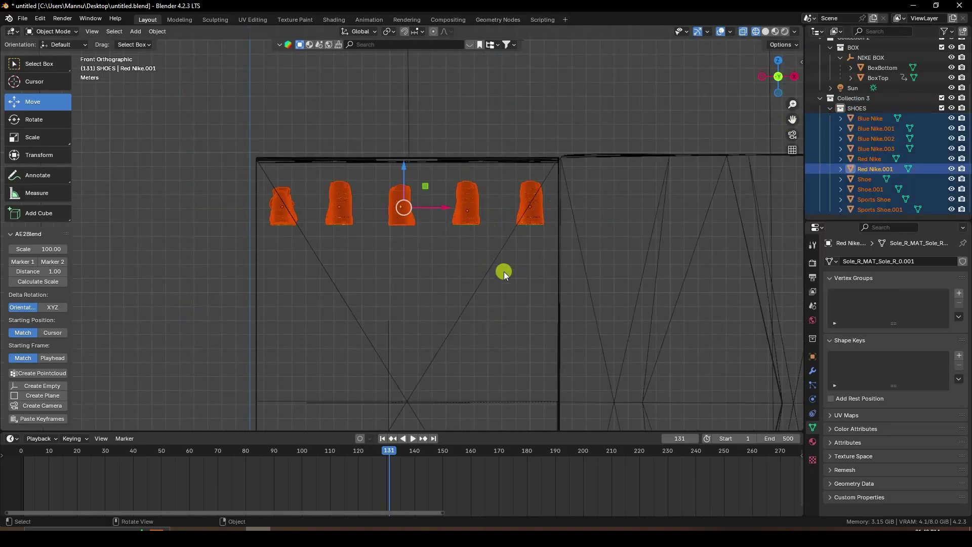
middle_click_drag(503, 272, 472, 222, "shift")
key("shift+d")
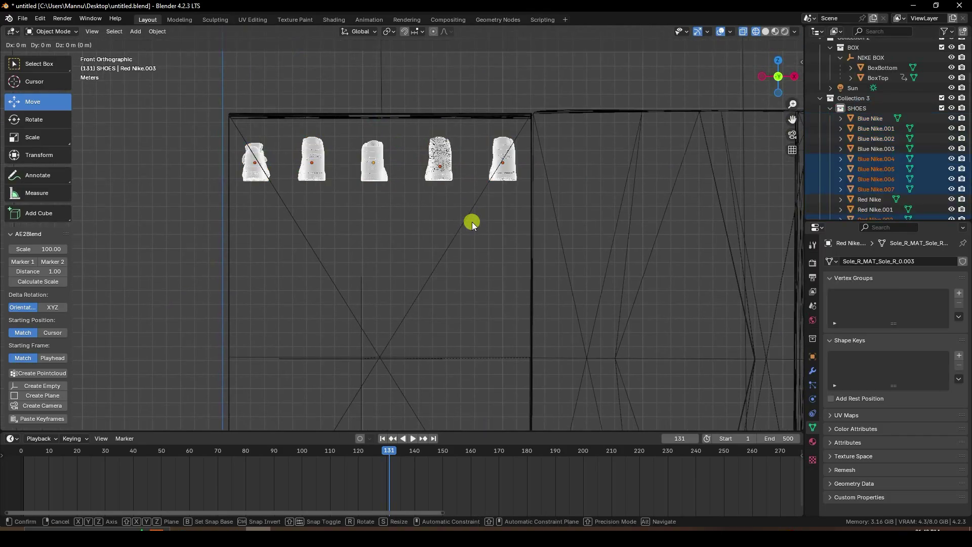
right_click(434, 202)
left_click_drag(377, 121, 375, 209)
Step: Duplicate all SHOES objects, move the copies about -12.4 m along Z below the existing rows, and nudge them up about 0.62 m
scroll(454, 274, "down", 2)
middle_click_drag(454, 275, 445, 222, "shift")
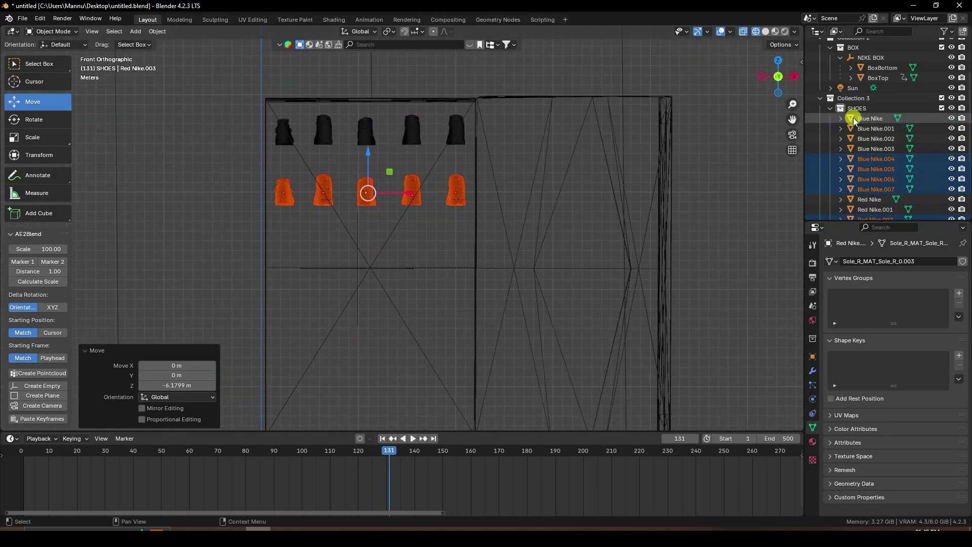
right_click(857, 112)
left_click(838, 116)
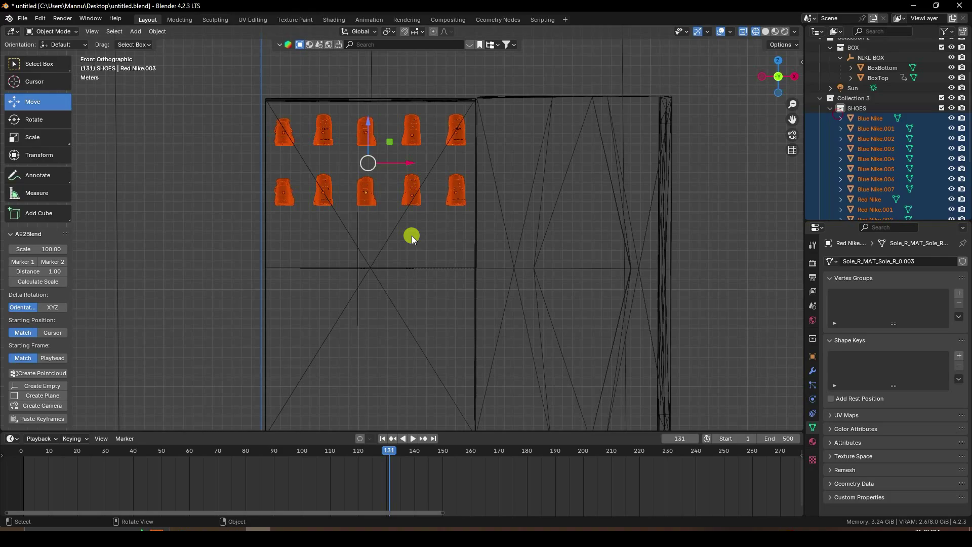
key("shift+d")
key("Escape")
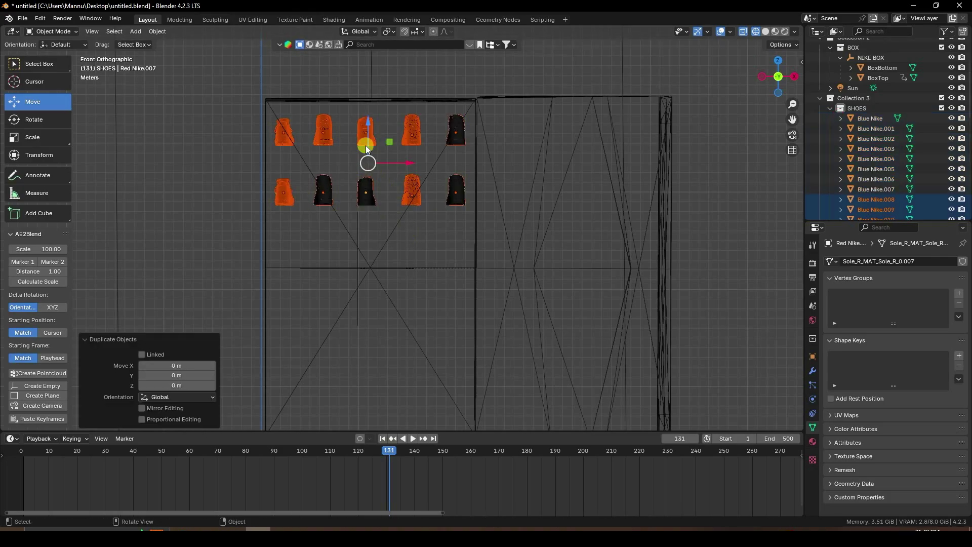
left_click_drag(368, 122, 365, 239)
middle_click_drag(386, 261, 364, 205, "shift")
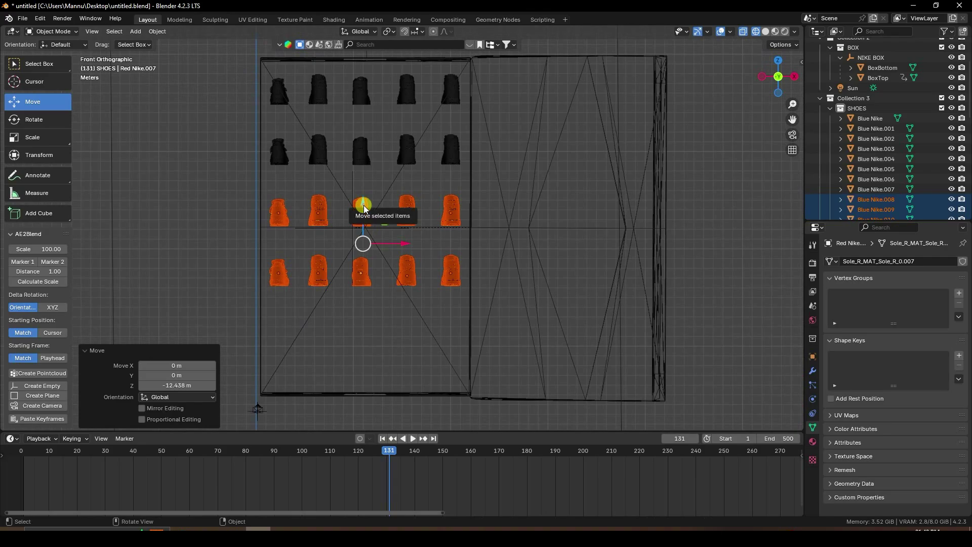
left_click_drag(364, 208, 363, 212)
left_click_drag(364, 202, 365, 205)
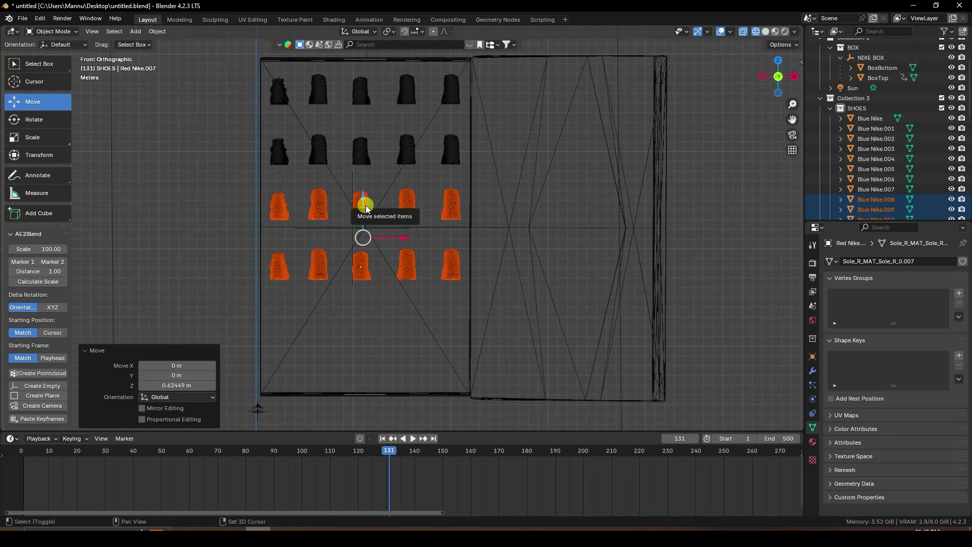
Step: Duplicate the two lower rows, move the copies about -10.6 m along Z to the box's lower end, and save the file
key("shift+d")
key("z")
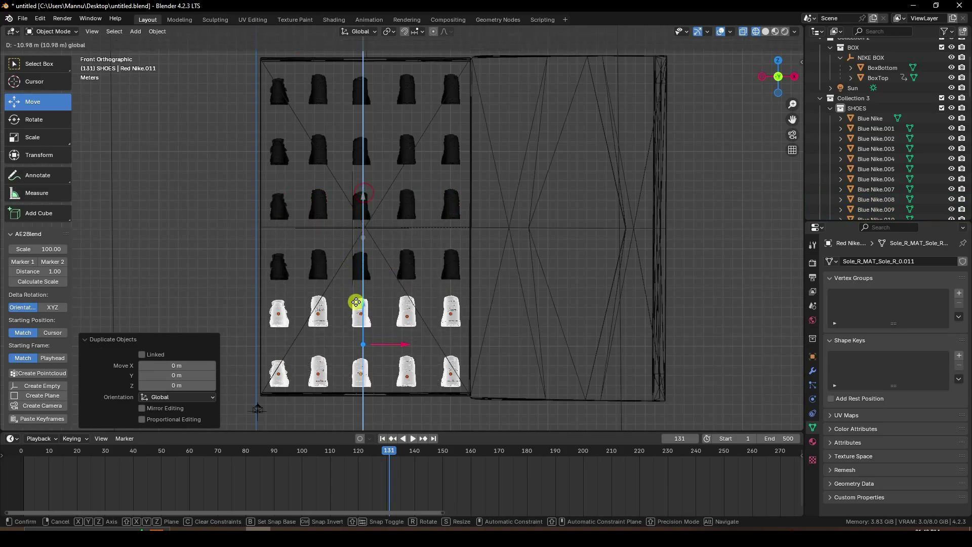
left_click(375, 269)
middle_click_drag(375, 269, 462, 256)
scroll(458, 260, "up", 6)
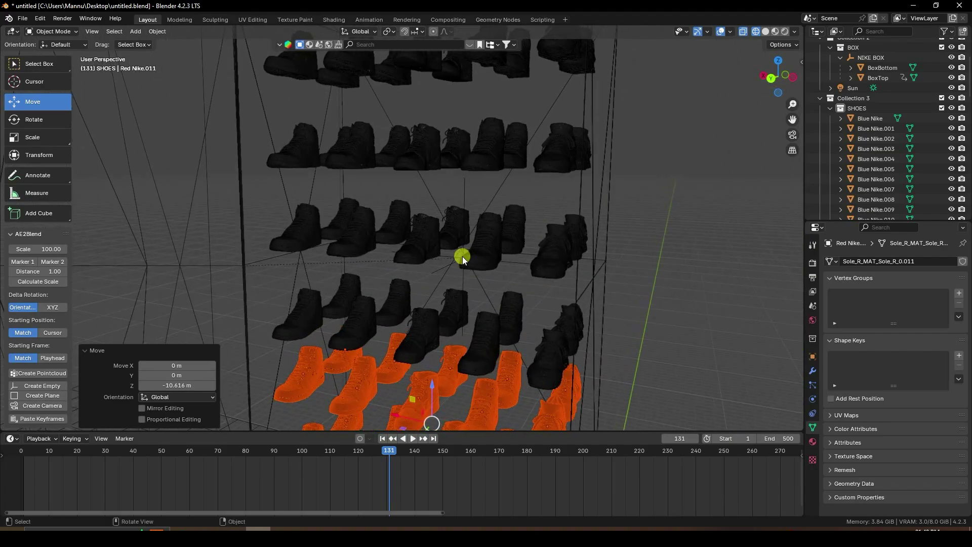
key("ctrl+s")
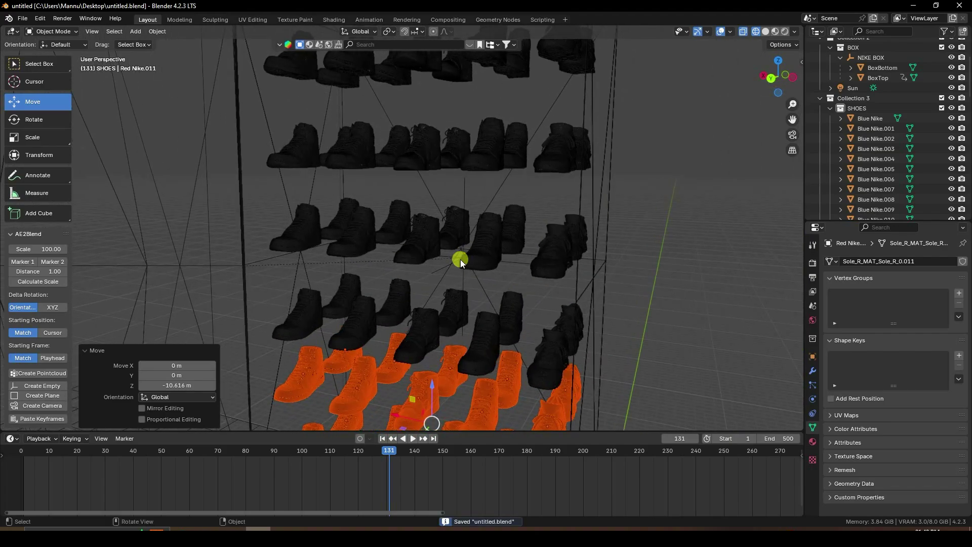
Step: Select BoxBottom and add Rigid Body physics to it
scroll(460, 259, "down", 5)
middle_click_drag(563, 205, 539, 95)
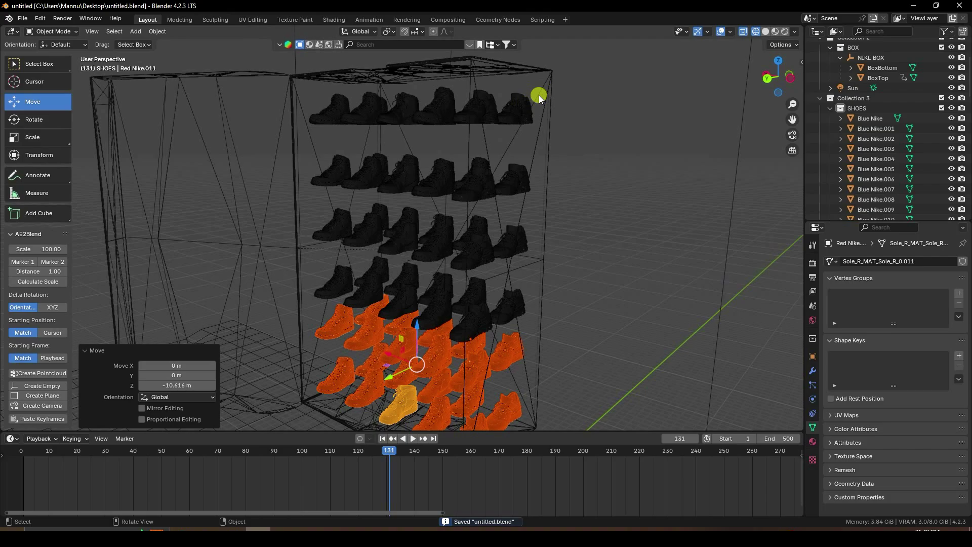
left_click(552, 83)
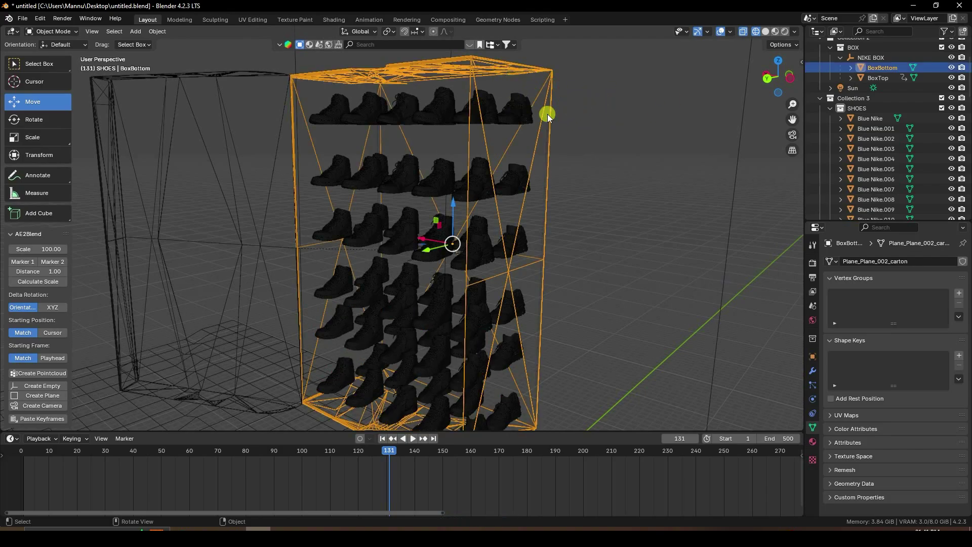
left_click(813, 398)
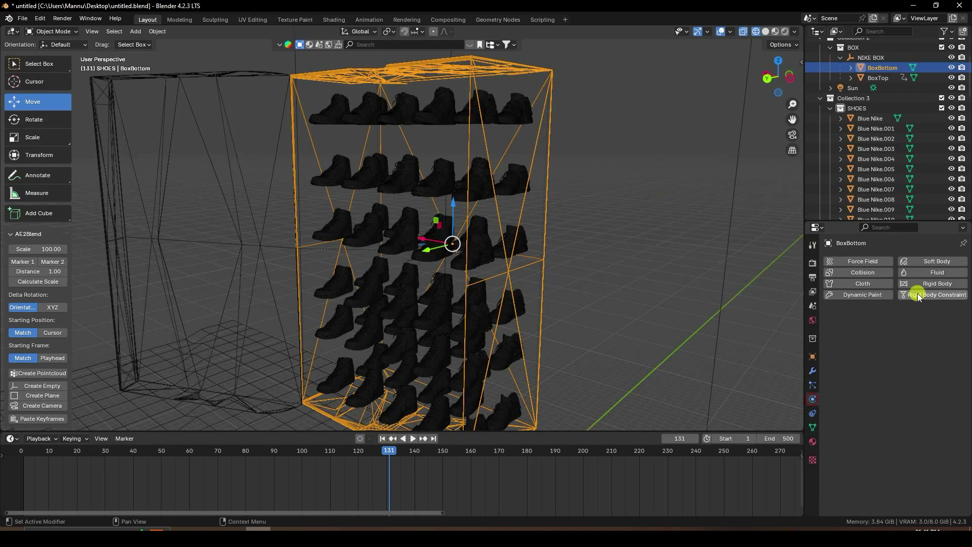
left_click(927, 282)
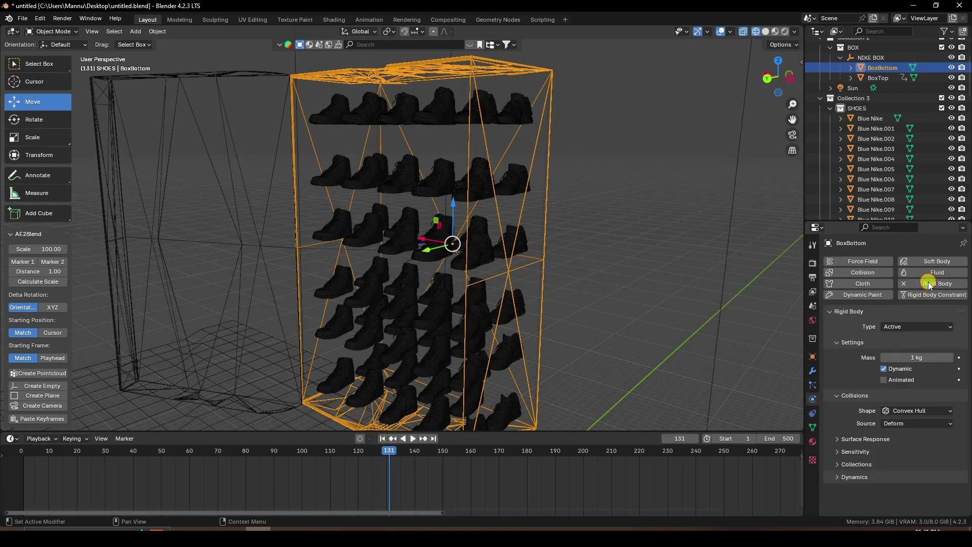
Step: Return to frame 1, switch to solid shading, and set BoxBottom's rigid body type to Passive
left_click(382, 438)
left_click(766, 32)
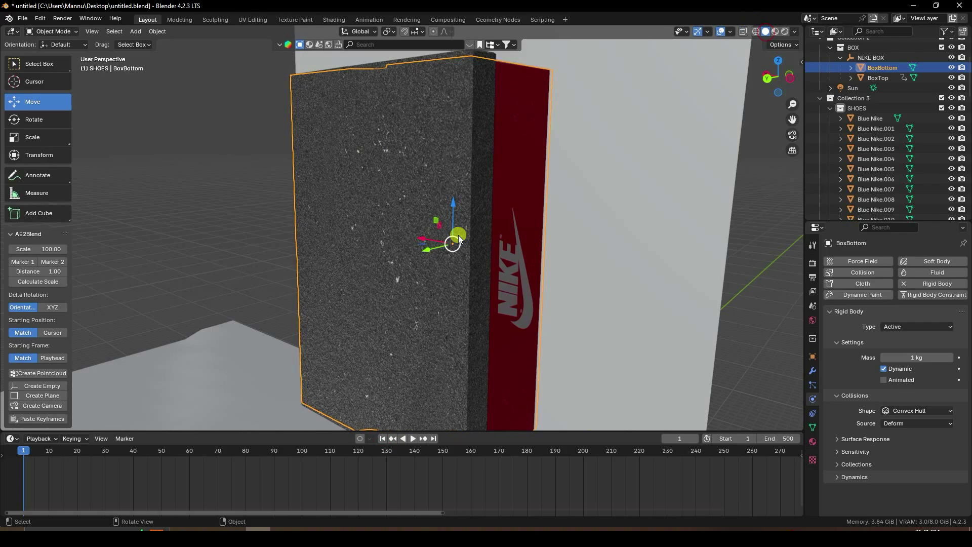
mouse_move(456, 231)
middle_mouse_down()
mouse_move(306, 242)
mouse_move(482, 255)
mouse_move(474, 247)
middle_mouse_up()
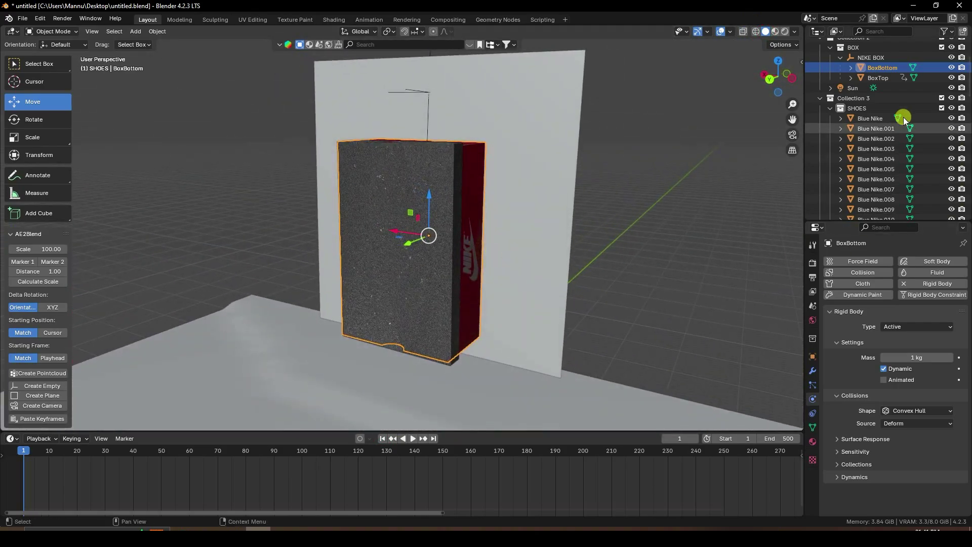
middle_click_drag(557, 238, 485, 254)
left_click(900, 325)
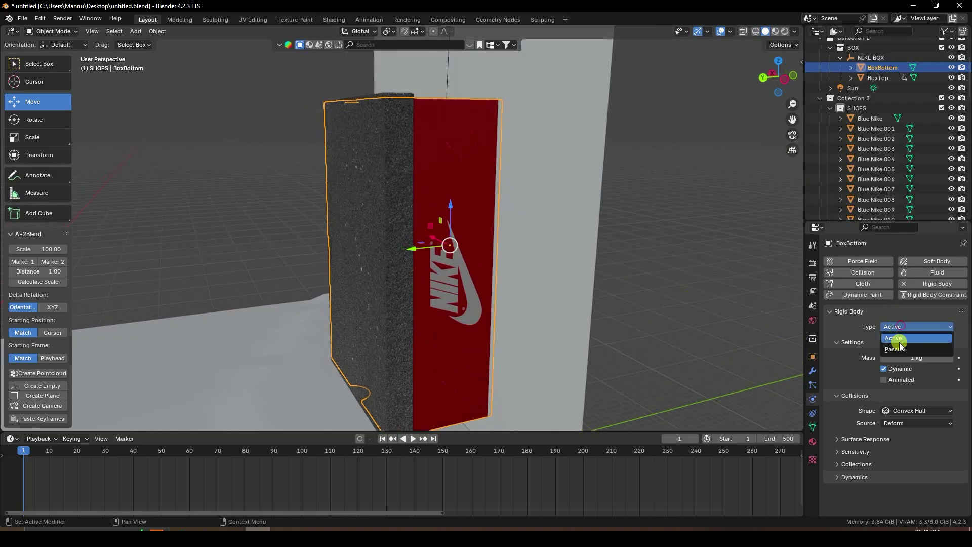
left_click(895, 350)
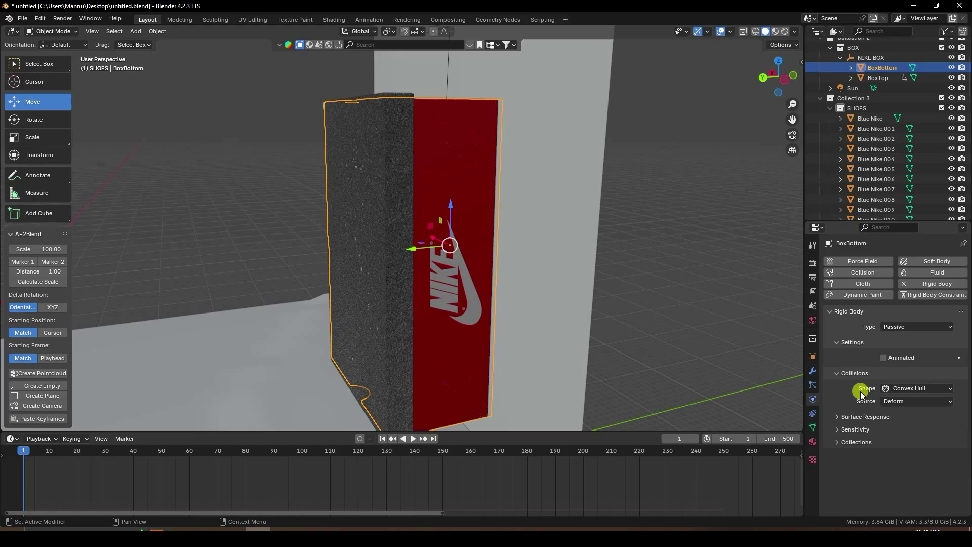
Step: Set BoxBottom's rigid body collision shape to Mesh, with friction 0.1 and bounciness 0.2
left_click(905, 388)
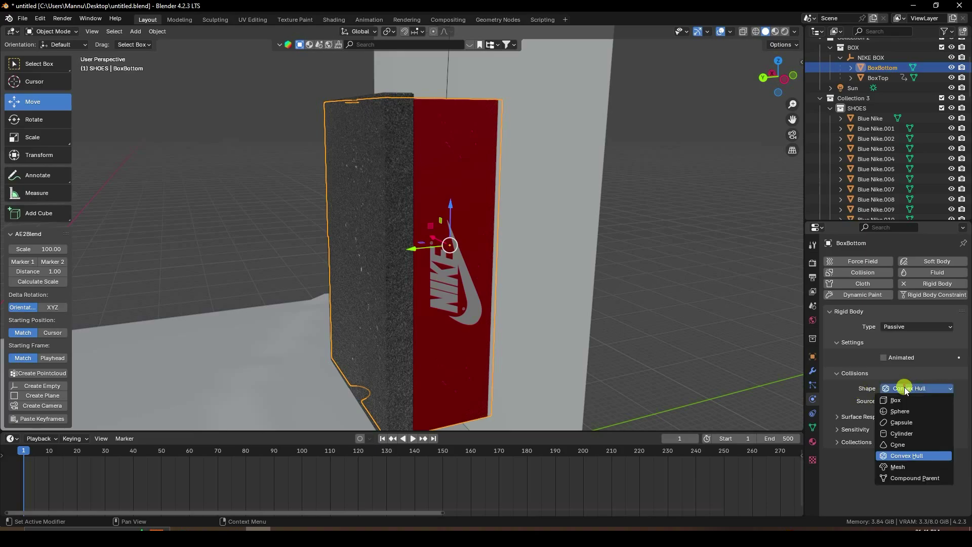
left_click(901, 467)
left_click(838, 429)
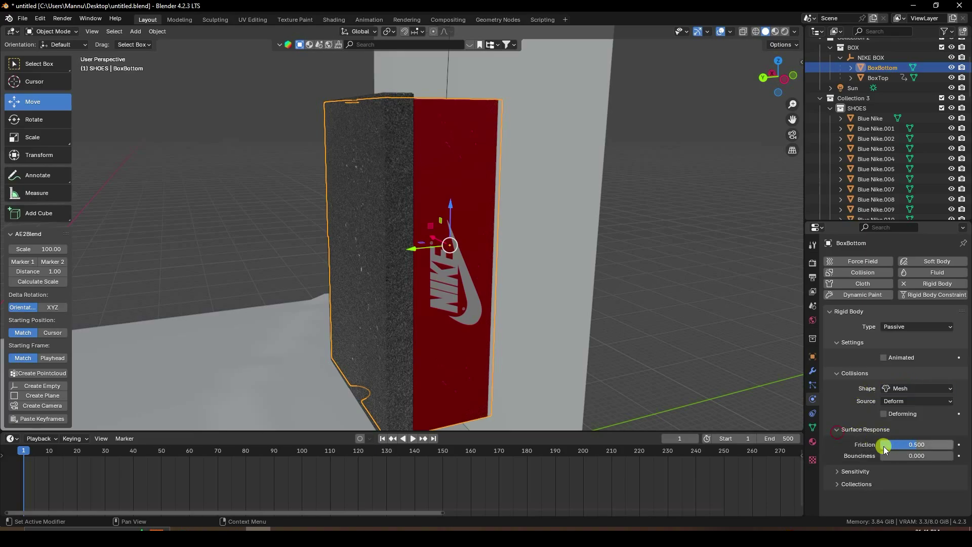
left_click(916, 445)
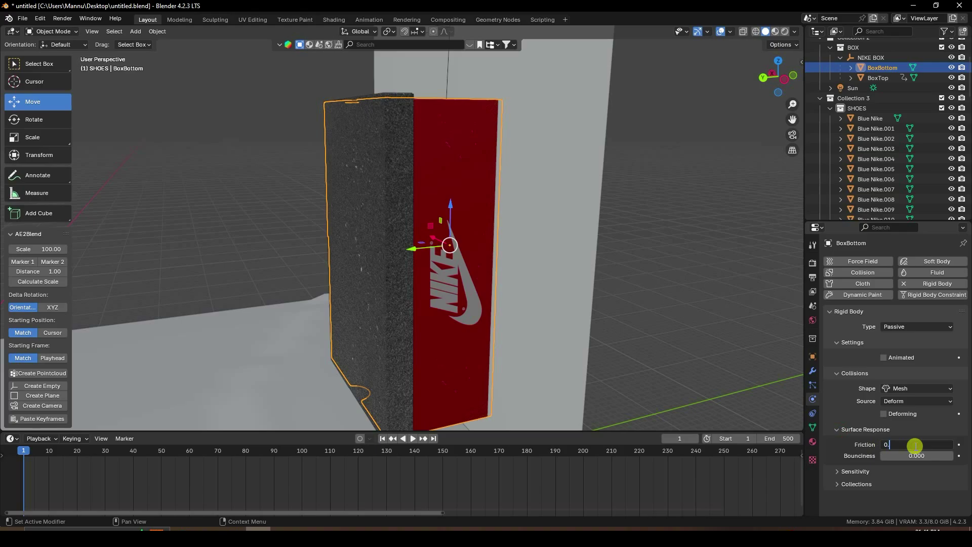
type("0.1")
left_click(905, 451)
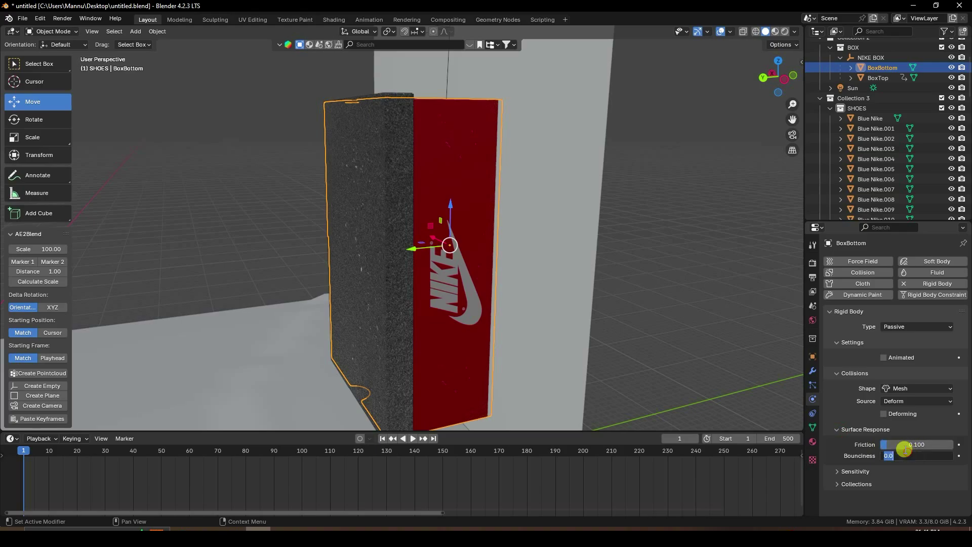
key("Return")
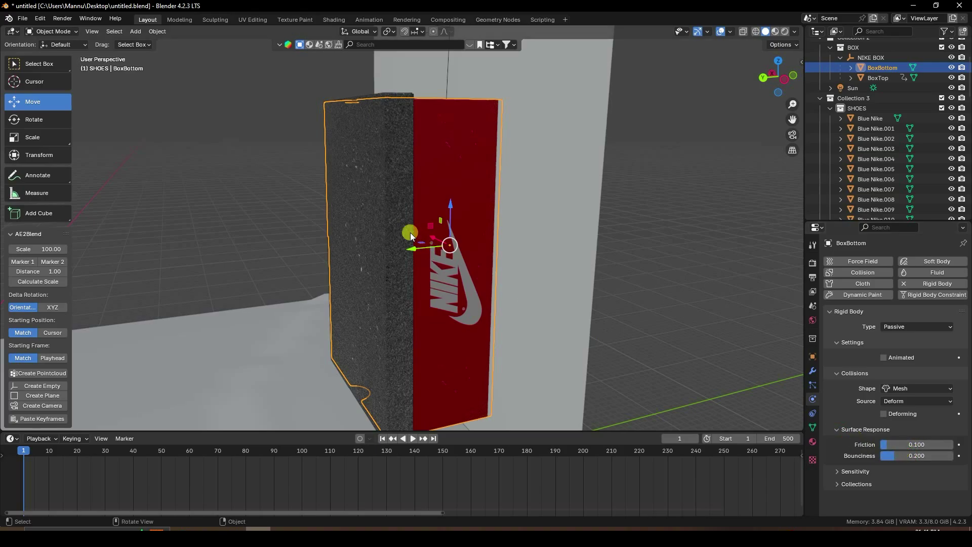
Step: Select BoxTop, add Rigid Body physics to it, and set its type to Passive
left_click(379, 176)
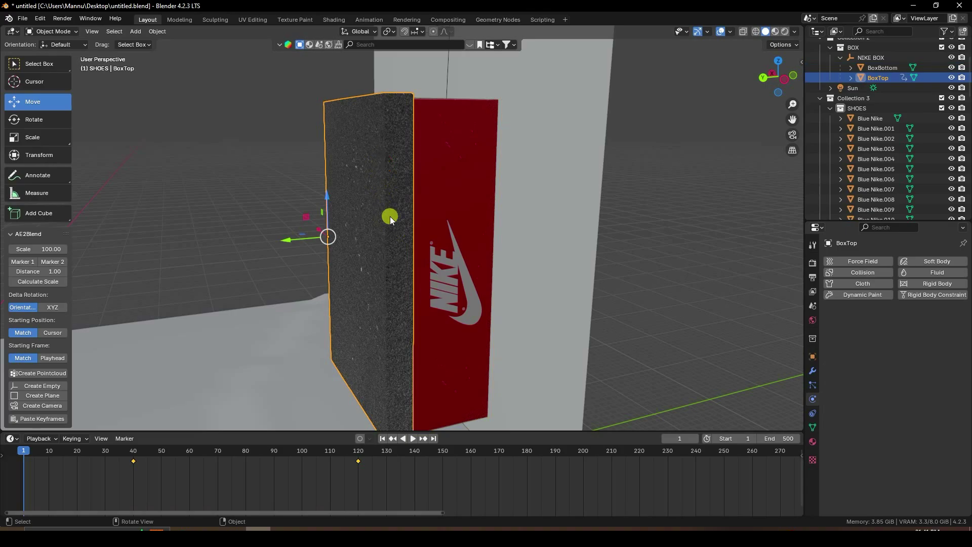
left_click(918, 284)
left_click(896, 327)
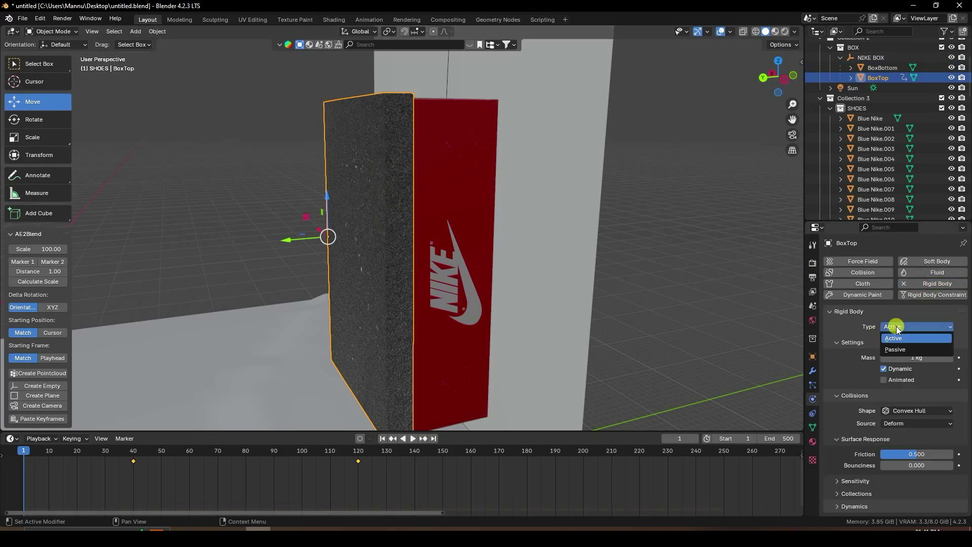
left_click(895, 349)
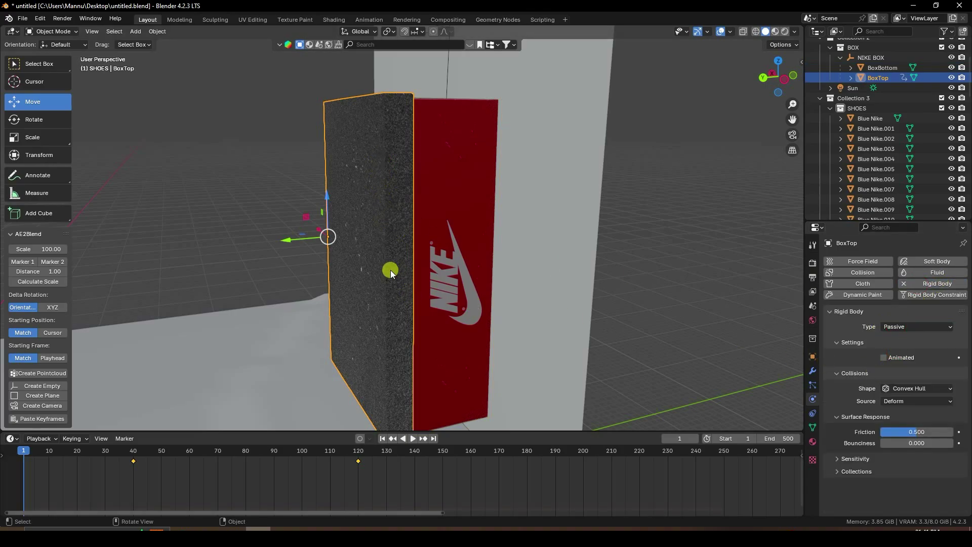
Step: Make BoxTop's rigid body Animated with a Mesh collision shape, friction 0.2 and bounciness 0.2, and save the file
scroll(390, 269, "up", 2)
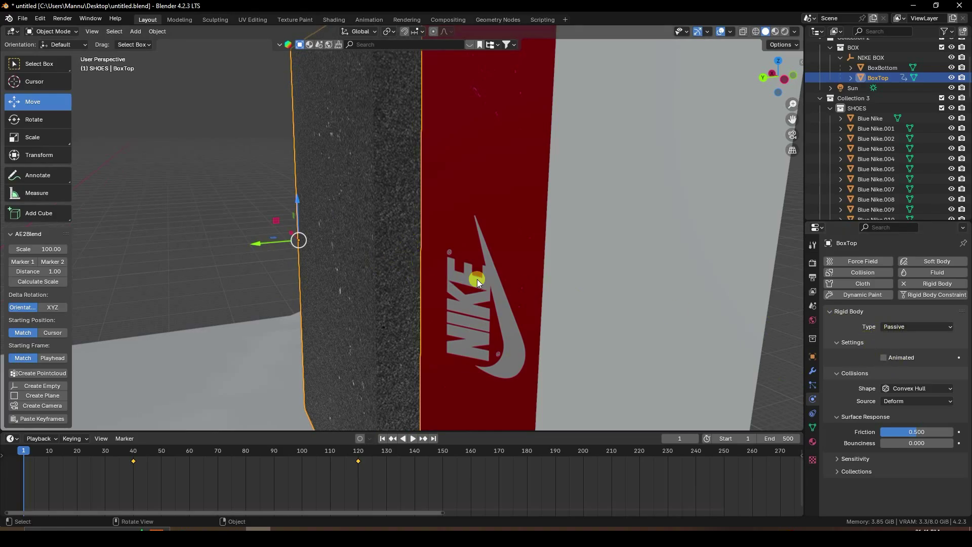
left_click(883, 358)
left_click(910, 388)
left_click(898, 467)
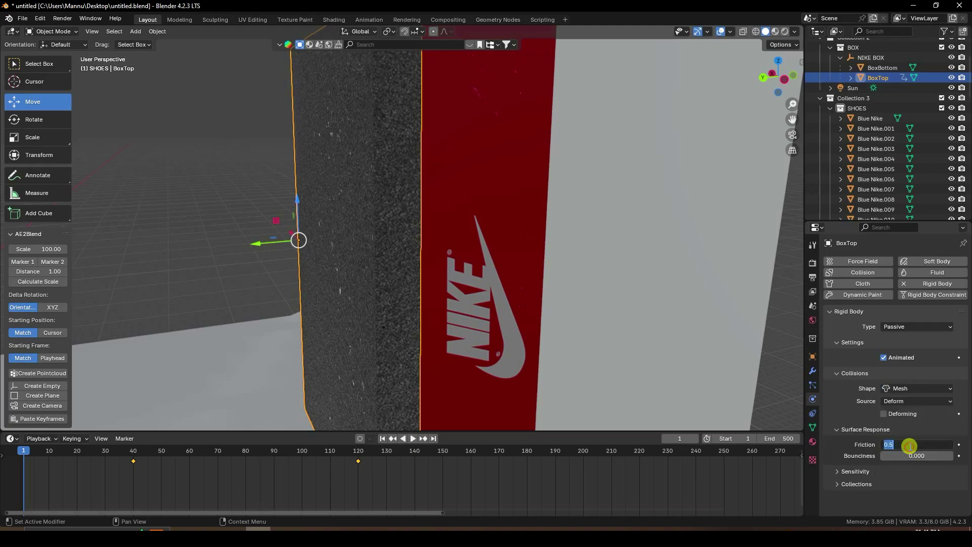
left_click(909, 445)
key("Return")
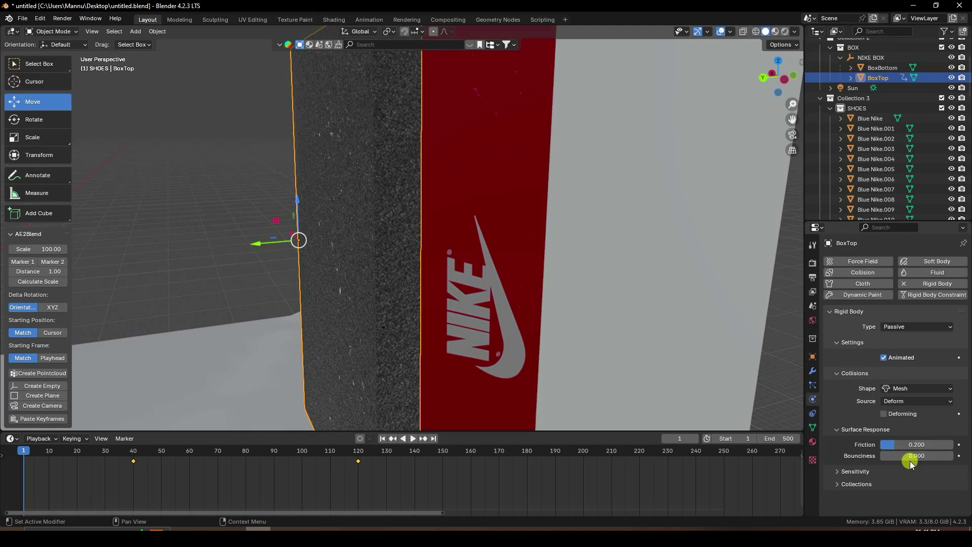
left_click(913, 451)
type("0.2")
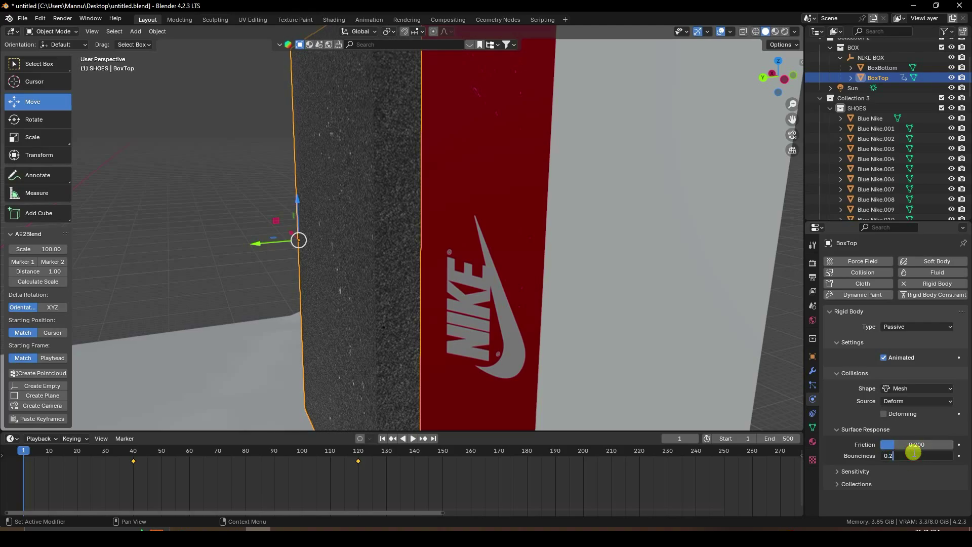
key("Return")
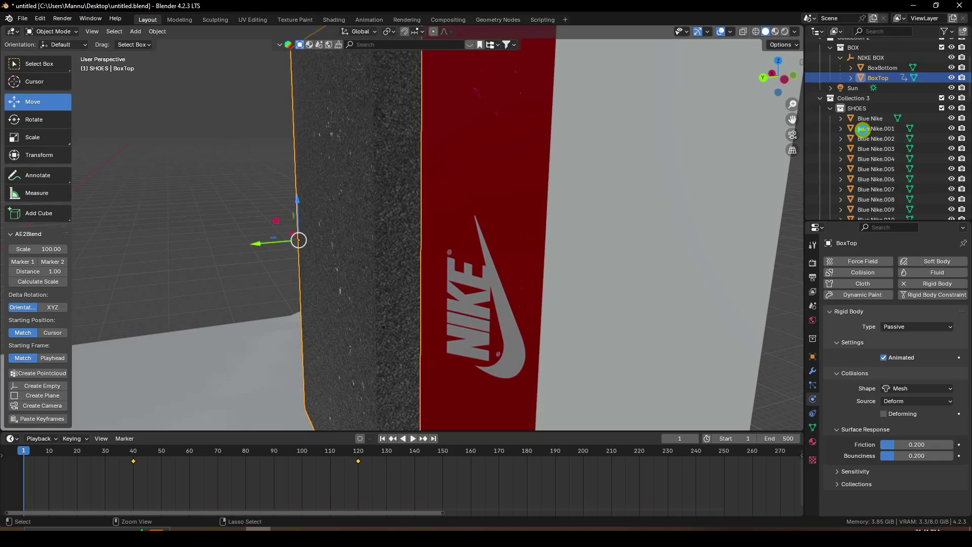
key("ctrl+s")
Step: Add Rigid Body physics to the Blue Nike shoe, keeping Convex Hull as its collision shape
left_click(867, 117)
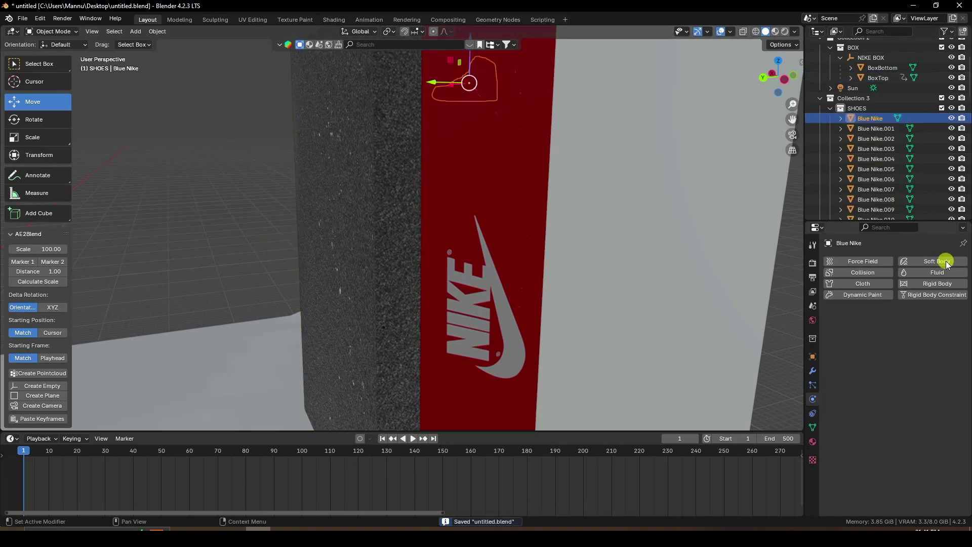
left_click(926, 281)
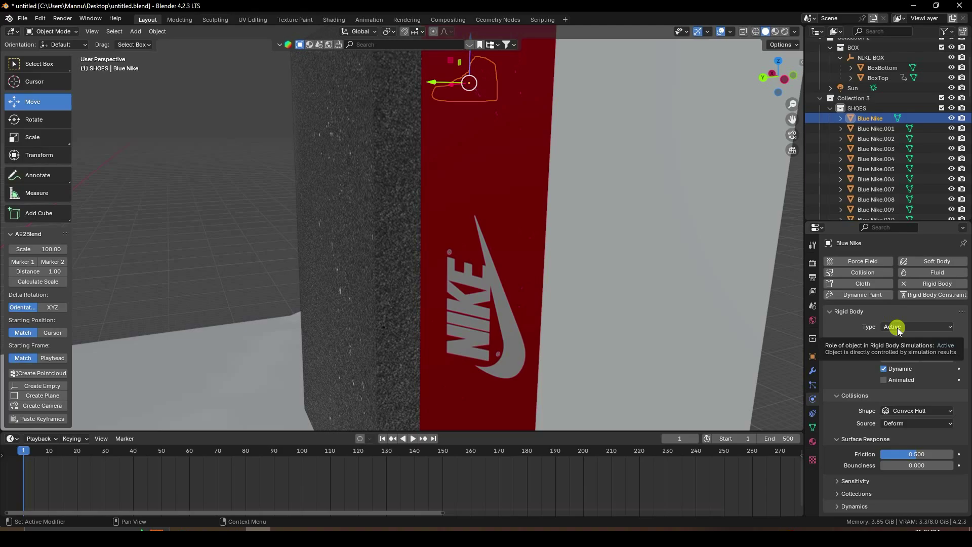
left_click(894, 411)
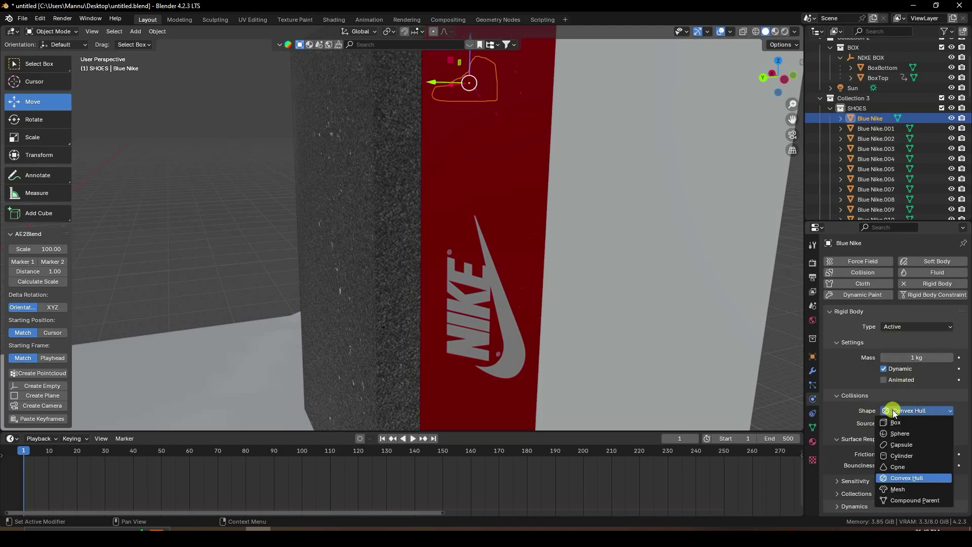
left_click(914, 477)
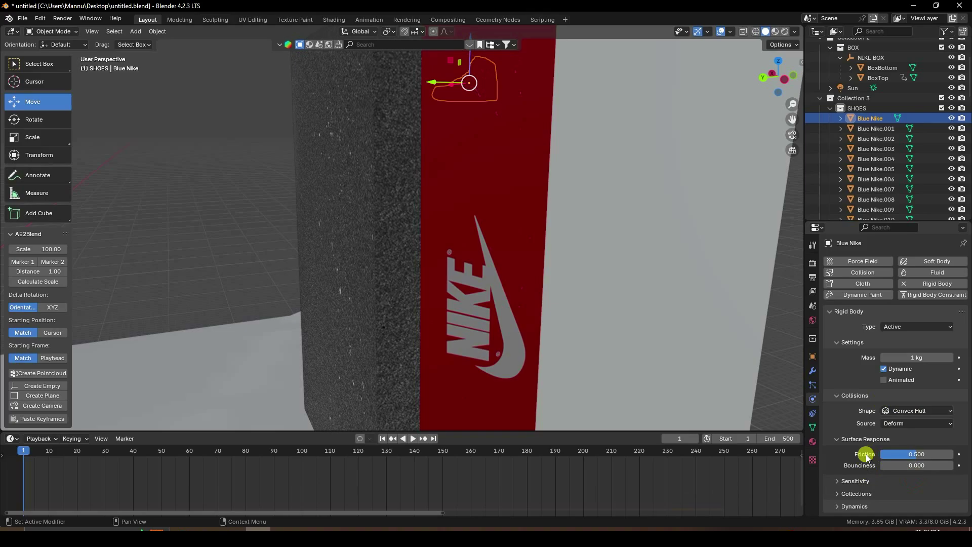
Step: Set both the friction and the bounciness of Blue Nike's rigid body to 0.2
left_click(906, 454)
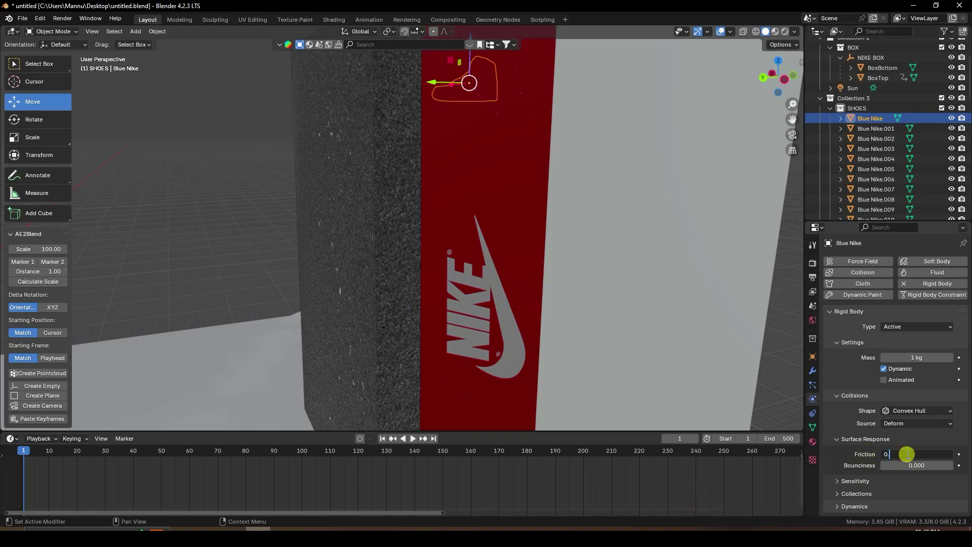
type("0.2")
key("Return")
left_click(900, 461)
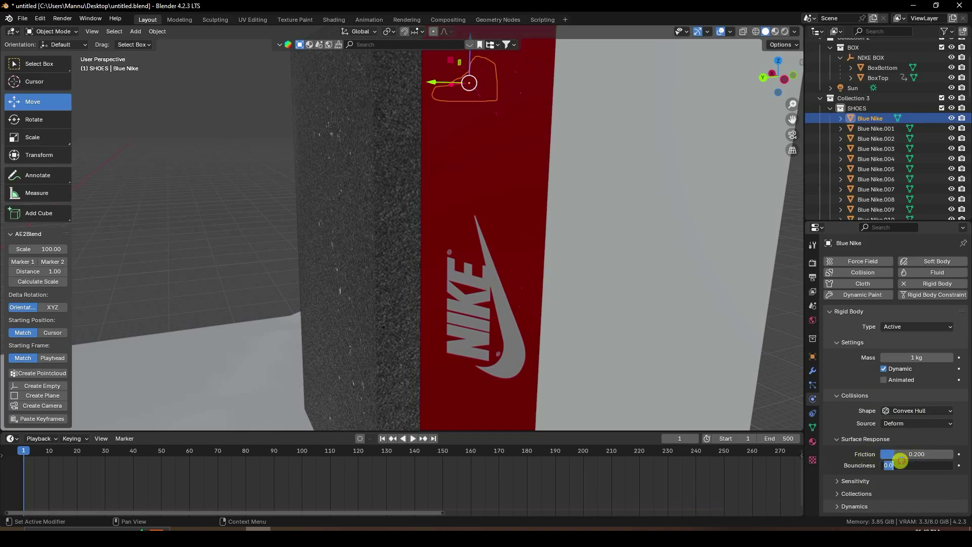
key("Return")
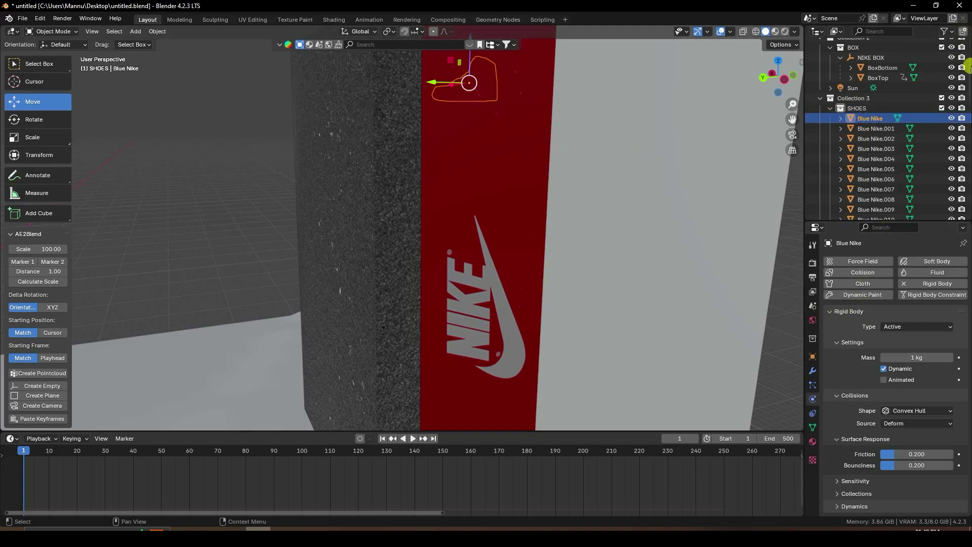
Step: Extend the selection from Blue Nike through Sports Shoe.011 and copy the active shoe's rigid body settings to all of them
left_click_drag(968, 87, 961, 184)
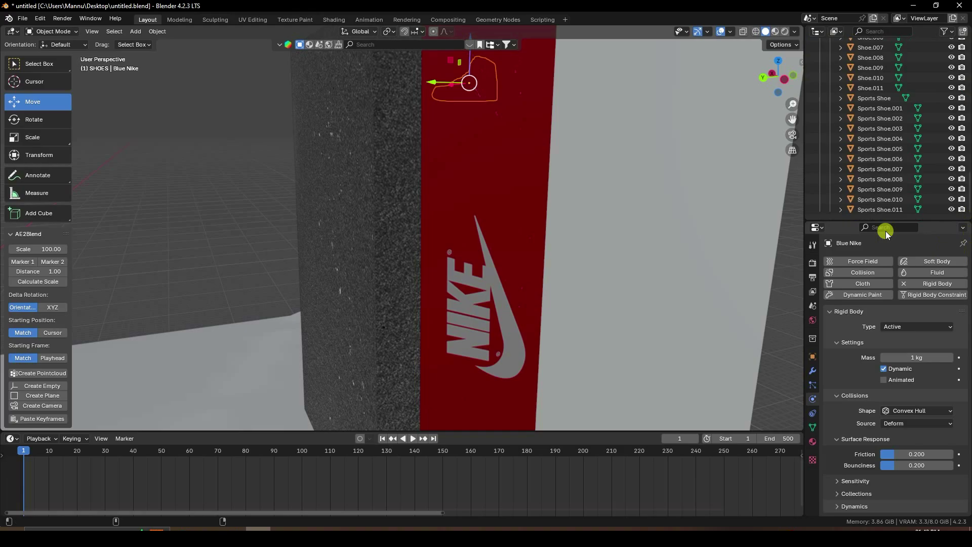
left_click(881, 210, "shift")
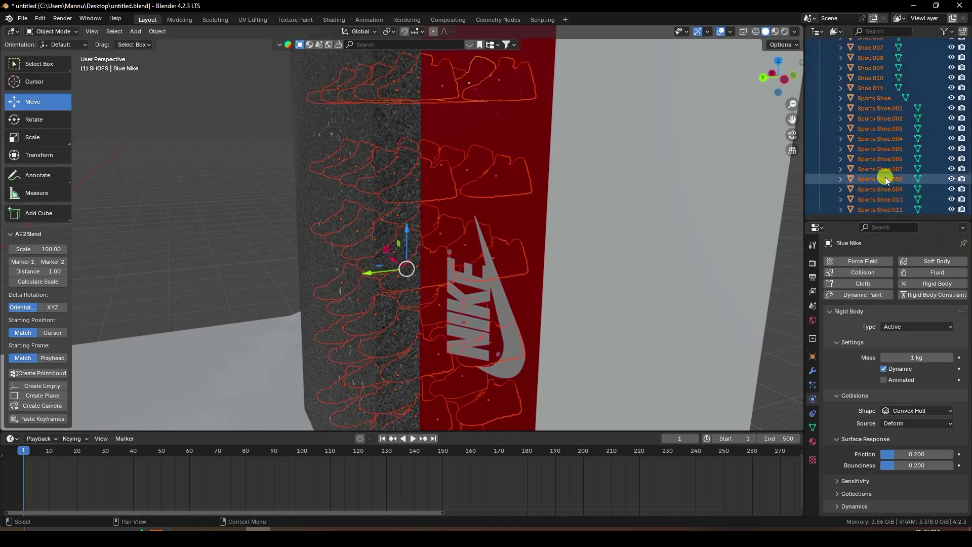
left_click(157, 32)
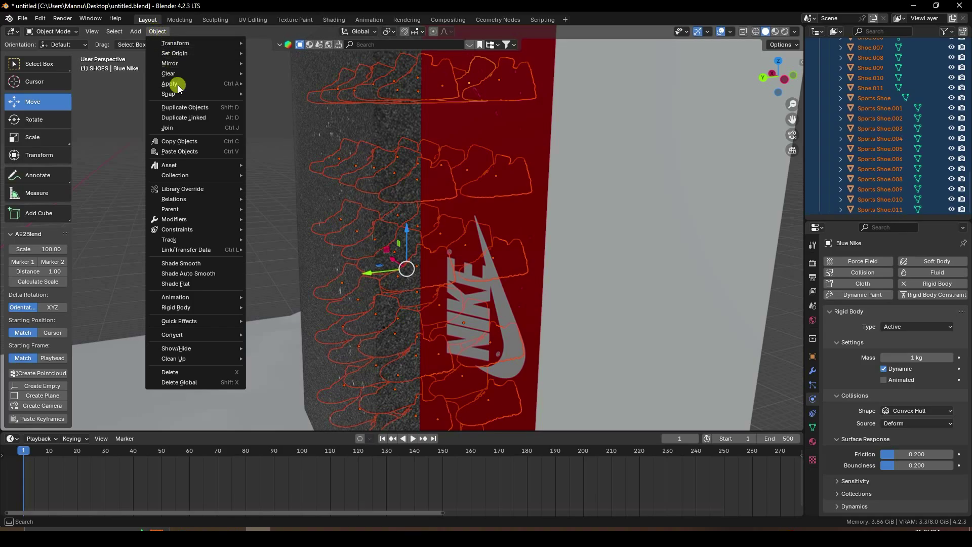
mouse_move(176, 308)
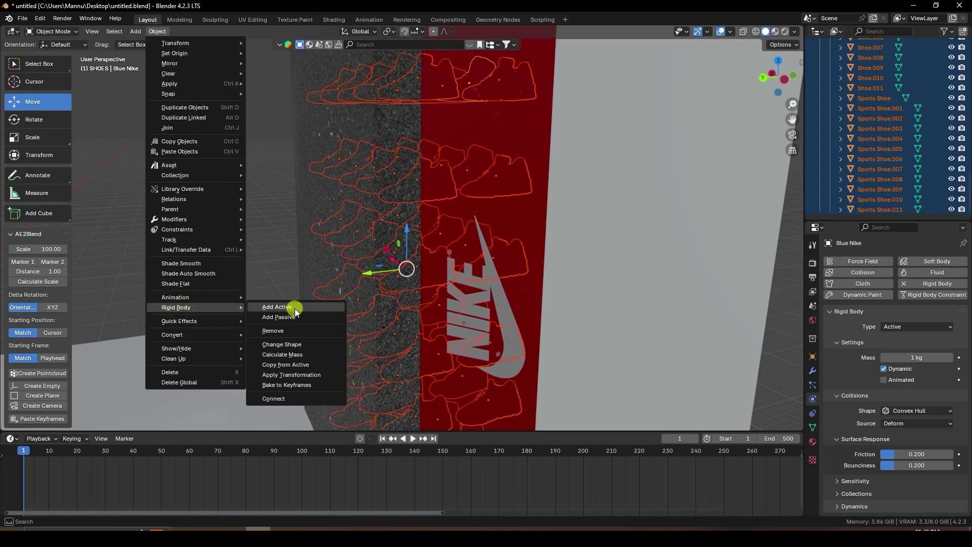
left_click(300, 363)
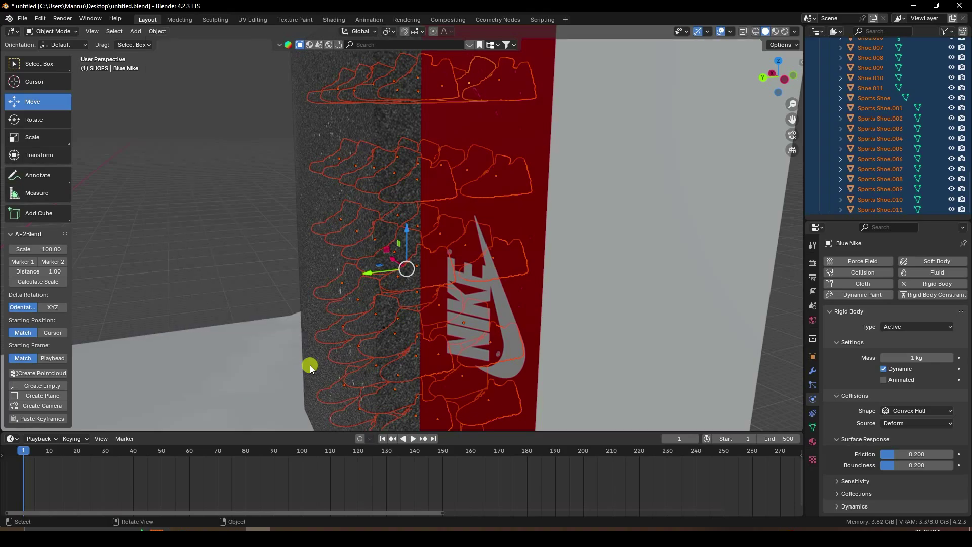
Step: Check the rigid body physics settings on several of the copied Shoe and Sports Shoe objects
scroll(381, 296, "down", 5)
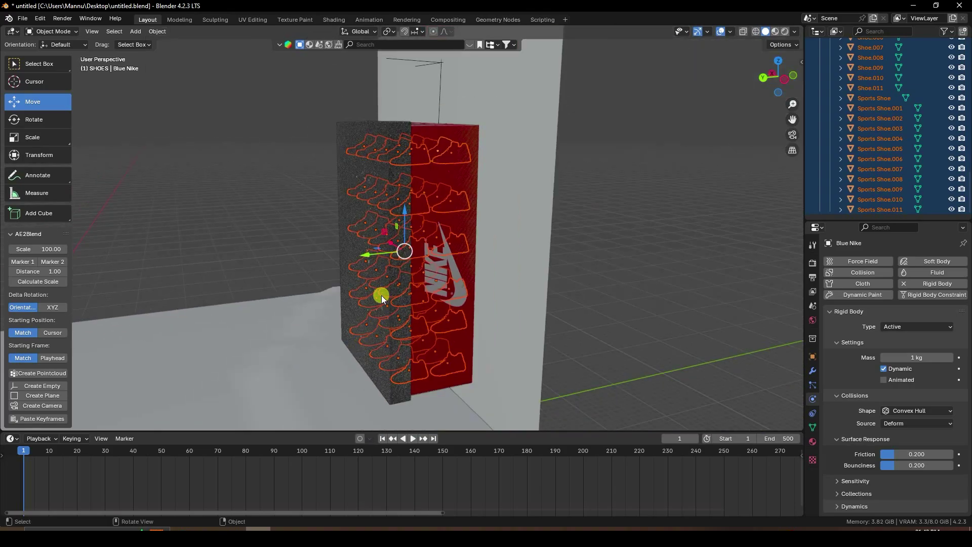
left_click(869, 119)
left_click(872, 109)
left_click(873, 138)
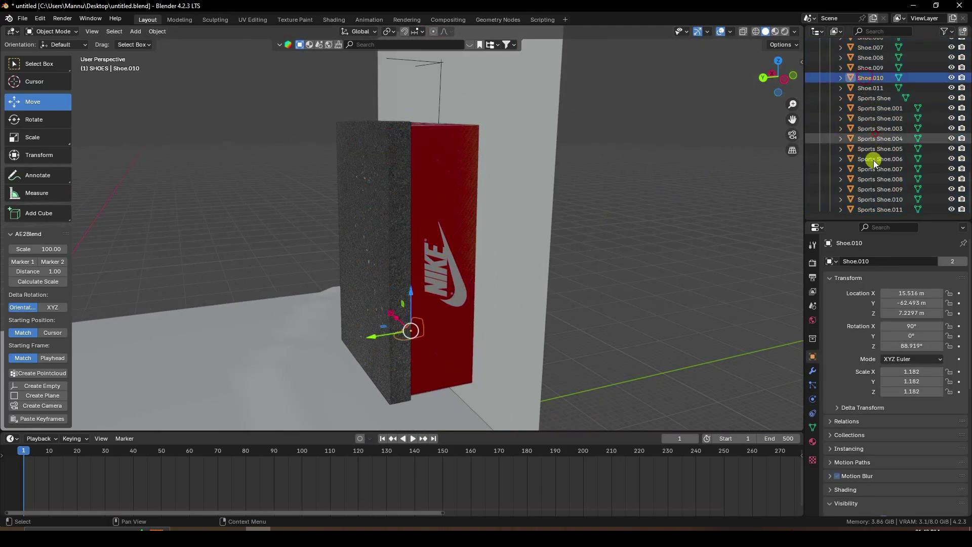
left_click(873, 169)
left_click(813, 399)
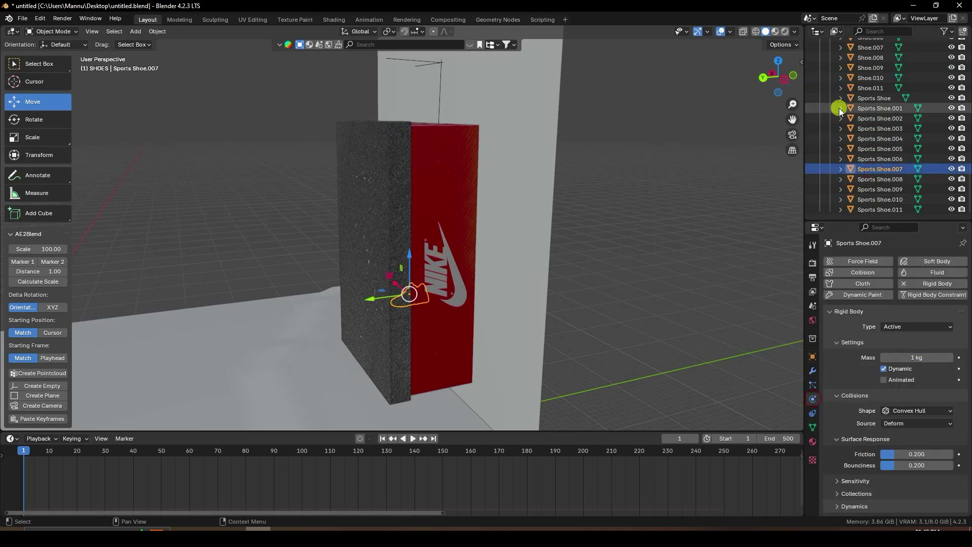
left_click(871, 59)
left_click(877, 158)
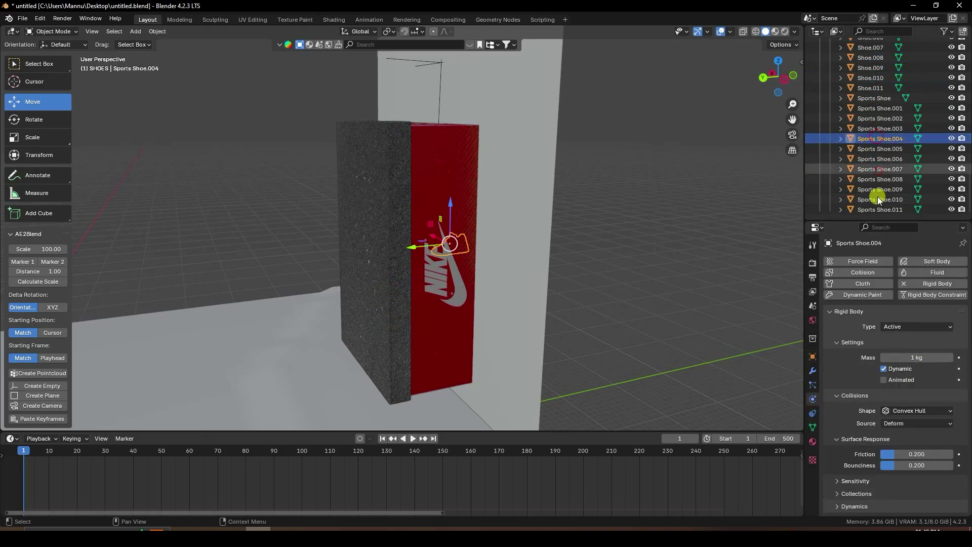
left_click(877, 200)
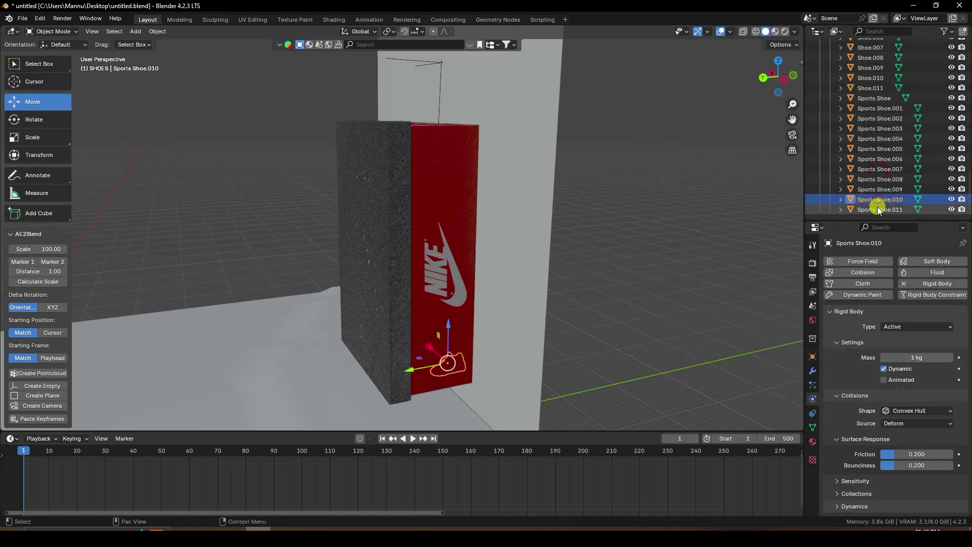
Step: Set the scene's Rigid Body World cache to start at frame 40 and end at frame 500, and bake the simulation
left_click(812, 305)
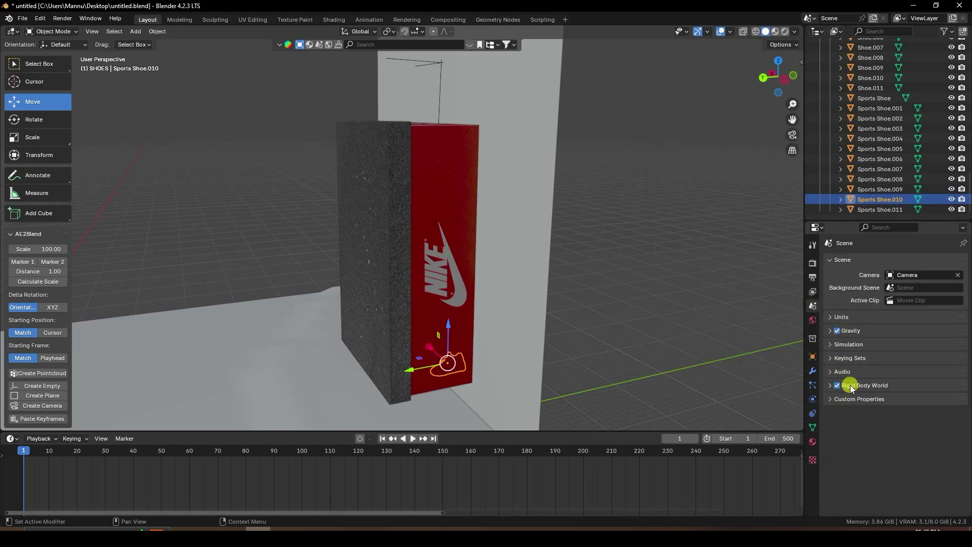
left_click(826, 387)
scroll(861, 435, "down", 6)
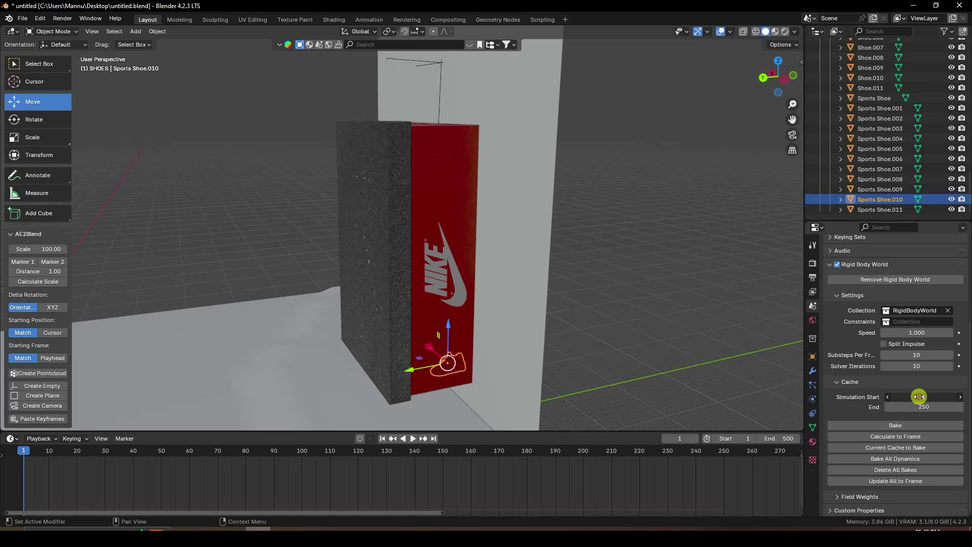
key("Return")
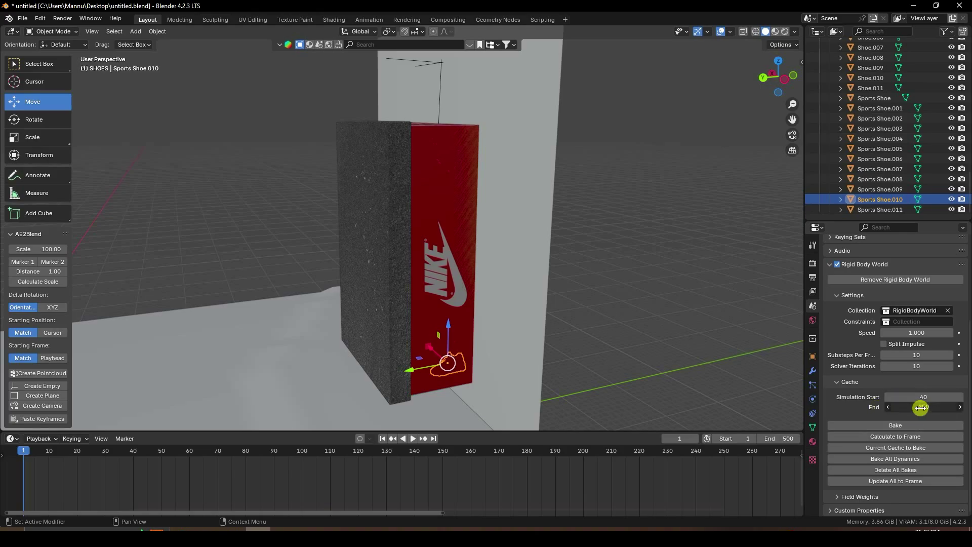
left_click(924, 408)
key("Return")
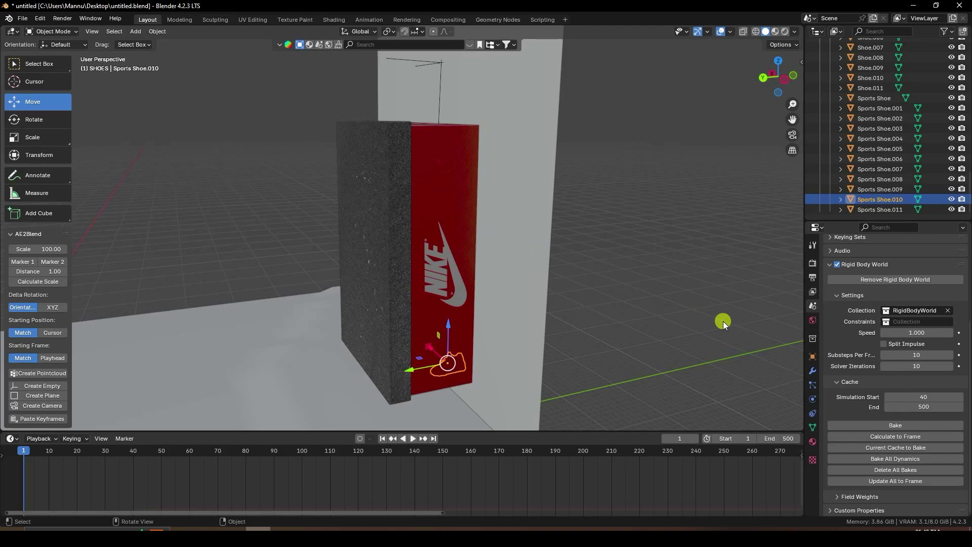
left_click(895, 425)
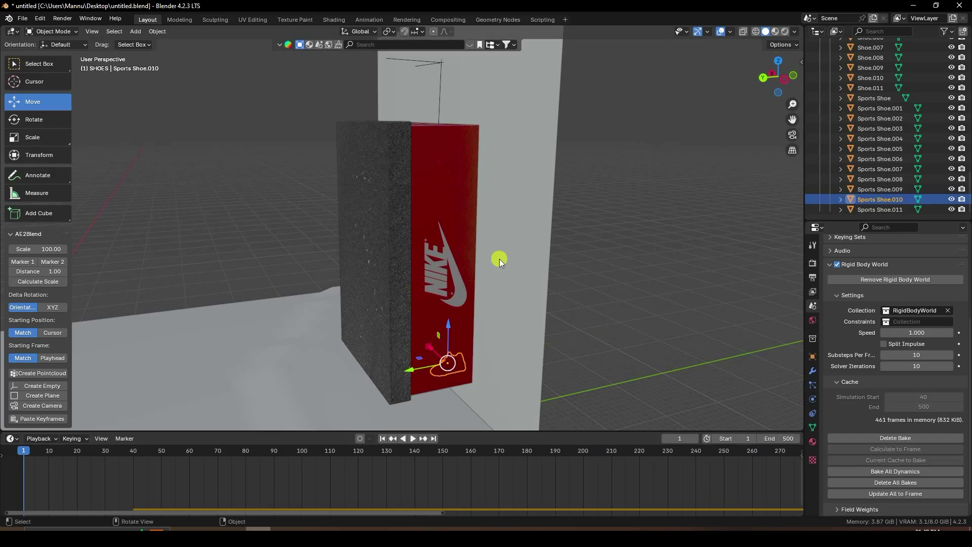
Step: Play back the baked shoe simulation through the camera, return to frame 1, and delete the bake
key("KP_0")
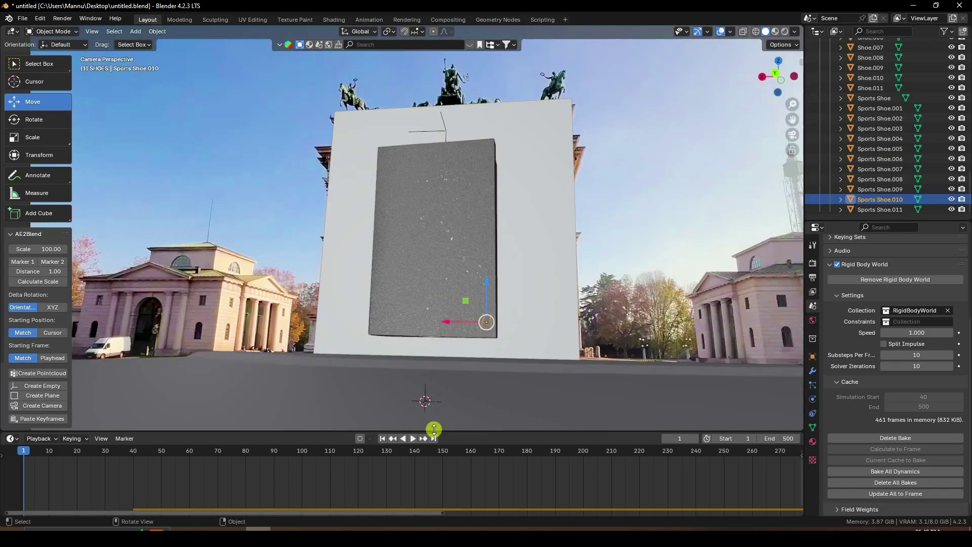
left_click(414, 438)
left_click(684, 274)
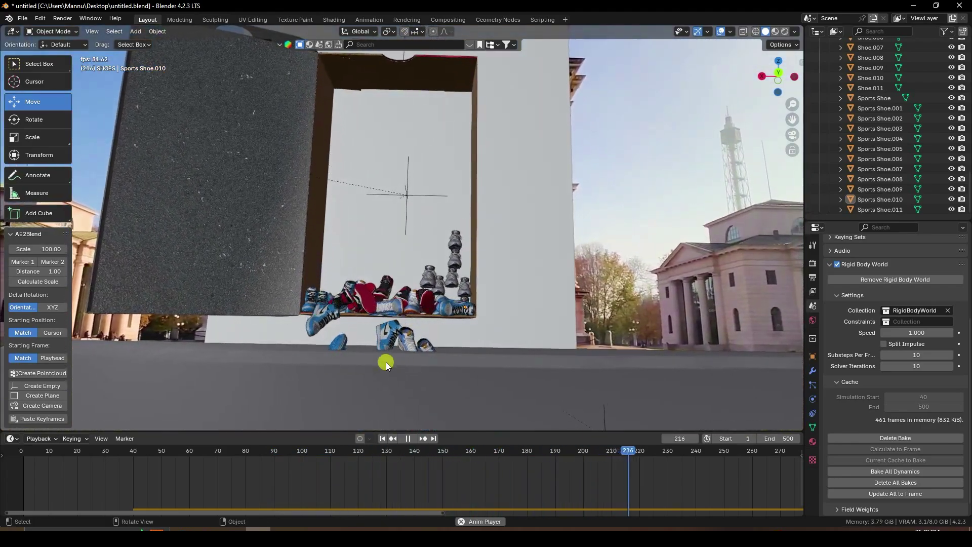
left_click(408, 438)
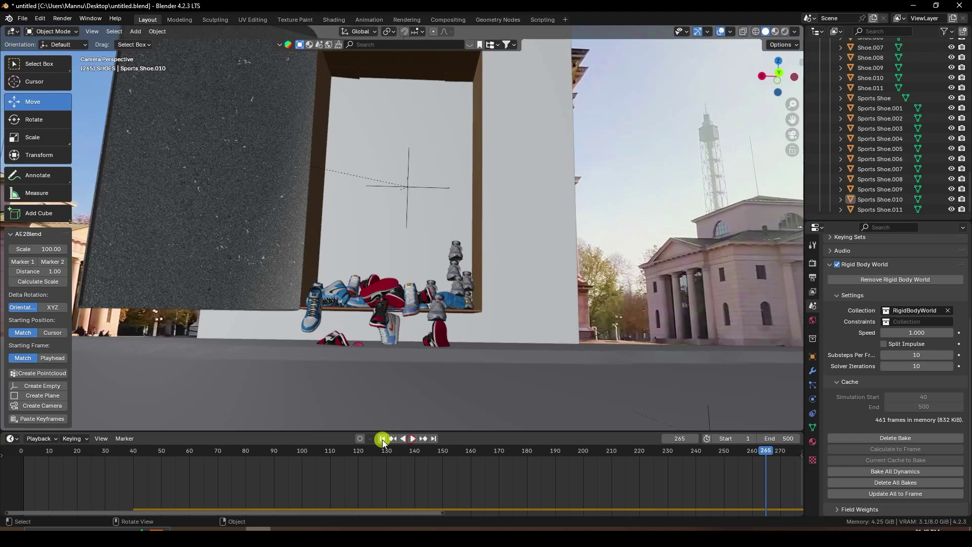
left_click(382, 438)
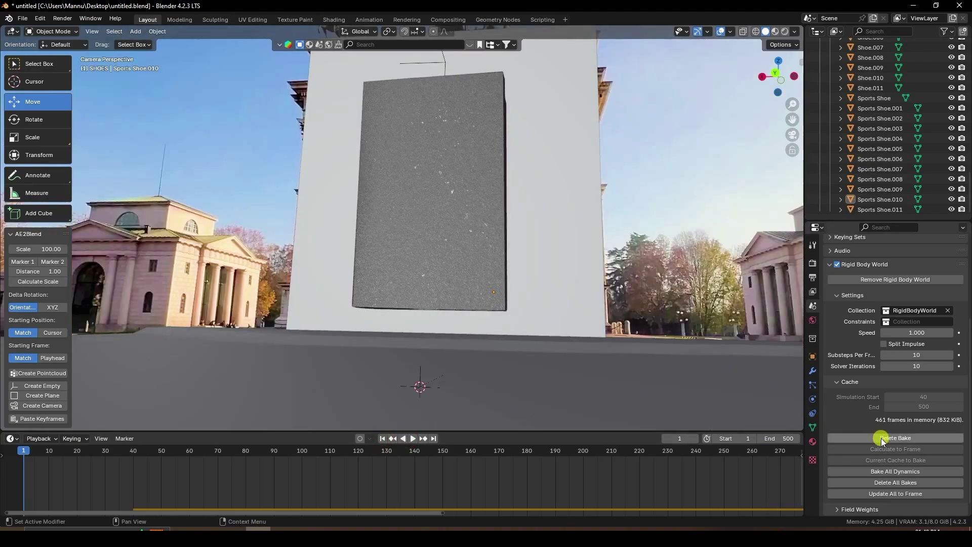
left_click(896, 438)
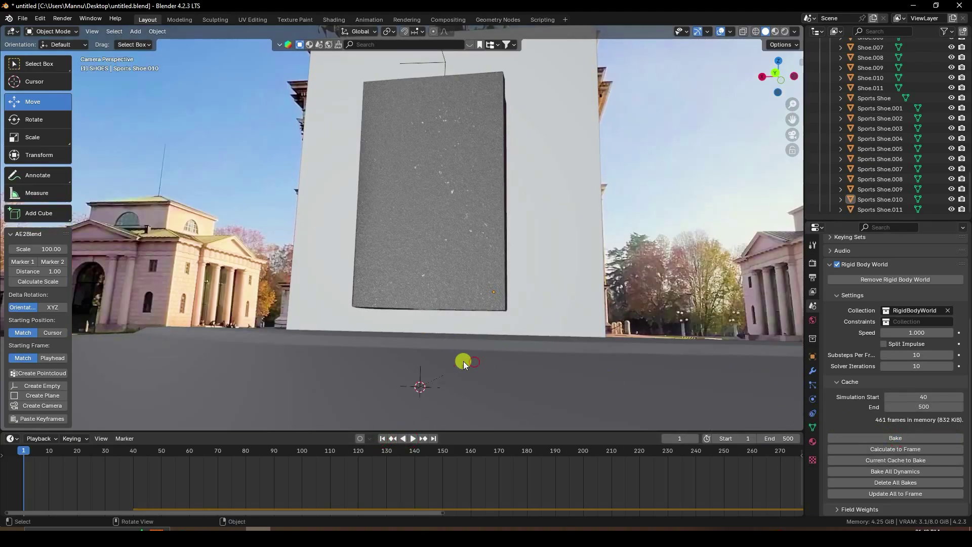
Step: Shade the ground plane smooth
left_click(442, 357)
right_click(365, 343)
left_click(367, 313)
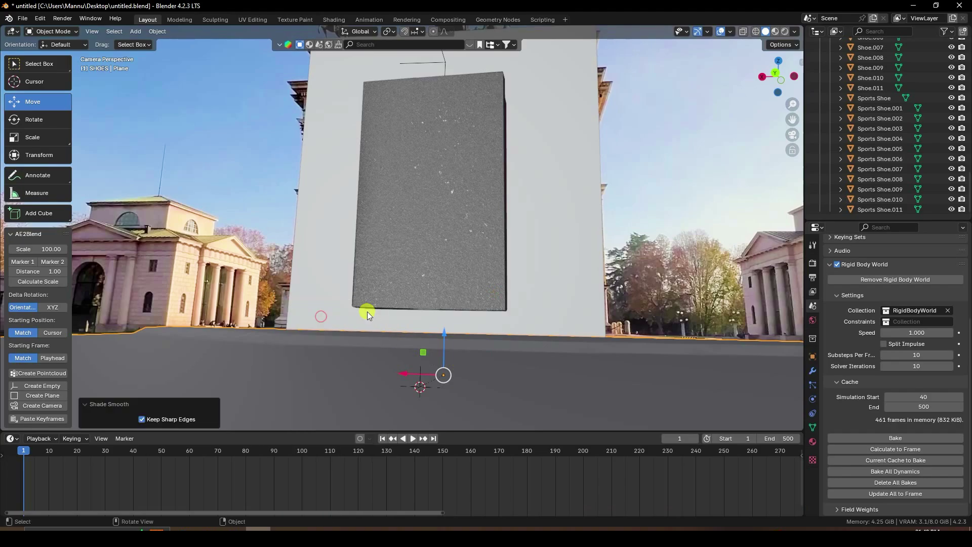
Step: Give the ground plane a passive rigid body with a bounciness of 0.1
scroll(384, 308, "down", 3)
middle_click_drag(399, 305, 370, 331)
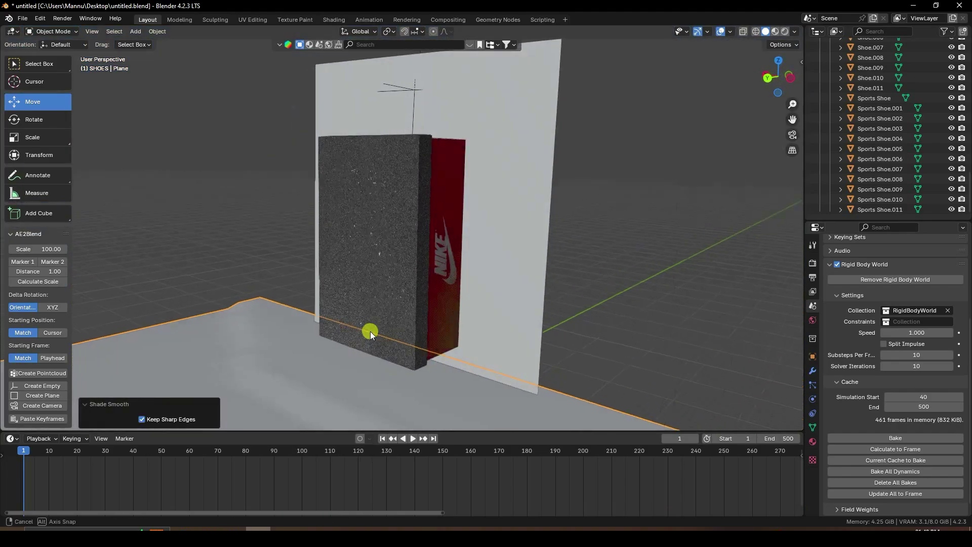
left_click(811, 397)
left_click(922, 283)
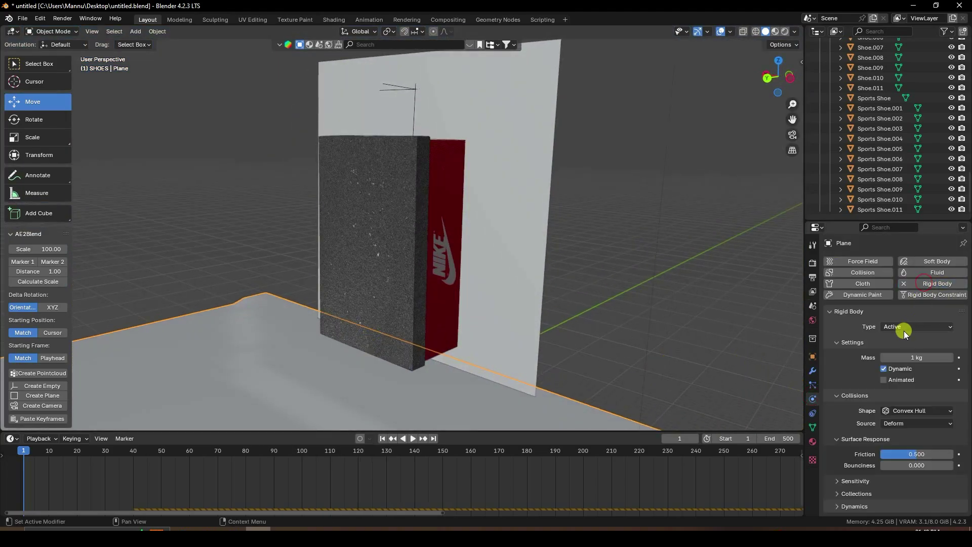
left_click(904, 329)
left_click(896, 348)
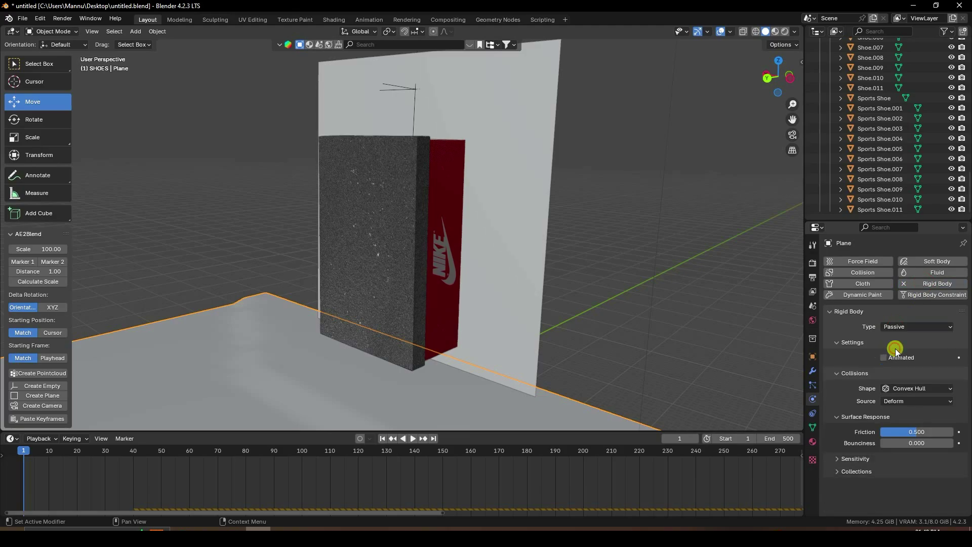
left_click(907, 433)
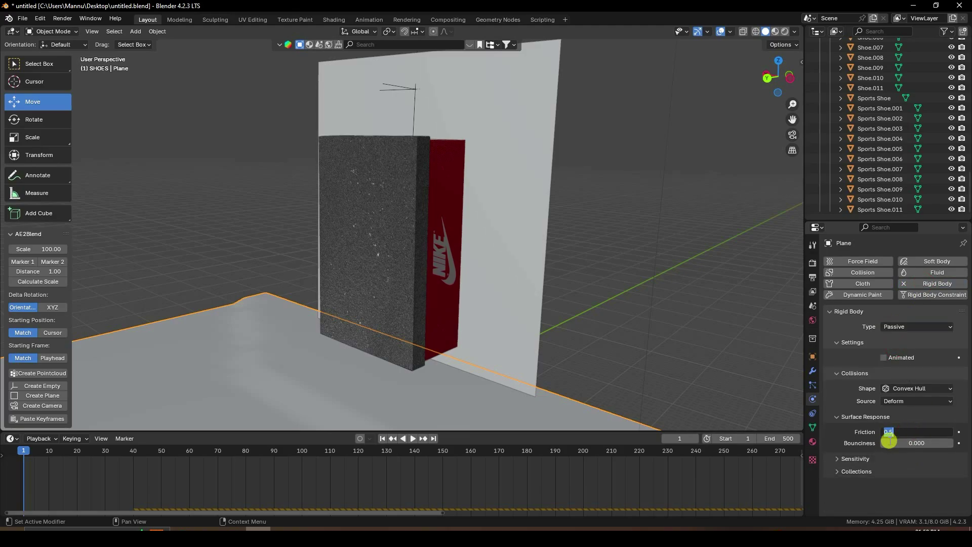
left_click(909, 443)
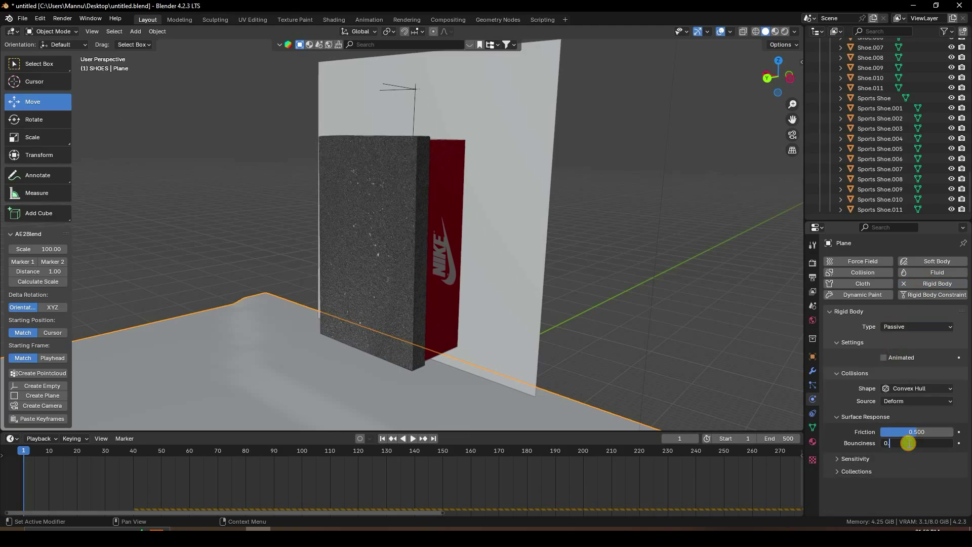
key("Return")
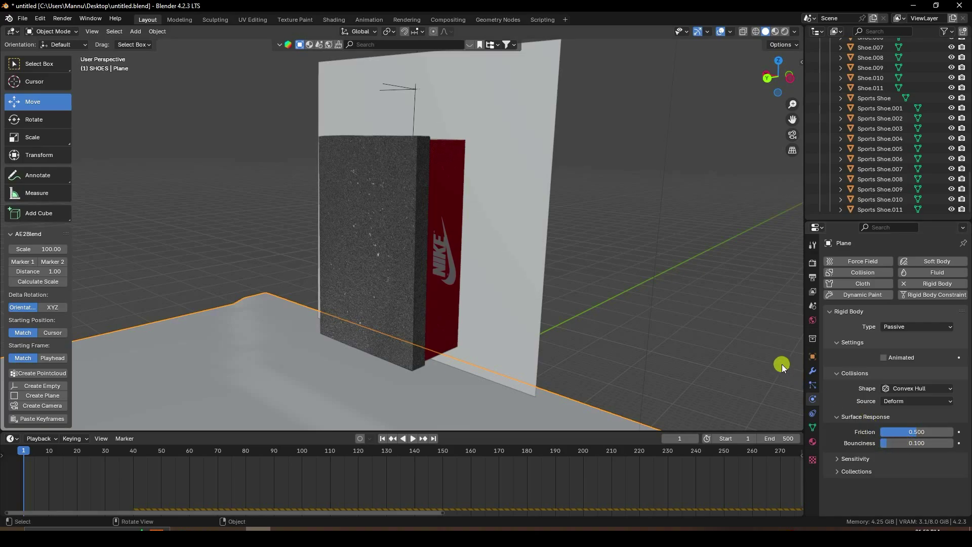
Step: Bake the scene's Rigid Body World simulation again with the passive ground plane included
left_click(813, 306)
scroll(861, 439, "down", 5)
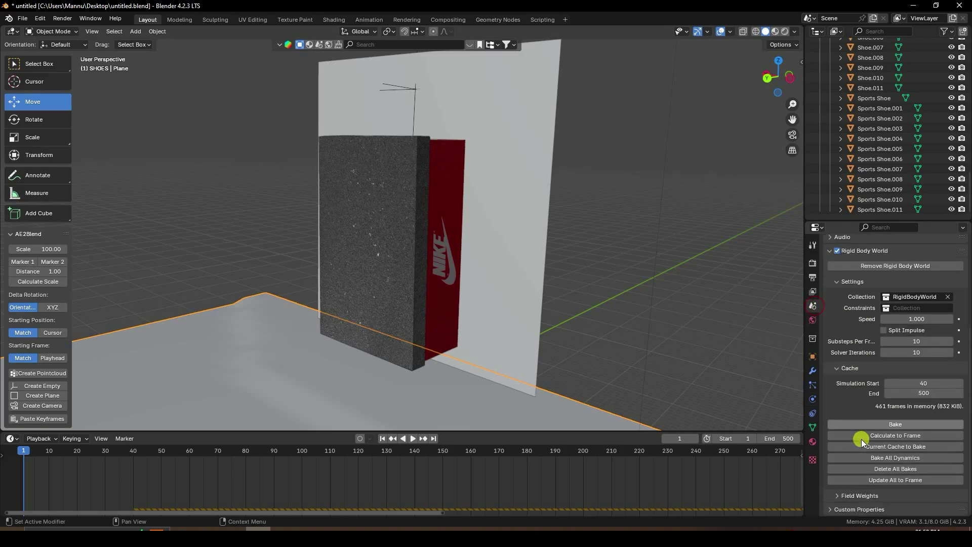
left_click(890, 427)
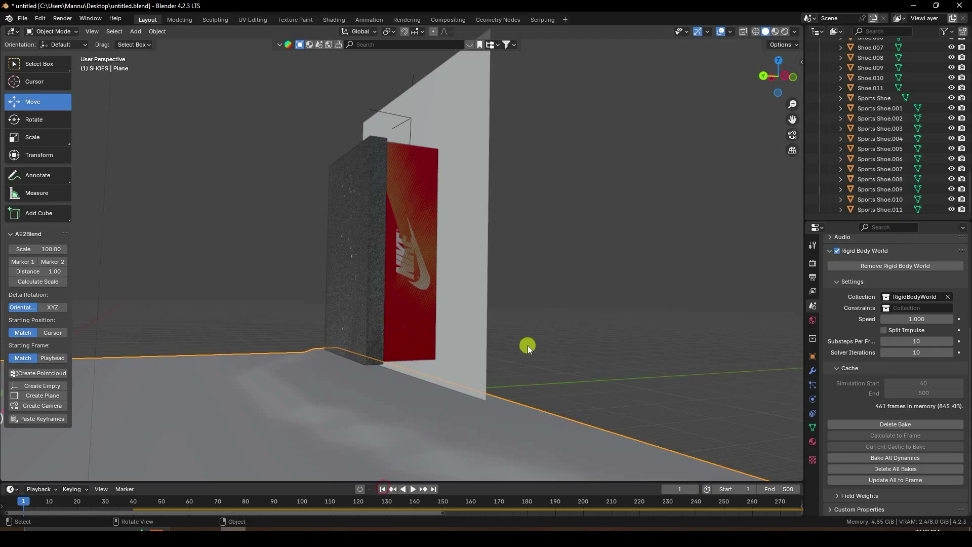
Step: Watch the rebaked shoes spill onto the ground through the camera, return to frame 1, and delete this bake
key("KP_0")
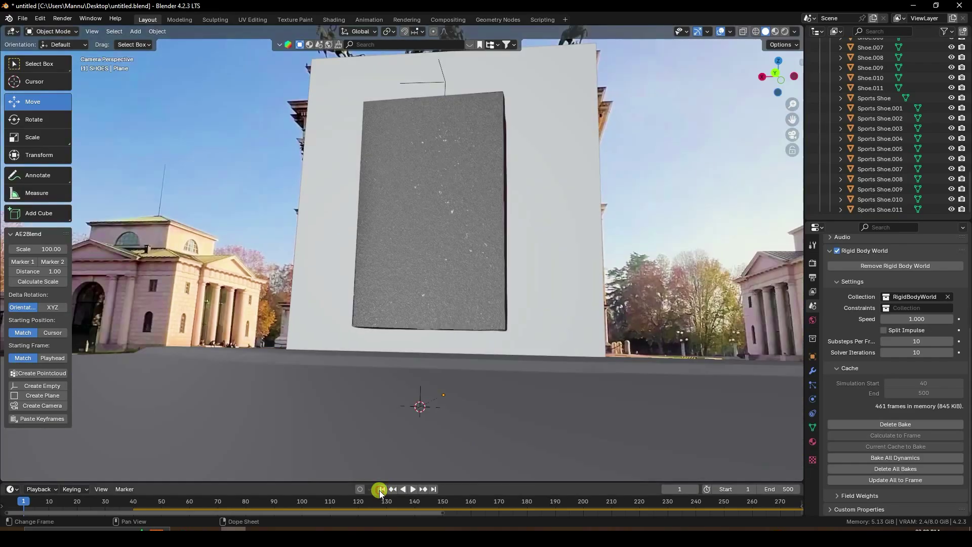
left_click(413, 489)
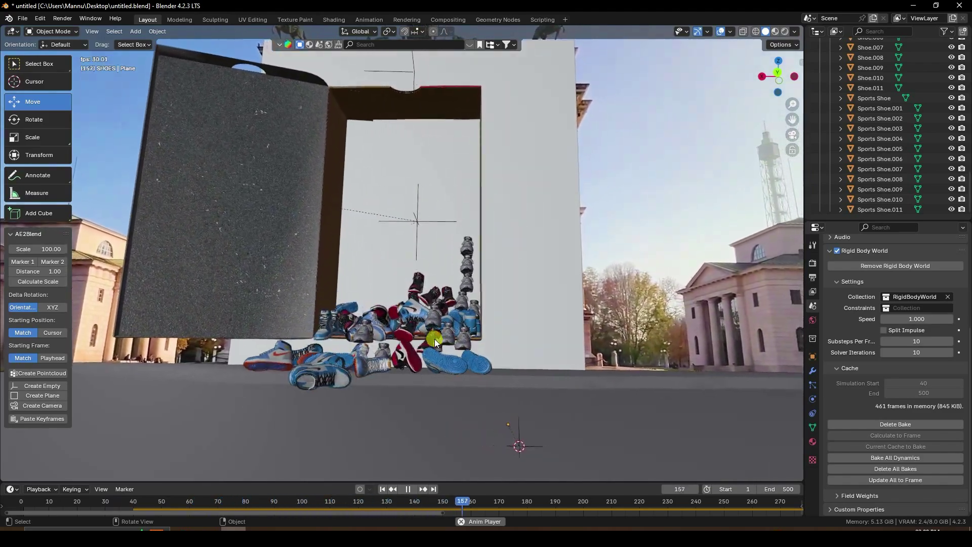
left_click(405, 489)
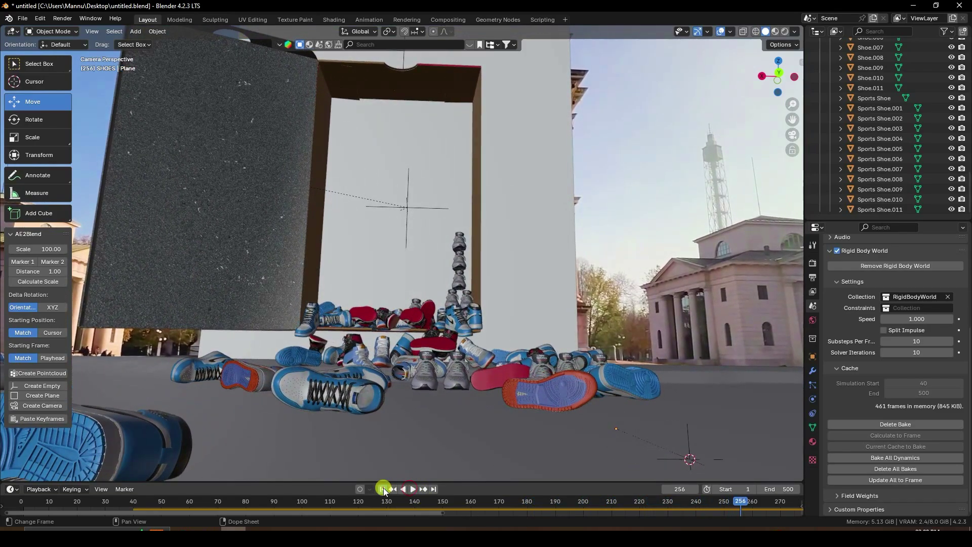
left_click(382, 489)
left_click(895, 424)
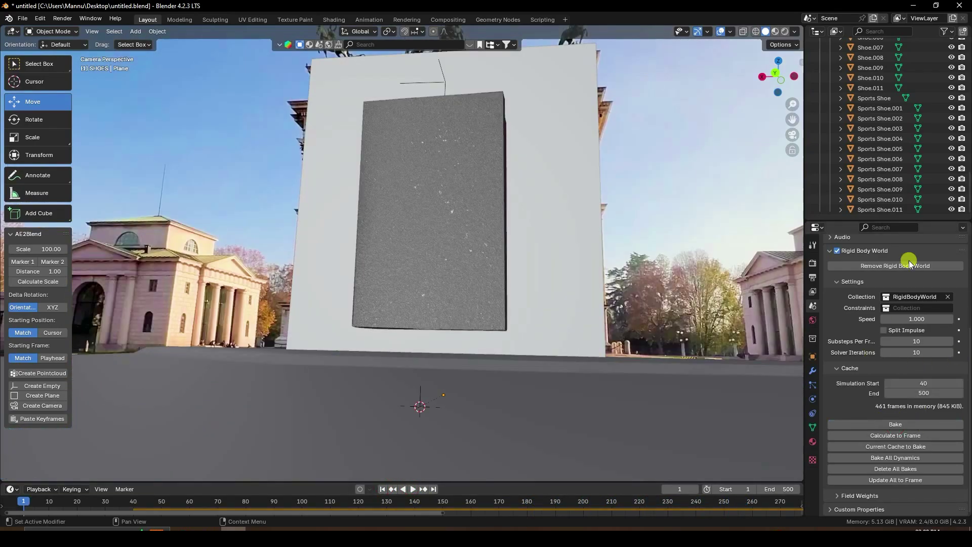
Step: Select all shoes from Blue Nike through Sports Shoe.011 and display the scene in wireframe
left_click(884, 209)
left_click_drag(968, 177, 964, 46)
left_click(869, 175, "shift")
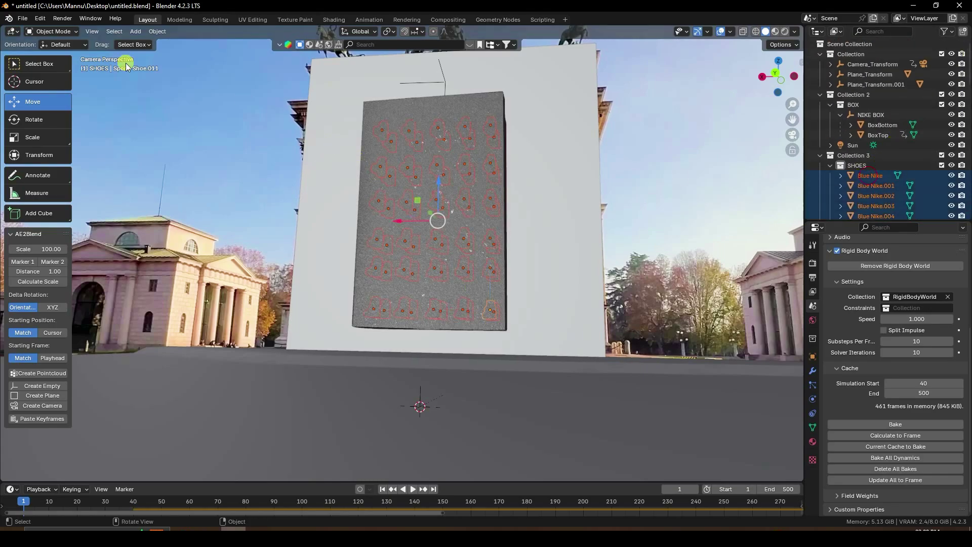
middle_click_drag(287, 130, 403, 239)
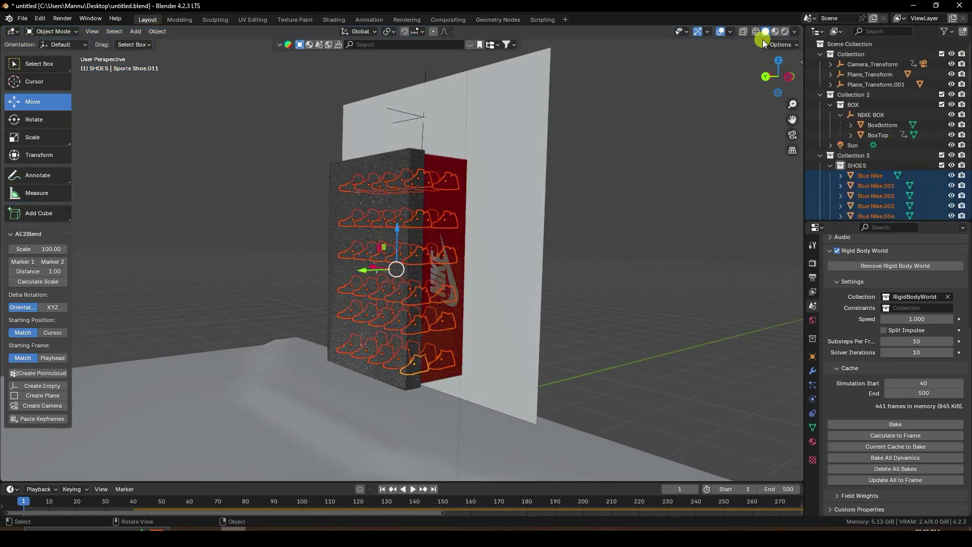
key("shift+z")
mouse_move(456, 191)
middle_mouse_down()
mouse_move(421, 196)
mouse_move(443, 217)
mouse_move(425, 213)
middle_mouse_up()
Step: Randomize the selected shoes' rotation by 20° on X, -20° on Y and 45° on Z, and deselect them
left_click(158, 32)
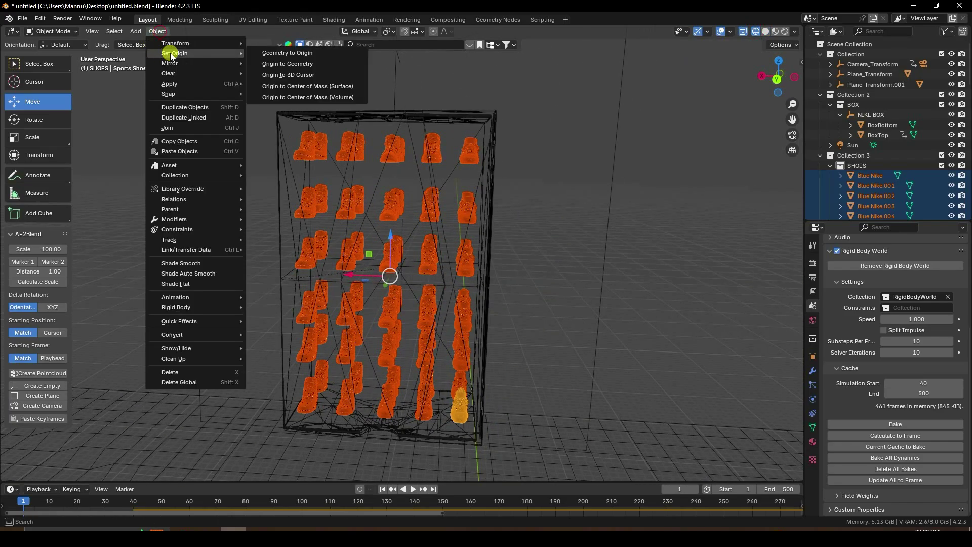
mouse_move(175, 43)
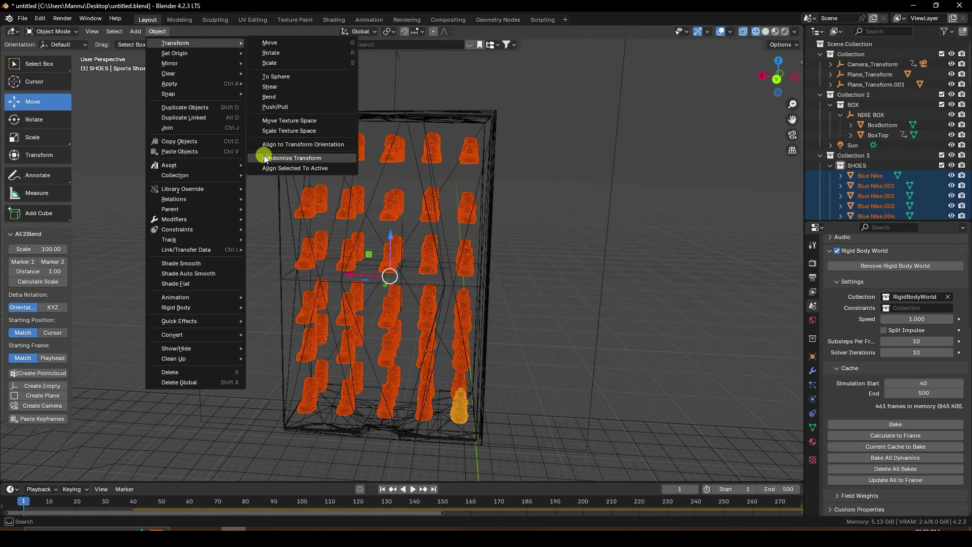
left_click(310, 156)
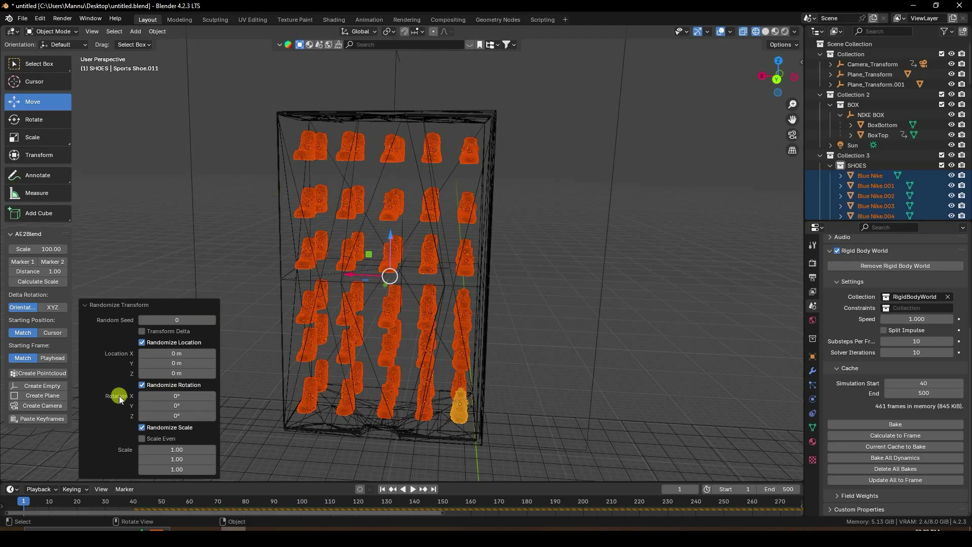
left_click(186, 397)
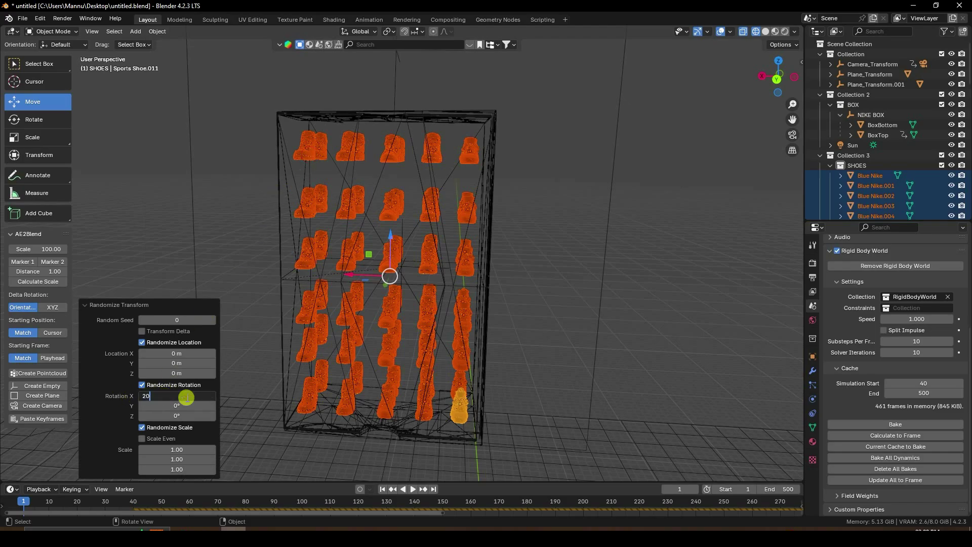
left_click(186, 405)
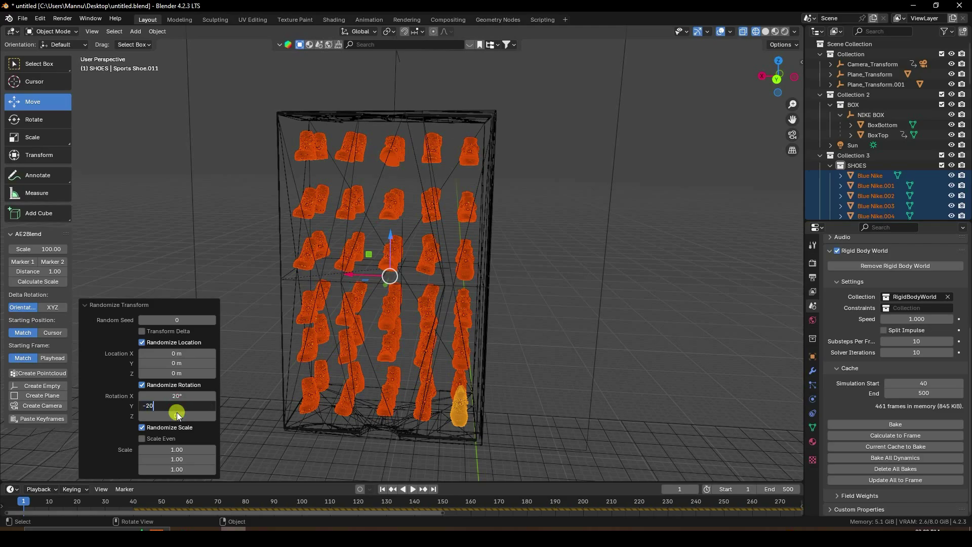
left_click(177, 415)
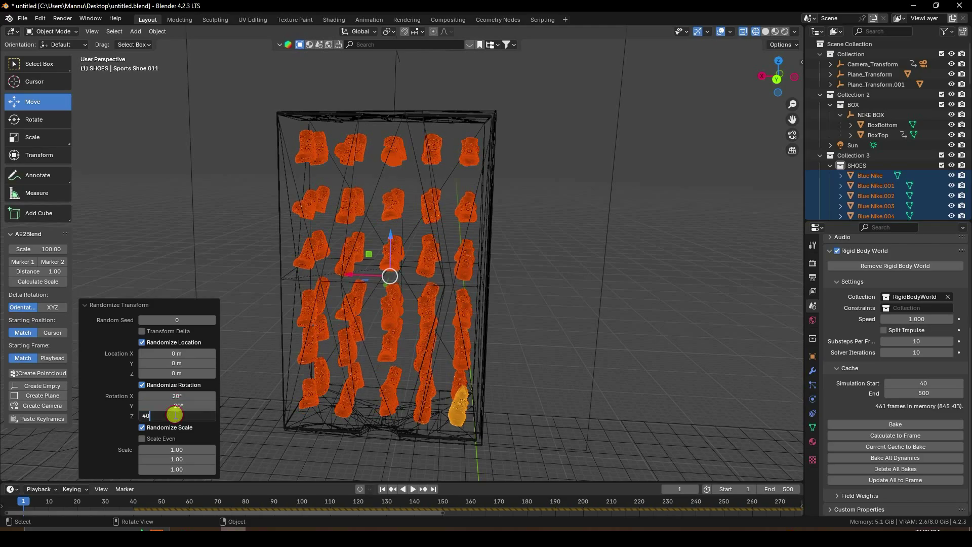
key("Return")
left_click(173, 414)
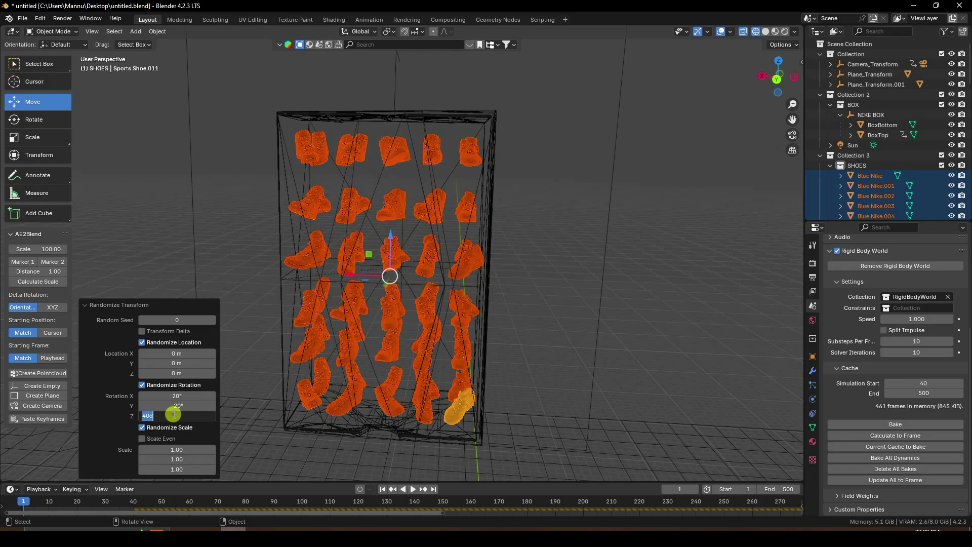
type("45")
key("Return")
middle_click_drag(415, 335, 510, 263)
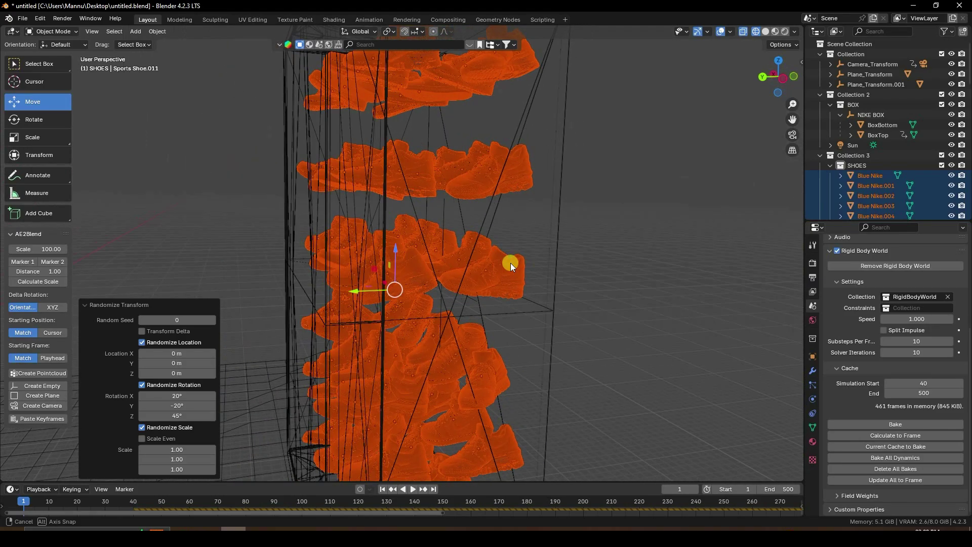
left_click(514, 238)
Step: Add a Wind force field to the BOX collection
scroll(482, 239, "down", 8)
left_click(138, 32)
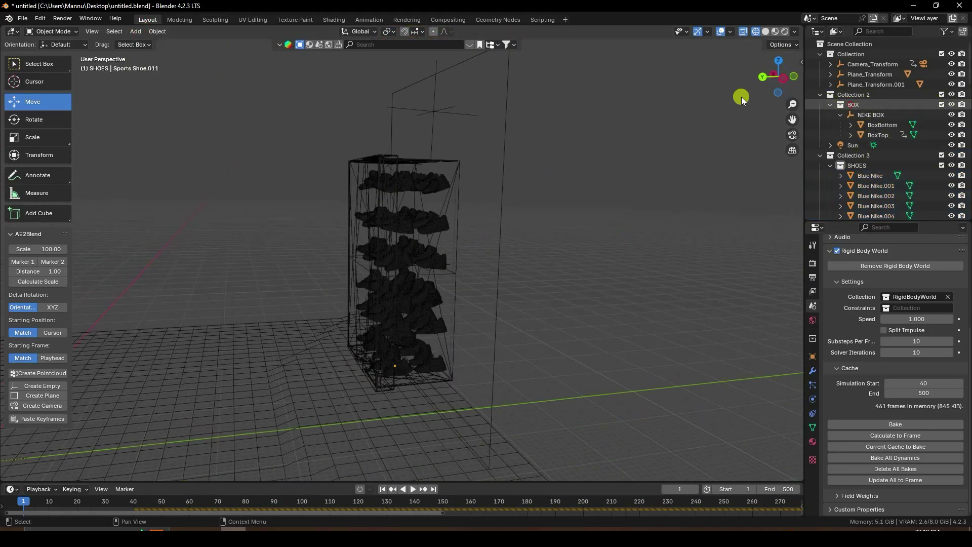
left_click(136, 32)
mouse_move(186, 219)
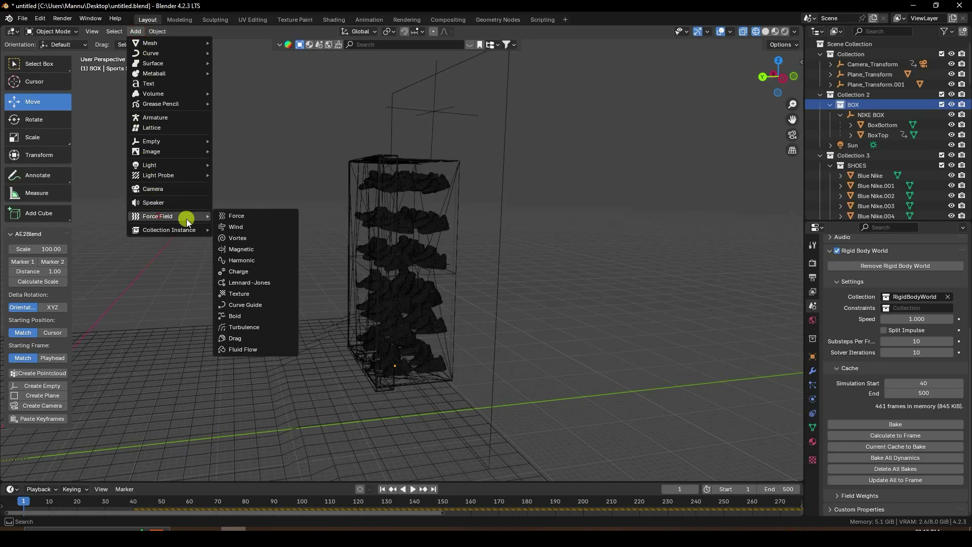
left_click(261, 227)
Step: Move the Wind force field behind the box, about 79.3 m along negative Y and about 10.2 m up
scroll(415, 289, "down", 3)
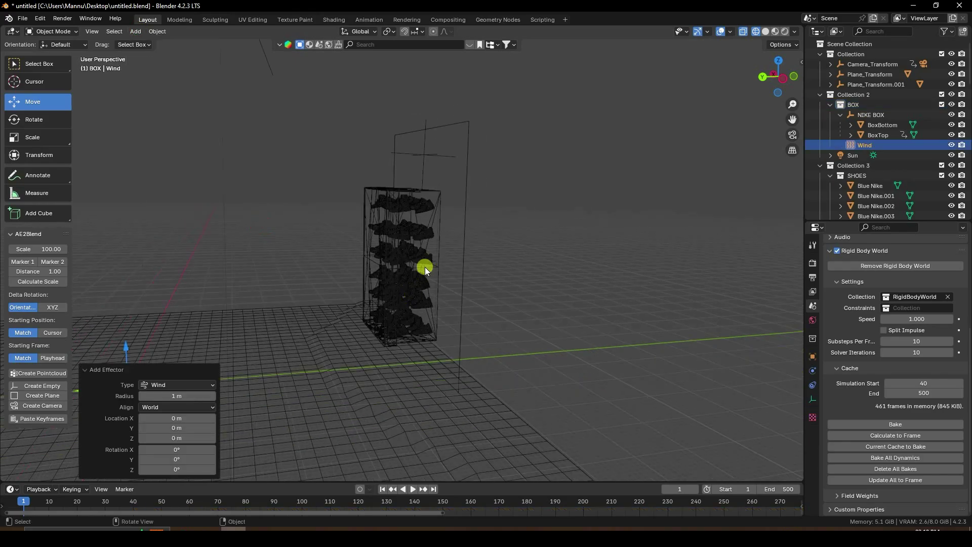
scroll(226, 320, "down", 3)
left_click_drag(226, 319, 413, 298)
scroll(505, 307, "up", 4)
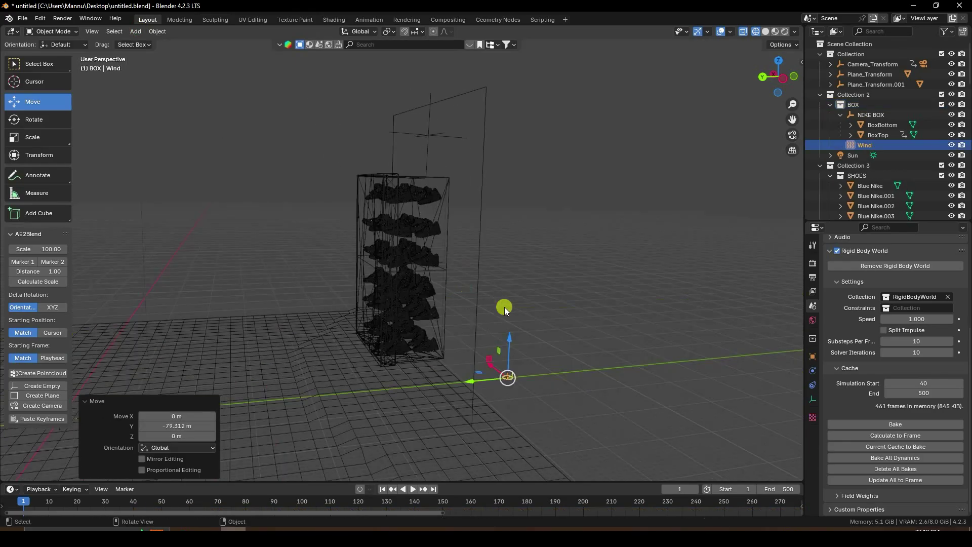
left_click_drag(503, 344, 506, 294)
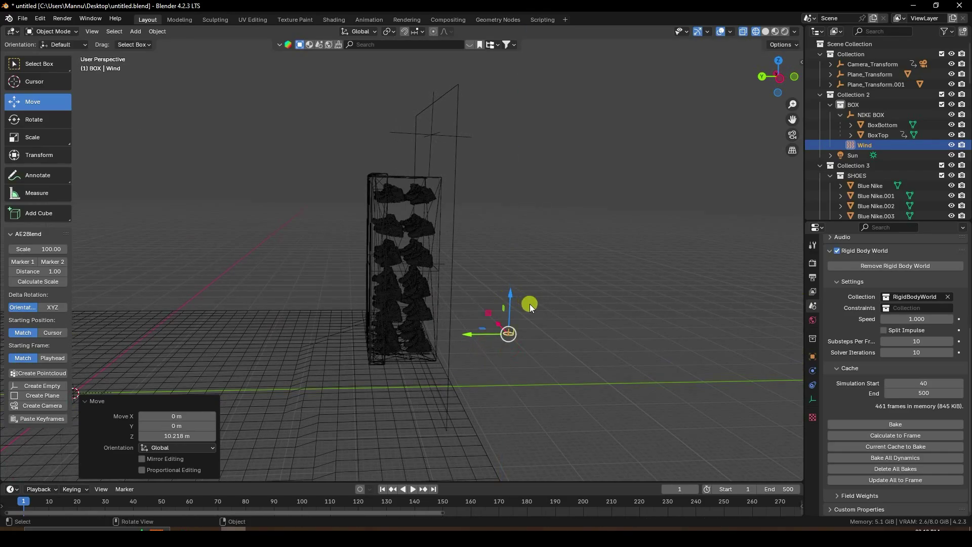
Step: Scale the Wind force field up about 5.6 times and rotate it -90° about X so it points at the box
key("s")
left_click(314, 197)
left_click(34, 119)
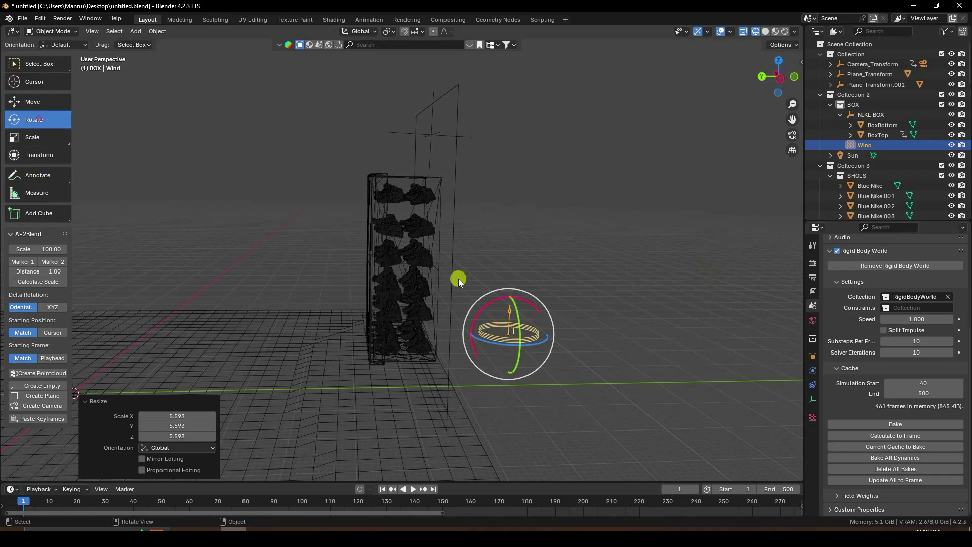
left_click_drag(500, 296, 460, 348)
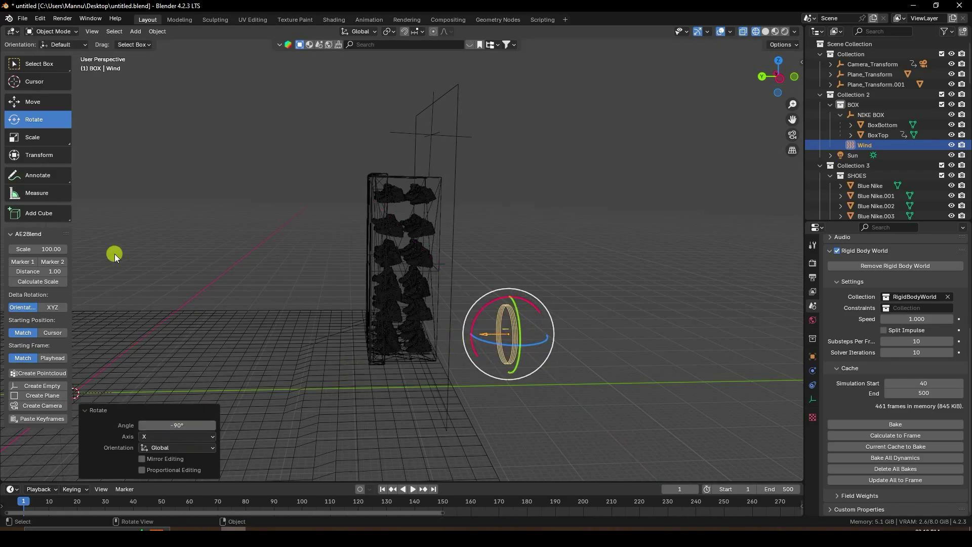
Step: Set the Wind force field's Strength to 0 and keyframe it at frame 100
left_click(46, 100)
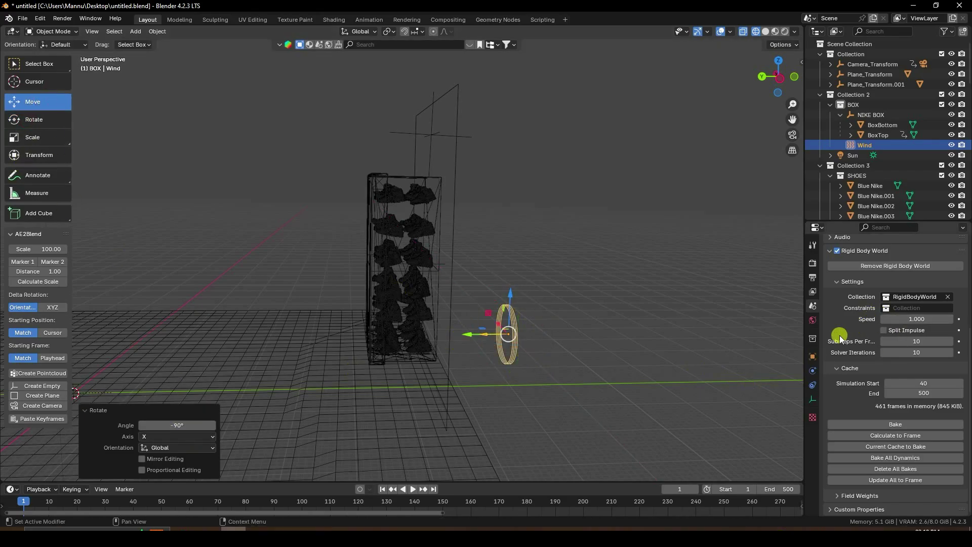
left_click(813, 370)
left_click(916, 340)
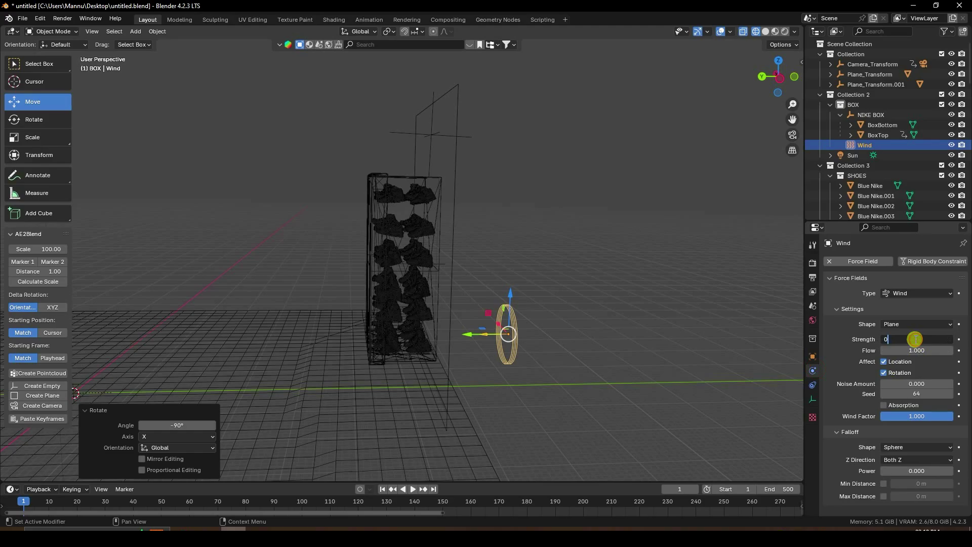
type("0")
key("Return")
mouse_move(289, 481)
left_mouse_down()
mouse_move(293, 463)
mouse_move(303, 487)
left_mouse_up()
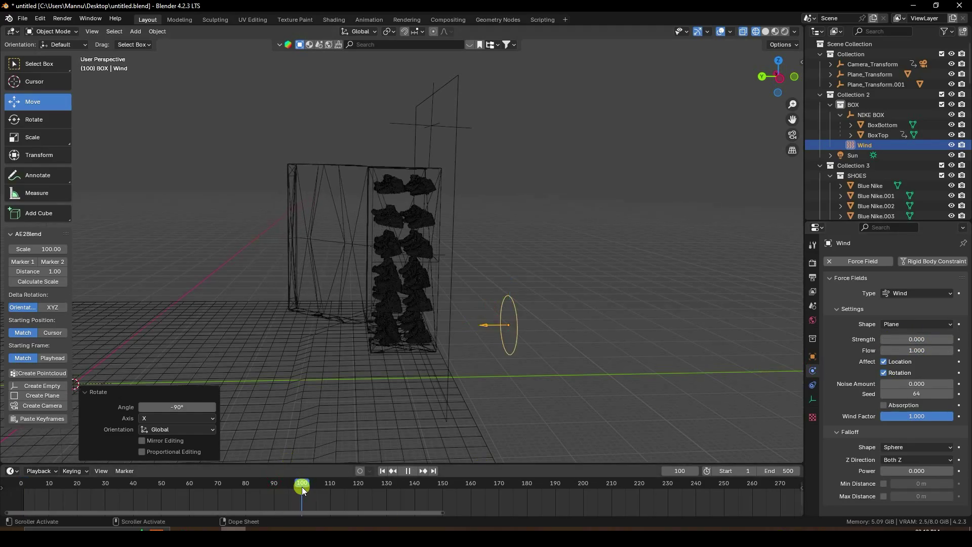
left_click(959, 340)
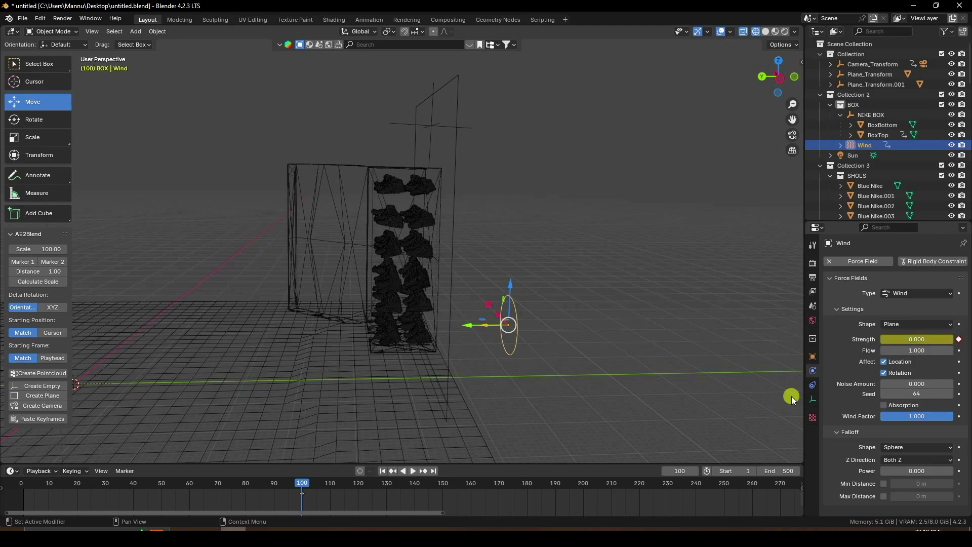
left_click_drag(307, 487, 617, 487)
scroll(557, 488, "down", 5)
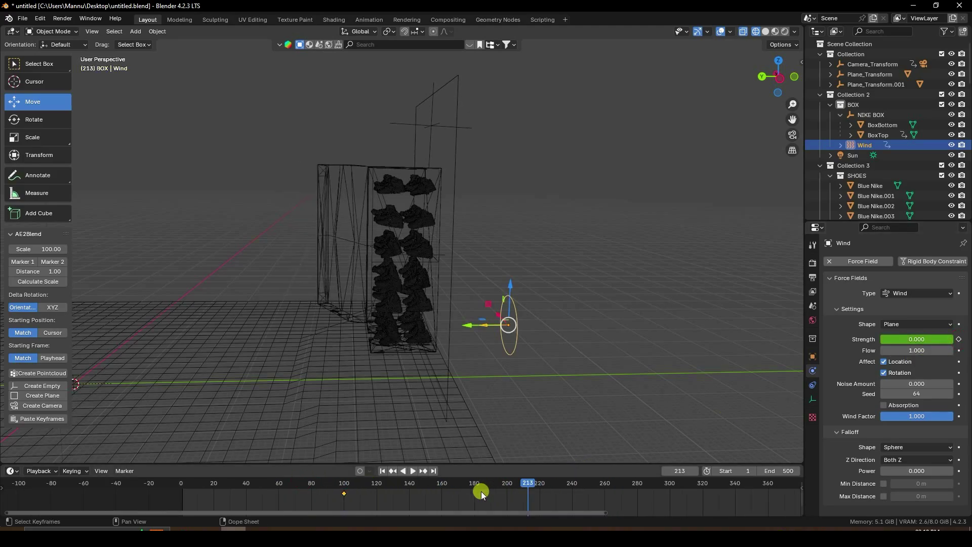
middle_click_drag(510, 501, 434, 489)
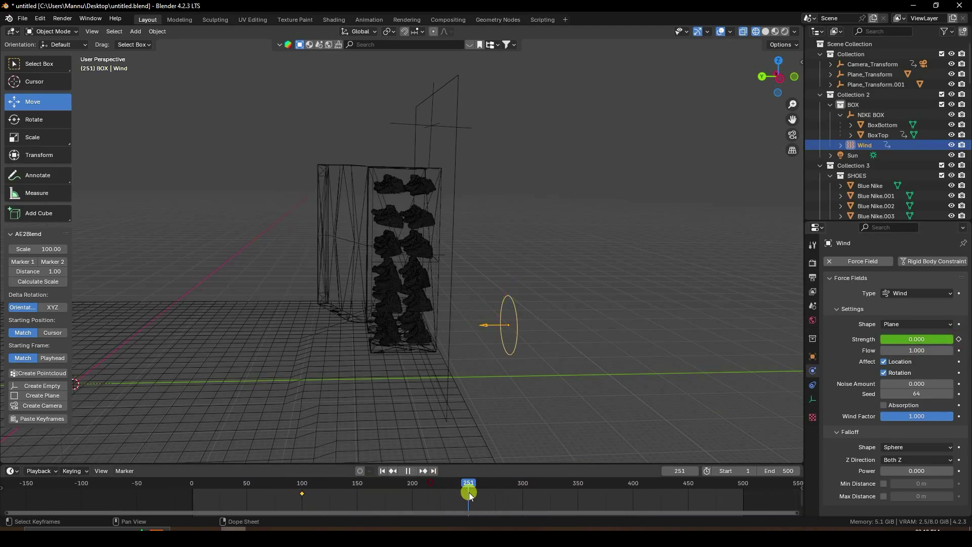
left_click_drag(468, 493, 468, 493)
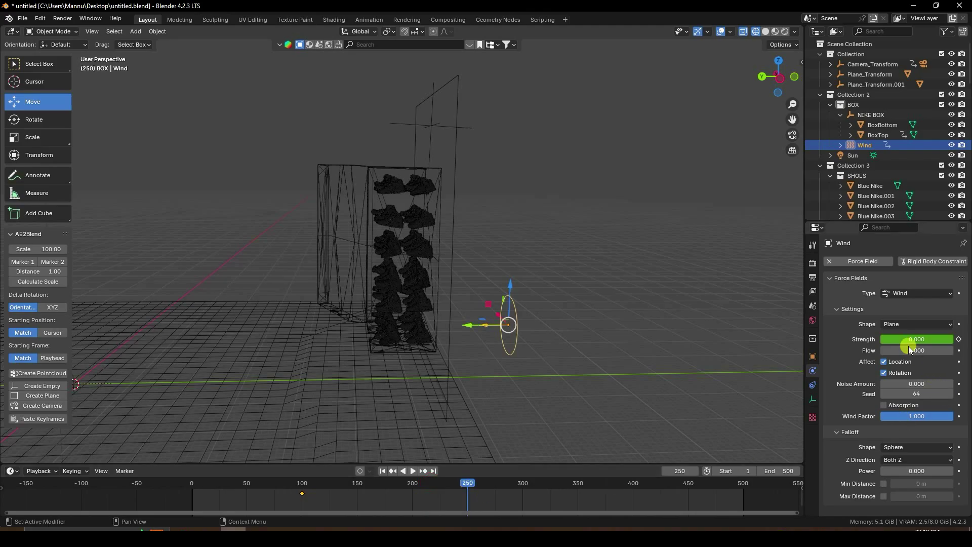
left_click(908, 339)
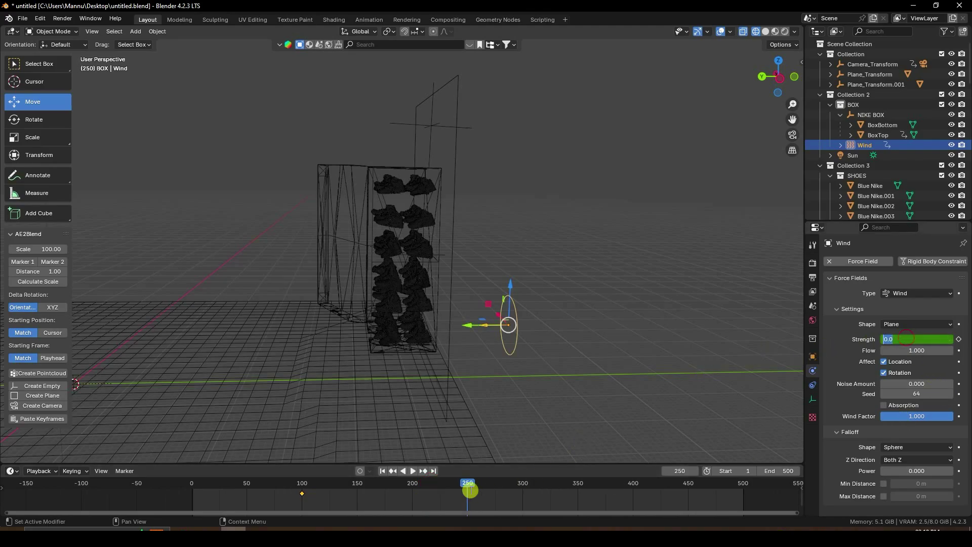
Step: Keyframe the Wind force field's Strength at 20 on frame 200 and save the file
left_click_drag(467, 487, 414, 501)
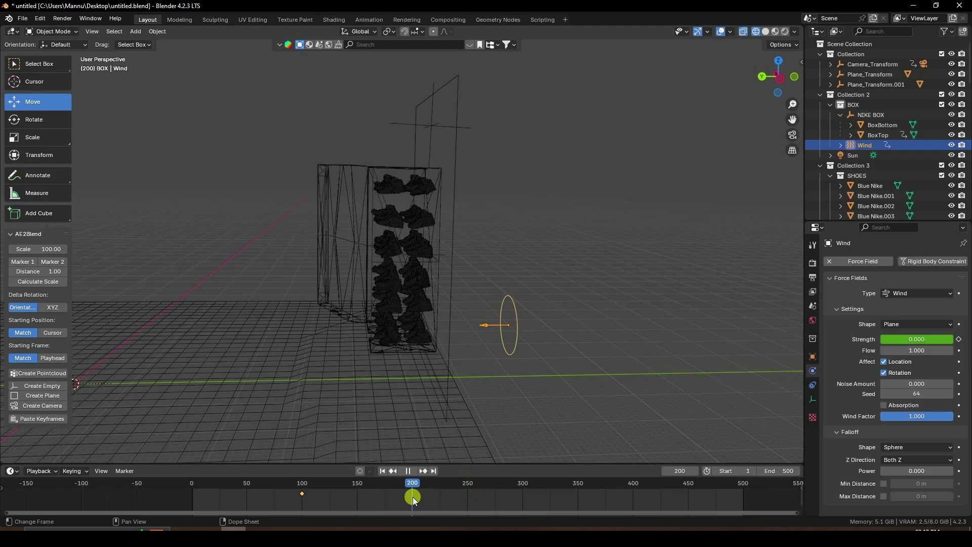
key("space")
left_click(923, 339)
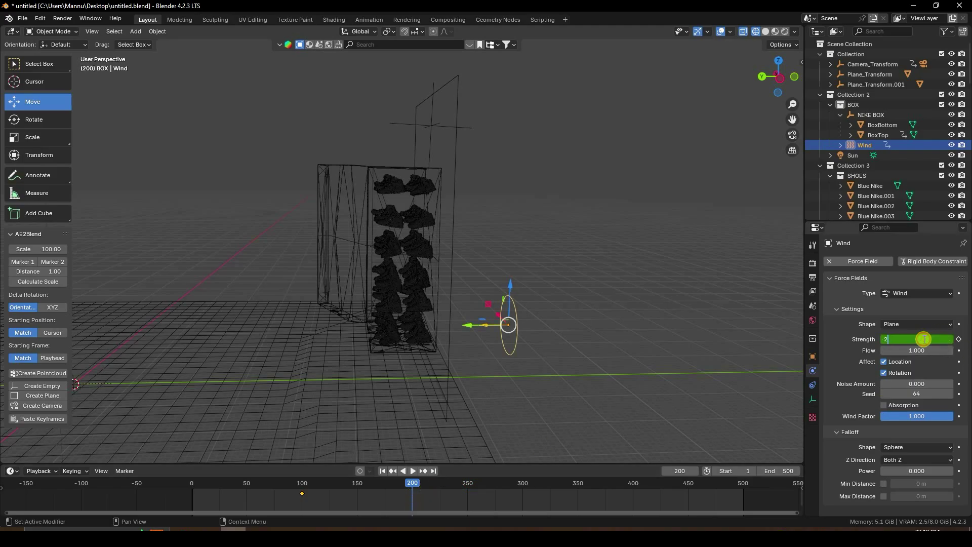
type("20")
key("Return")
key("i")
scroll(629, 485, "down", 3)
key("ctrl+s")
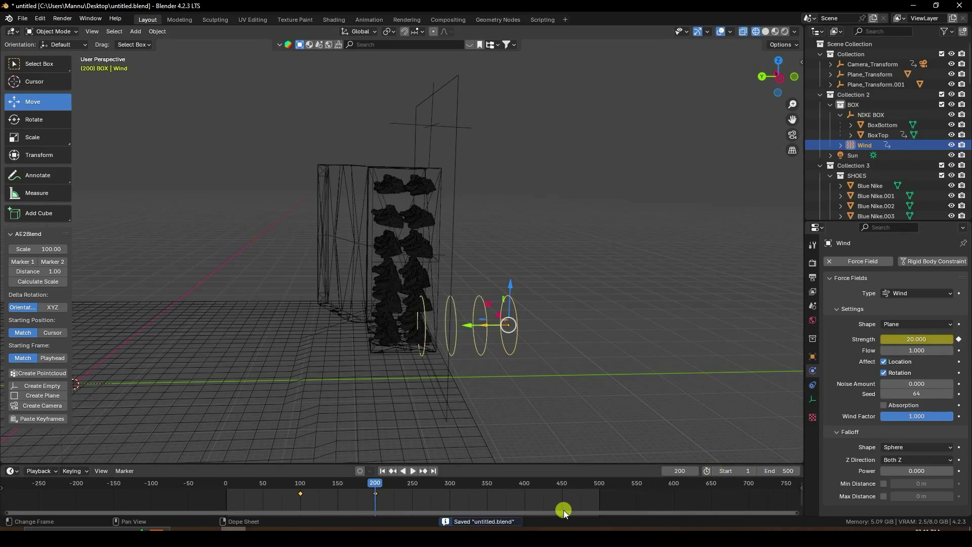
Step: Keyframe the wind Strength unchanged at 20 on frame 300 and at 0 on frame 350
left_click_drag(451, 484, 451, 486)
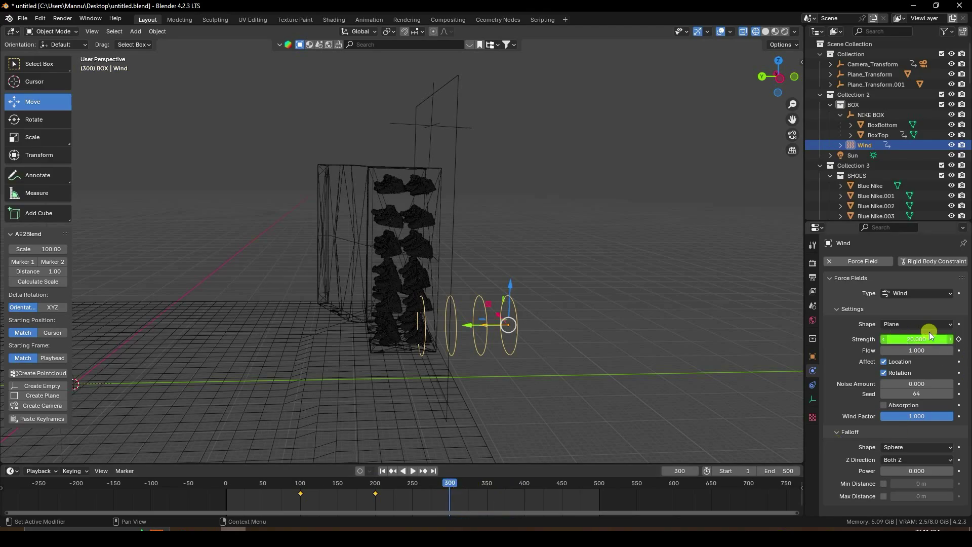
left_click(958, 338)
left_click_drag(454, 487, 486, 488)
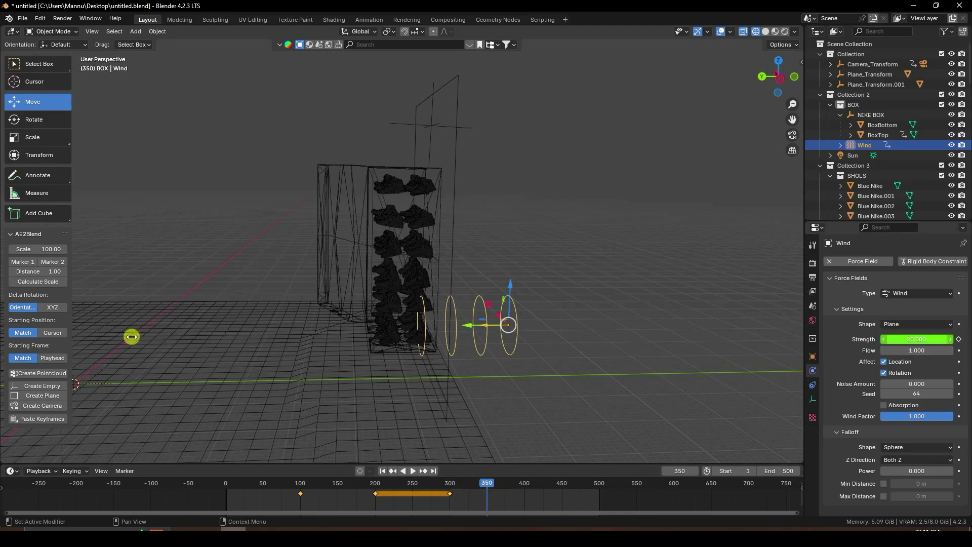
left_click(909, 337)
type("0")
key("Return")
left_click(959, 339)
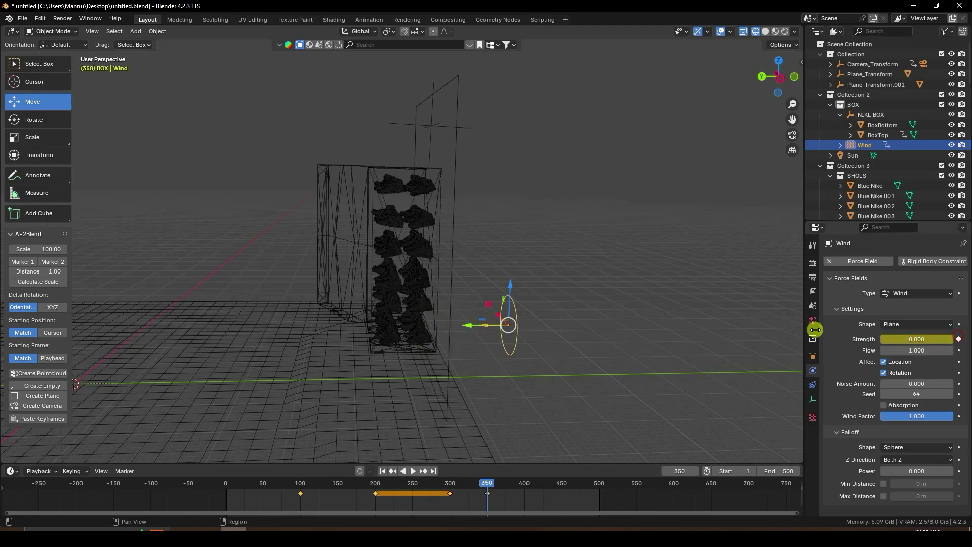
Step: Return to frame 1 and examine the shoes inside the box and the wind's placement from the side and front
scroll(449, 382, "up", 2)
scroll(534, 375, "down", 3)
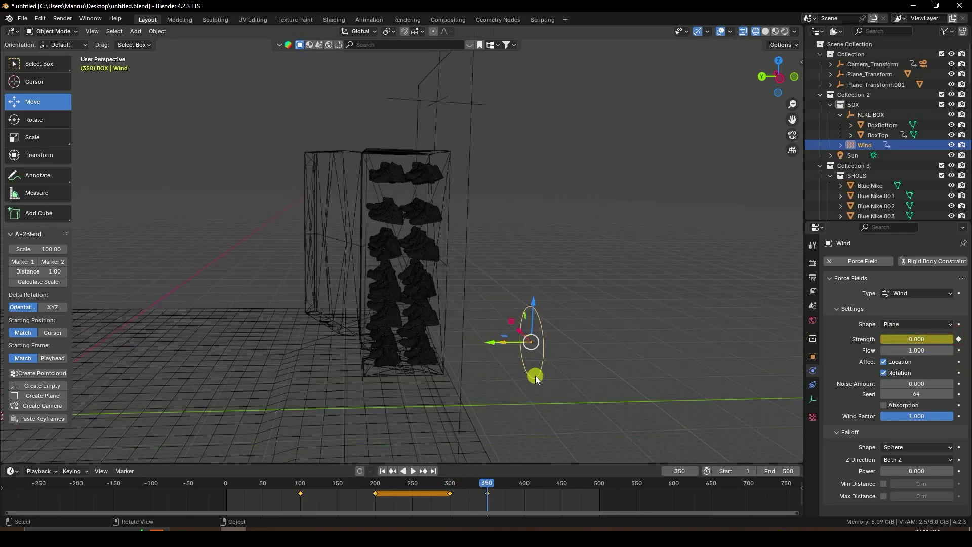
mouse_move(533, 375)
middle_mouse_down()
mouse_move(551, 369)
mouse_move(530, 376)
middle_mouse_up()
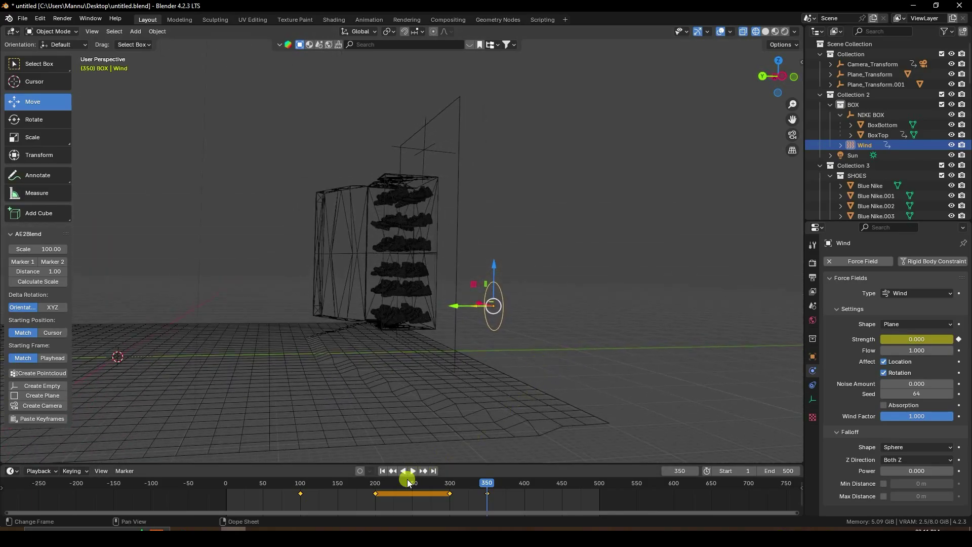
left_click(382, 471)
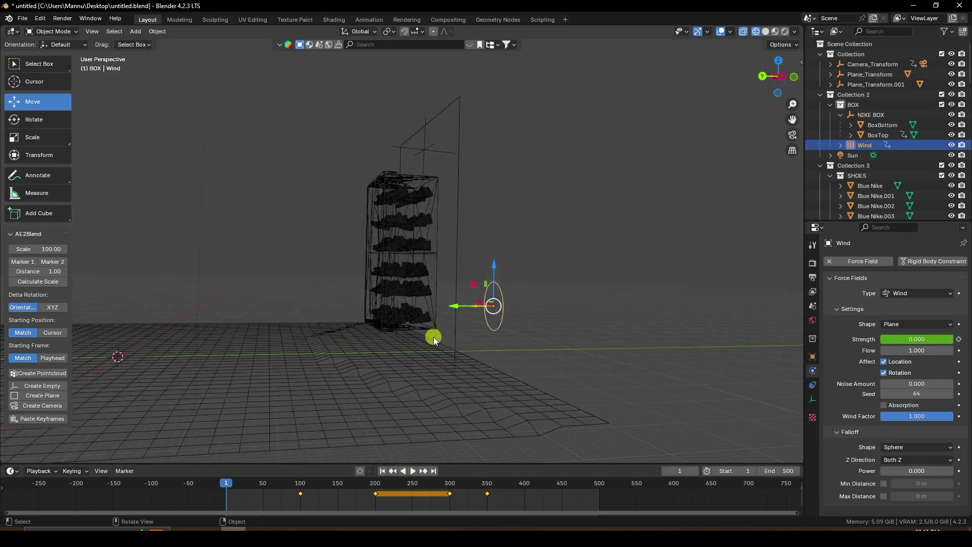
scroll(430, 334, "up", 4)
middle_click_drag(429, 333, 411, 308)
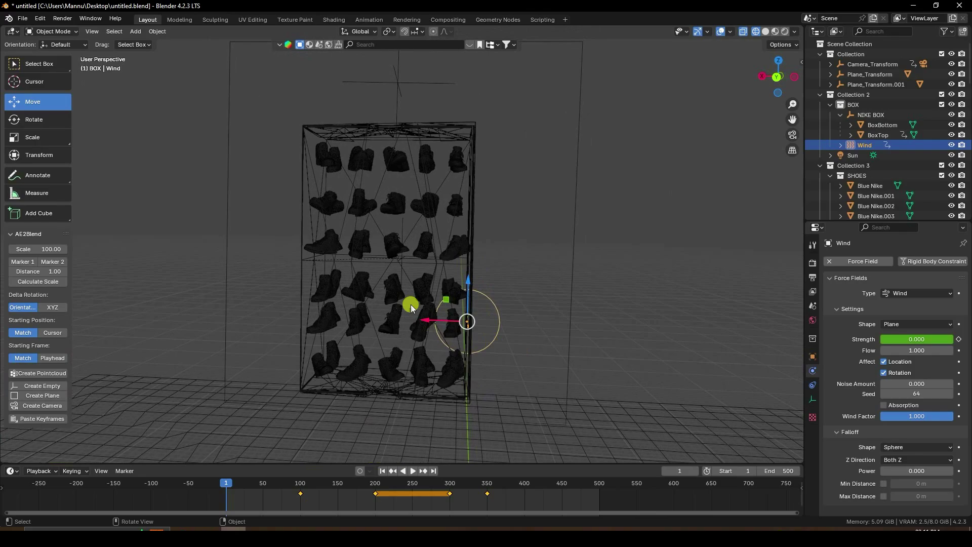
scroll(409, 293, "up", 4)
scroll(532, 324, "down", 5)
middle_click_drag(464, 330, 590, 327)
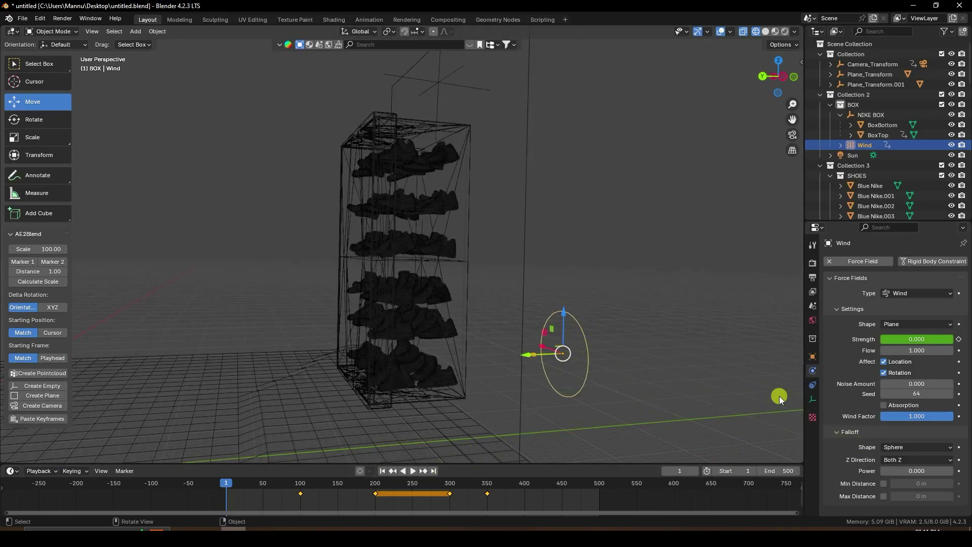
Step: Set the ground plane's rigid body Friction to 0.5
left_click(256, 402)
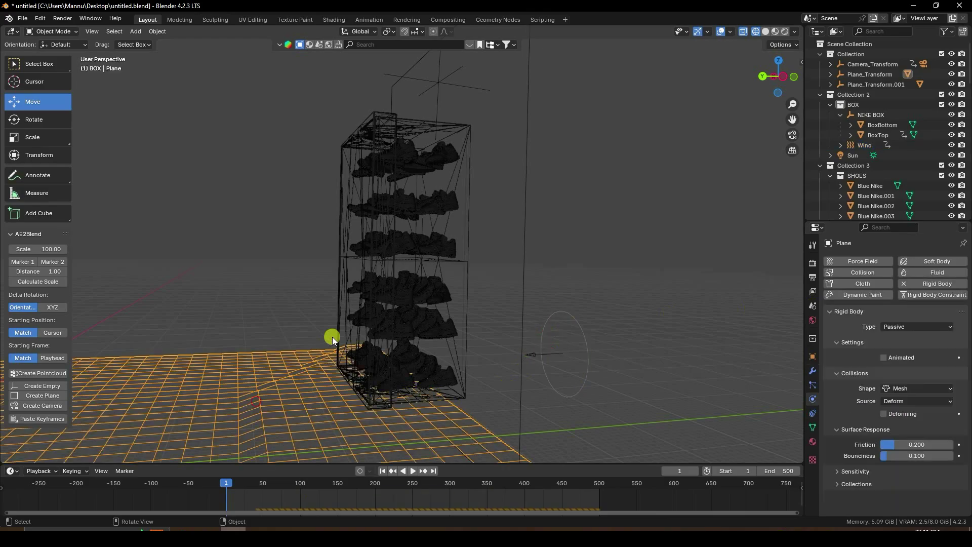
middle_click_drag(315, 343, 344, 340)
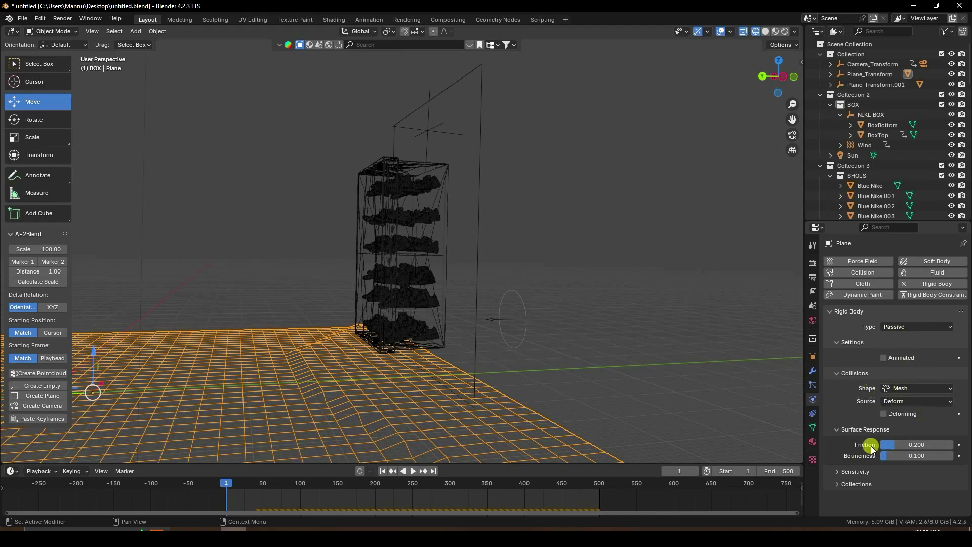
left_click(928, 445)
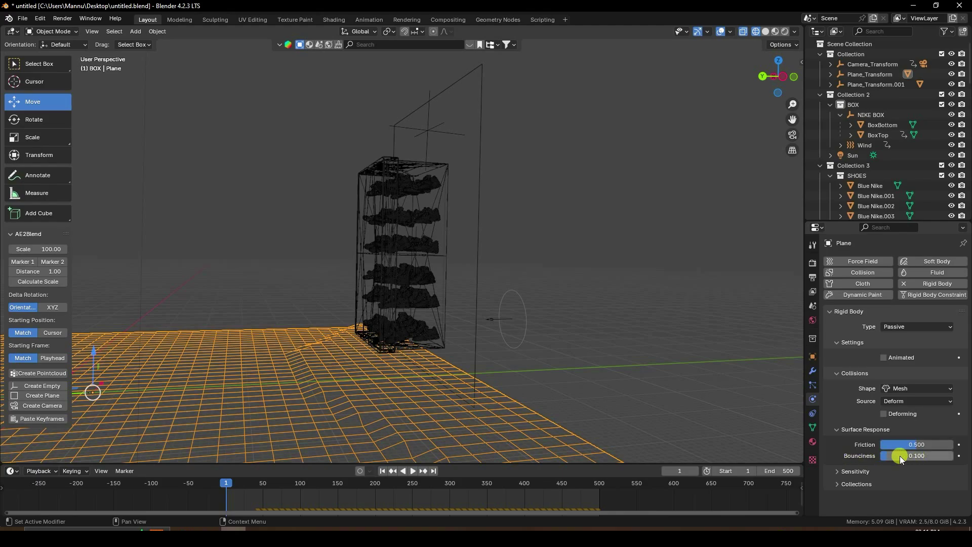
middle_click_drag(486, 333, 592, 334)
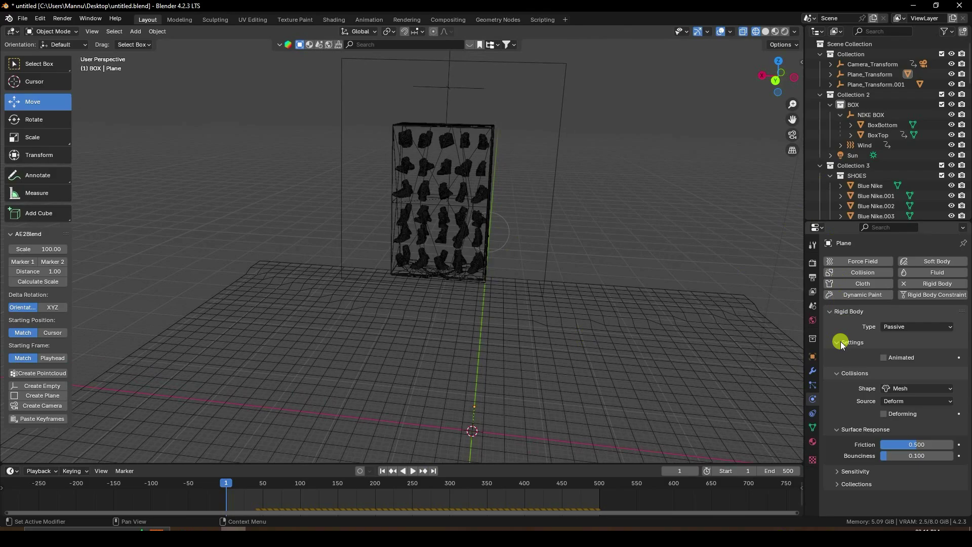
Step: Create a folder named New Folder on the Desktop and set it as the render output path with file name 1
left_click(813, 305)
left_click(812, 277)
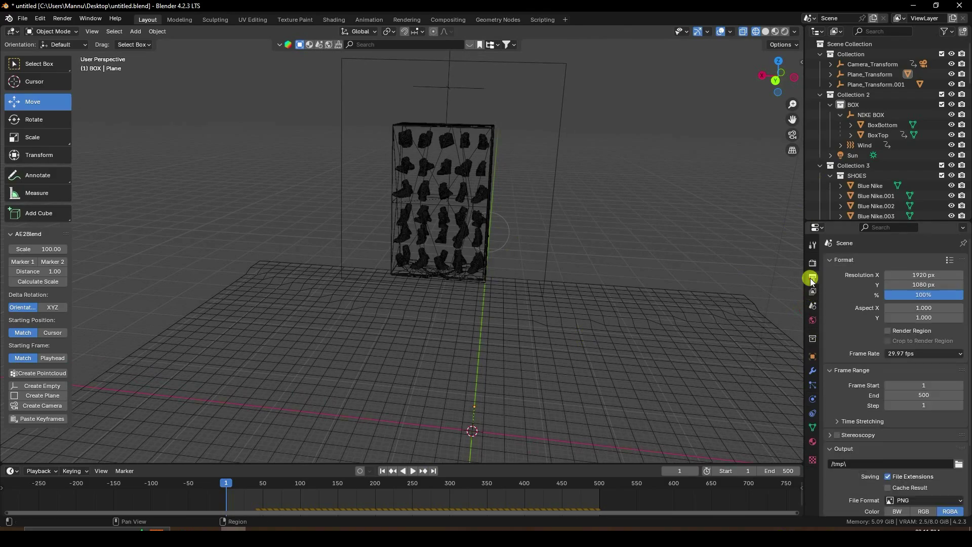
left_click(956, 462)
left_click(235, 174)
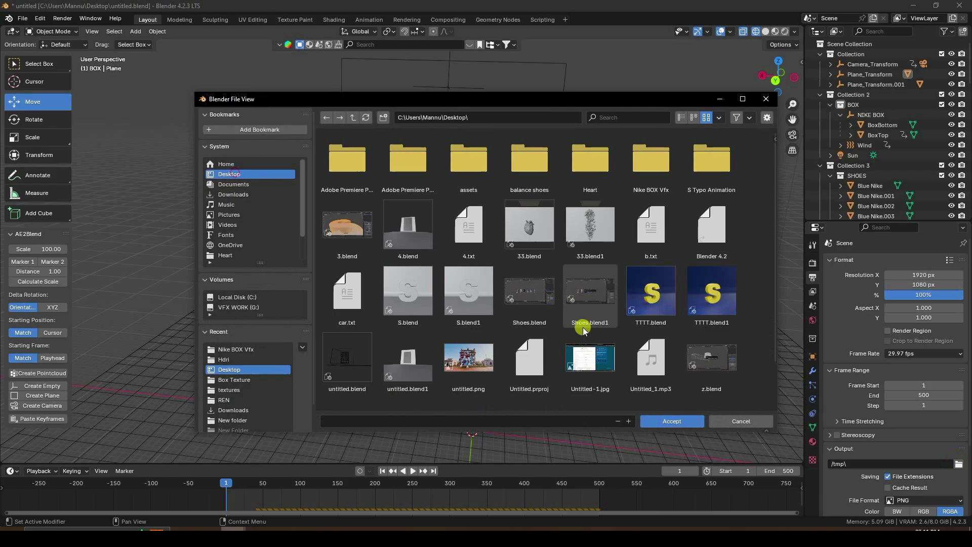
right_click(744, 330)
left_click(704, 365)
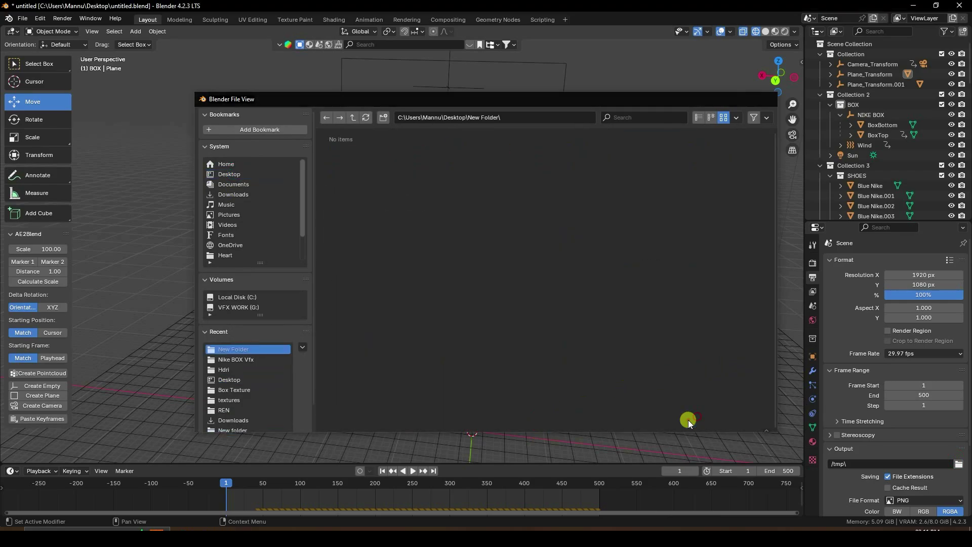
left_click(688, 421)
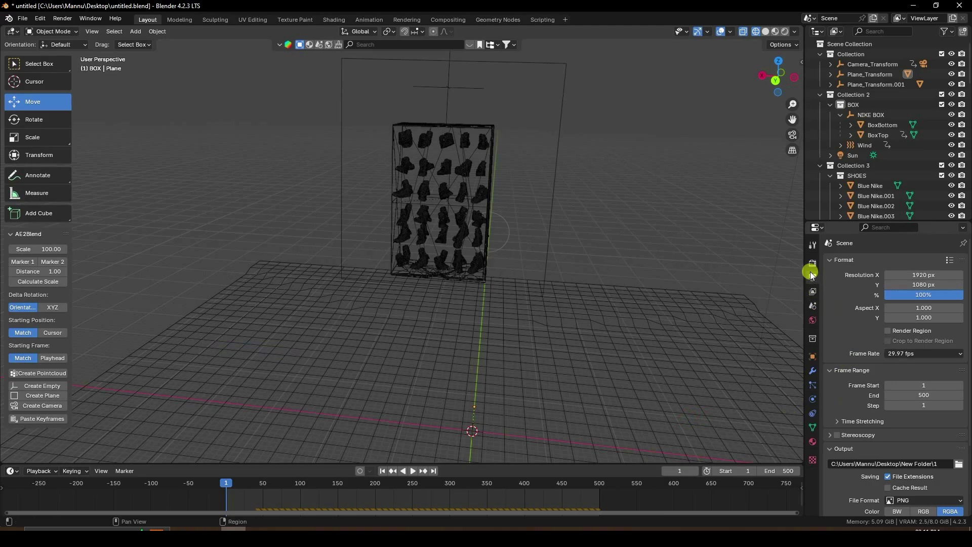
Step: Bake the rigid body world simulation for frames 40 to 500
left_click(812, 306)
scroll(852, 379, "down", 6)
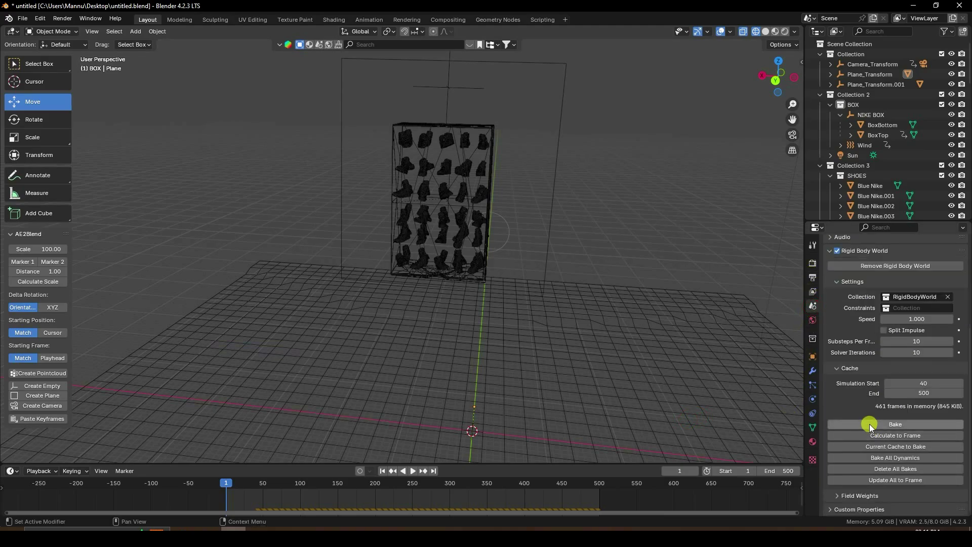
left_click(892, 425)
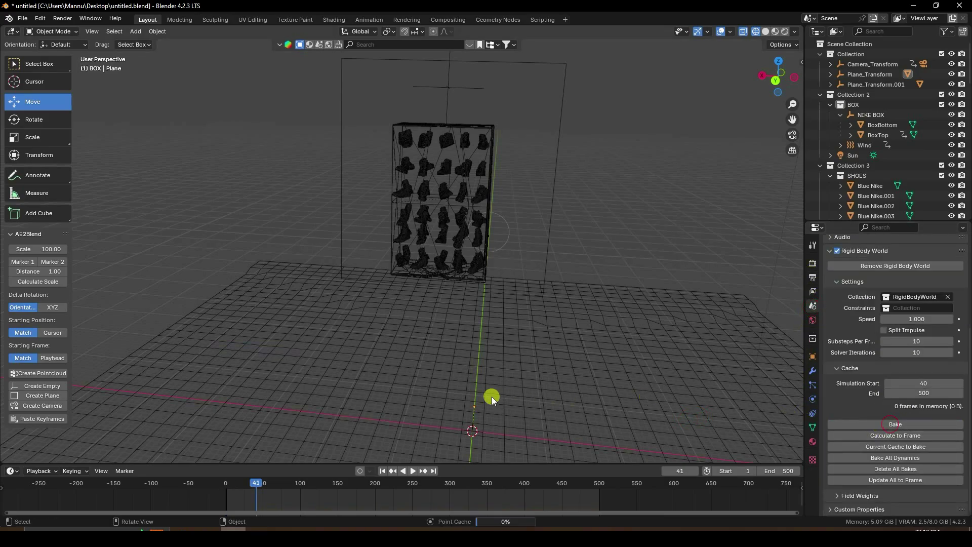
Step: Play the baked animation through the camera in Material Preview shading with the full frame range in view
key("Home")
left_click(775, 31)
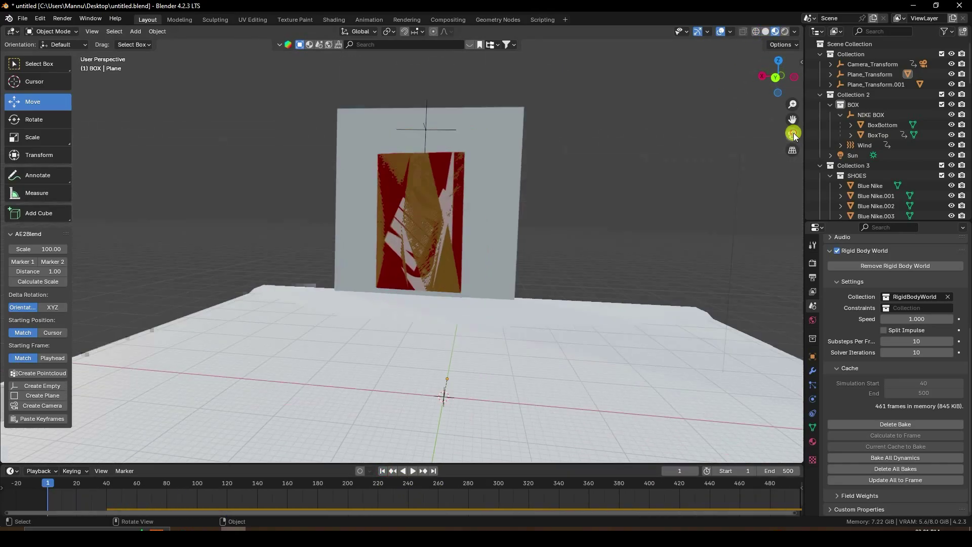
left_click(412, 471)
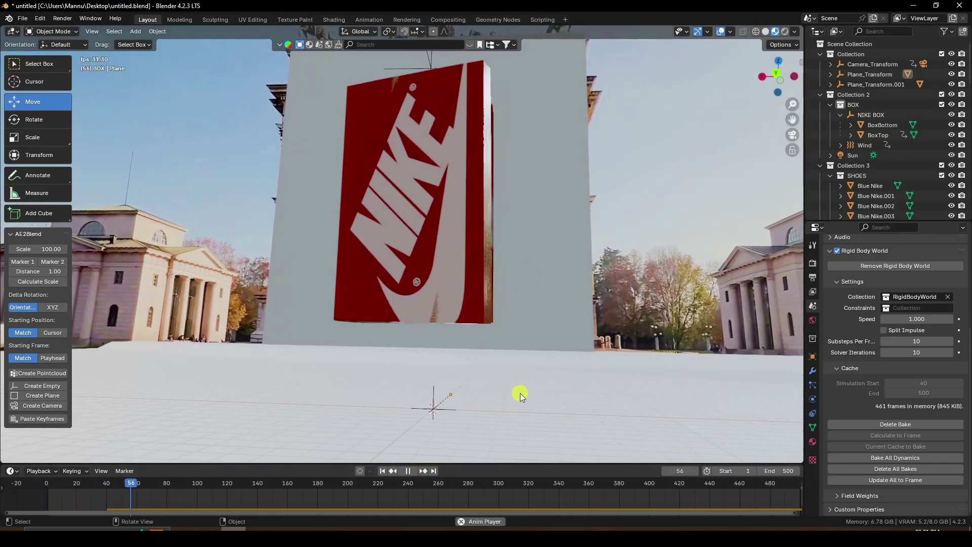